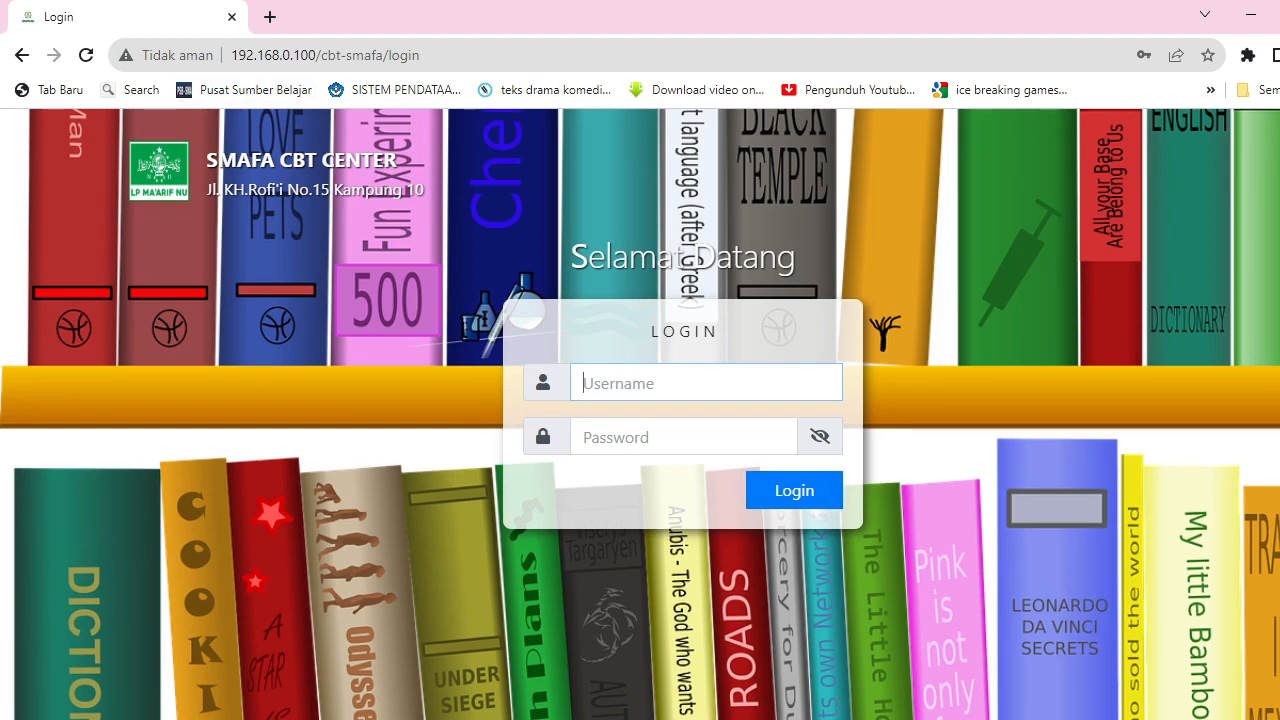
{"action": "mouse_move", "coordinate": [887, 719]}
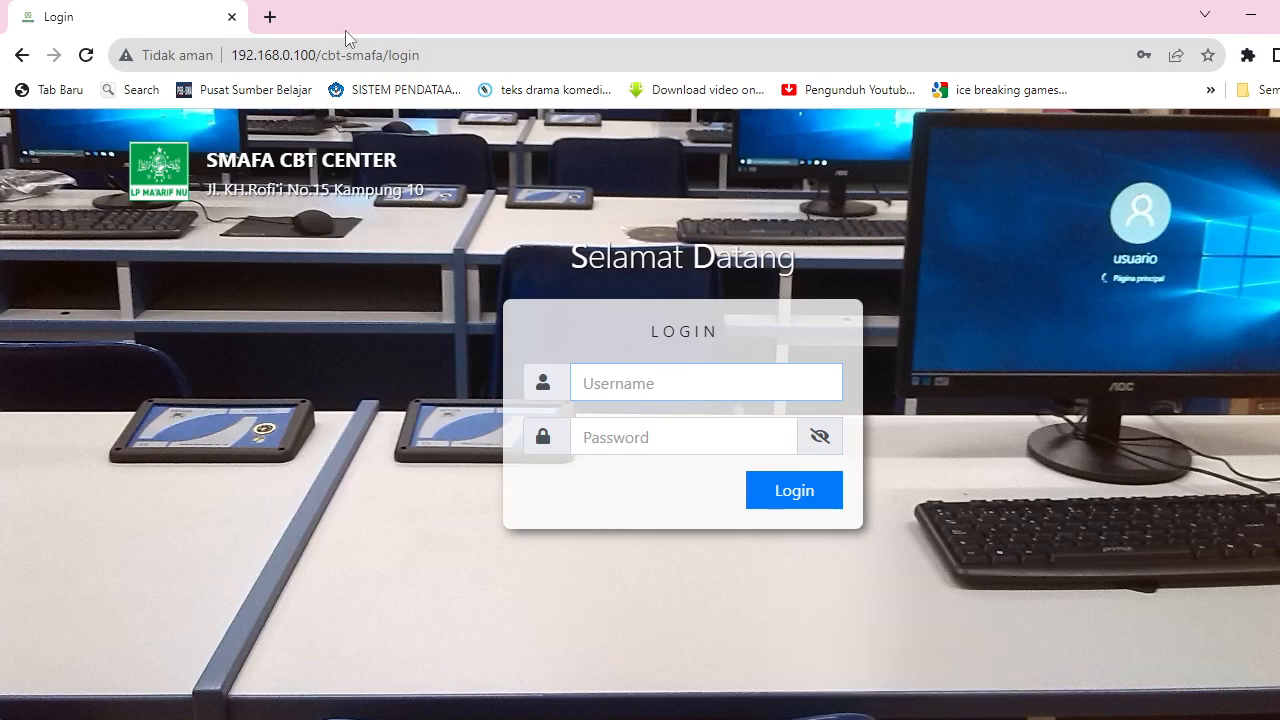
{"action": "left_click_drag", "start_coordinate": [438, 54], "coordinate": [222, 55]}
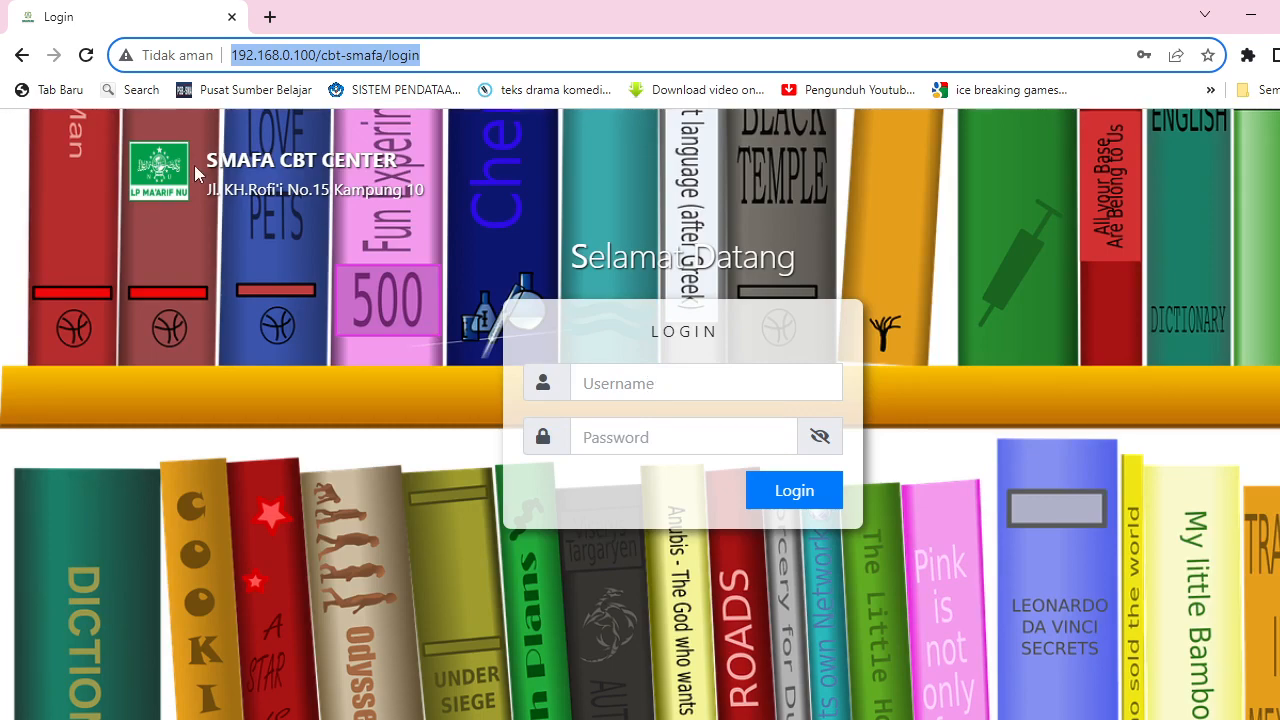
{"action": "left_click", "coordinate": [620, 382]}
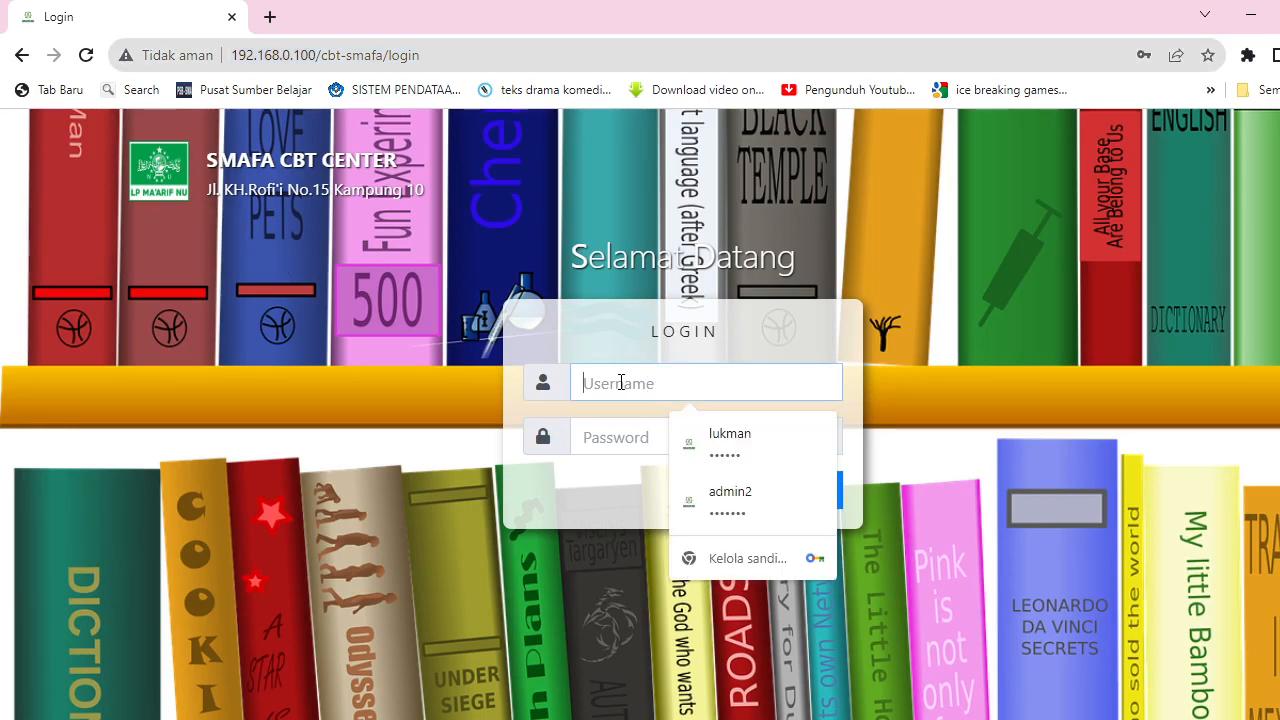
{"action": "type", "text": "LUKMA"}
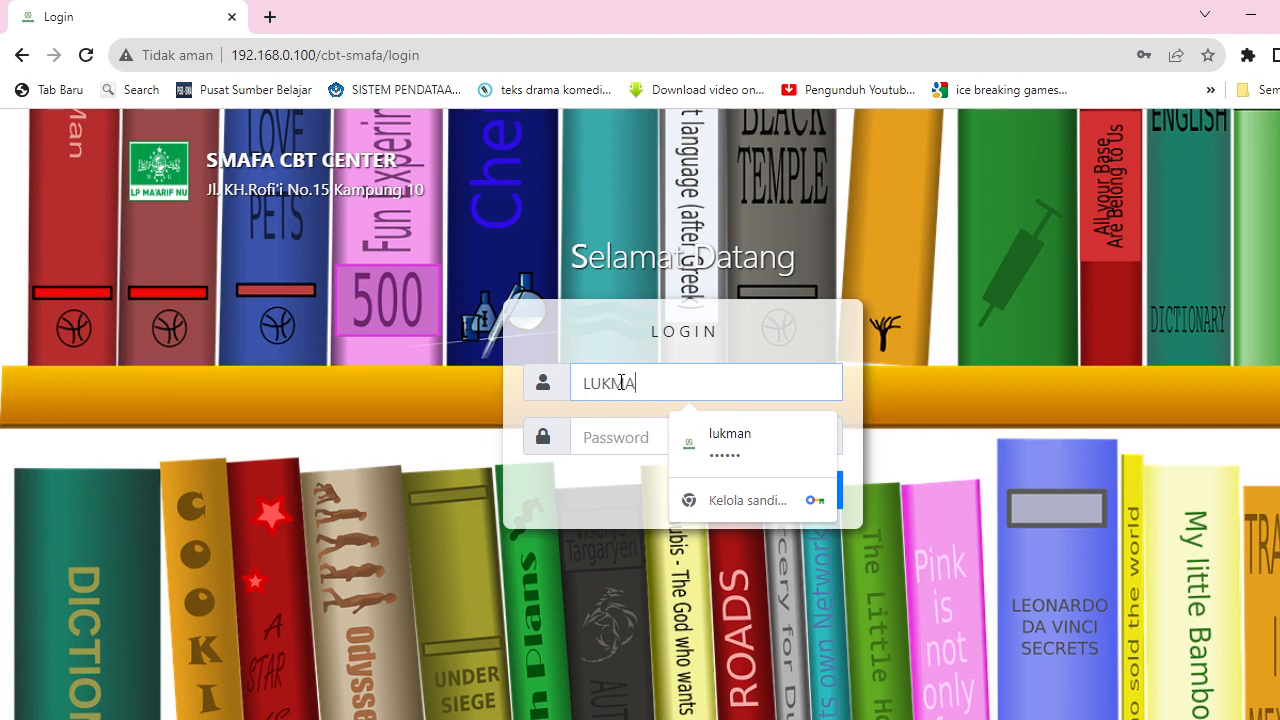
{"action": "type", "text": "N"}
{"action": "key", "text": "BackSpace"}
{"action": "key", "text": "BackSpace"}
{"action": "key", "text": "BackSpace"}
{"action": "key", "text": "BackSpace"}
{"action": "key", "text": "BackSpace"}
{"action": "key", "text": "BackSpace"}
Log in with the teacher's lowercase username and the account password, and dismiss the browser's password warning.
{"action": "key", "text": "Caps_Lock"}
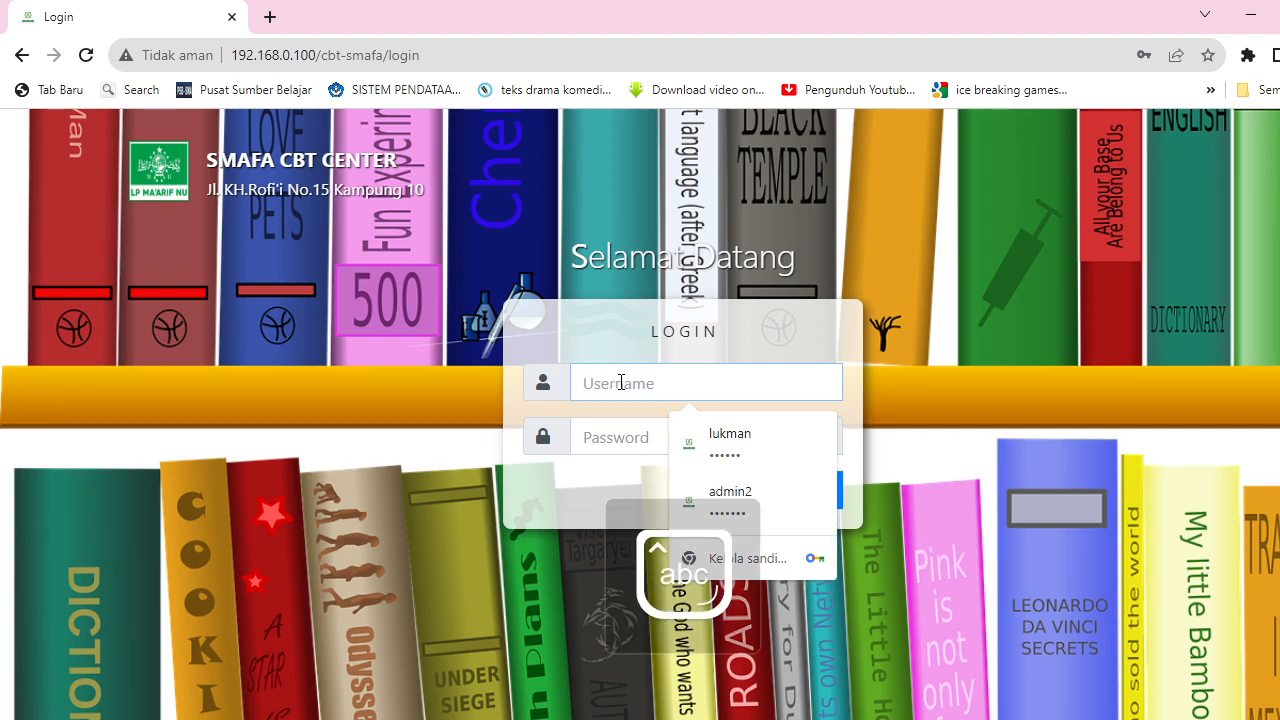
{"action": "type", "text": "lukman"}
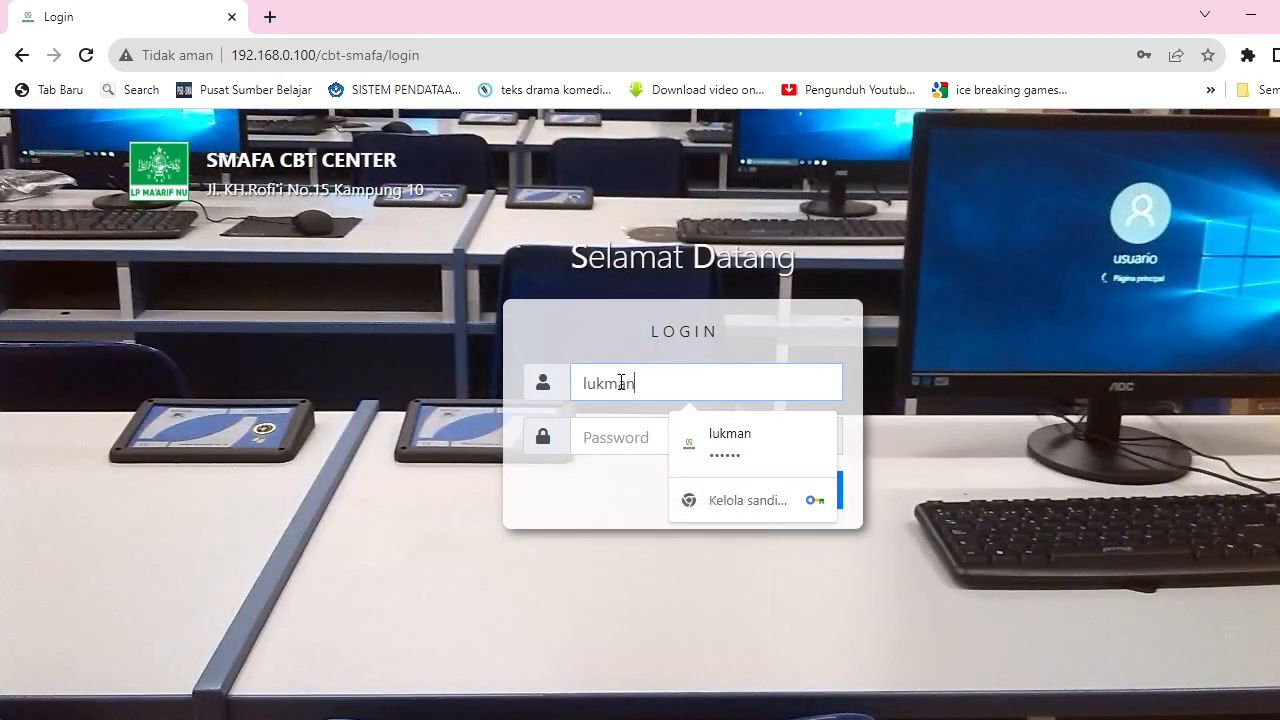
{"action": "key", "text": "Tab"}
{"action": "type", "text": "•••••"}
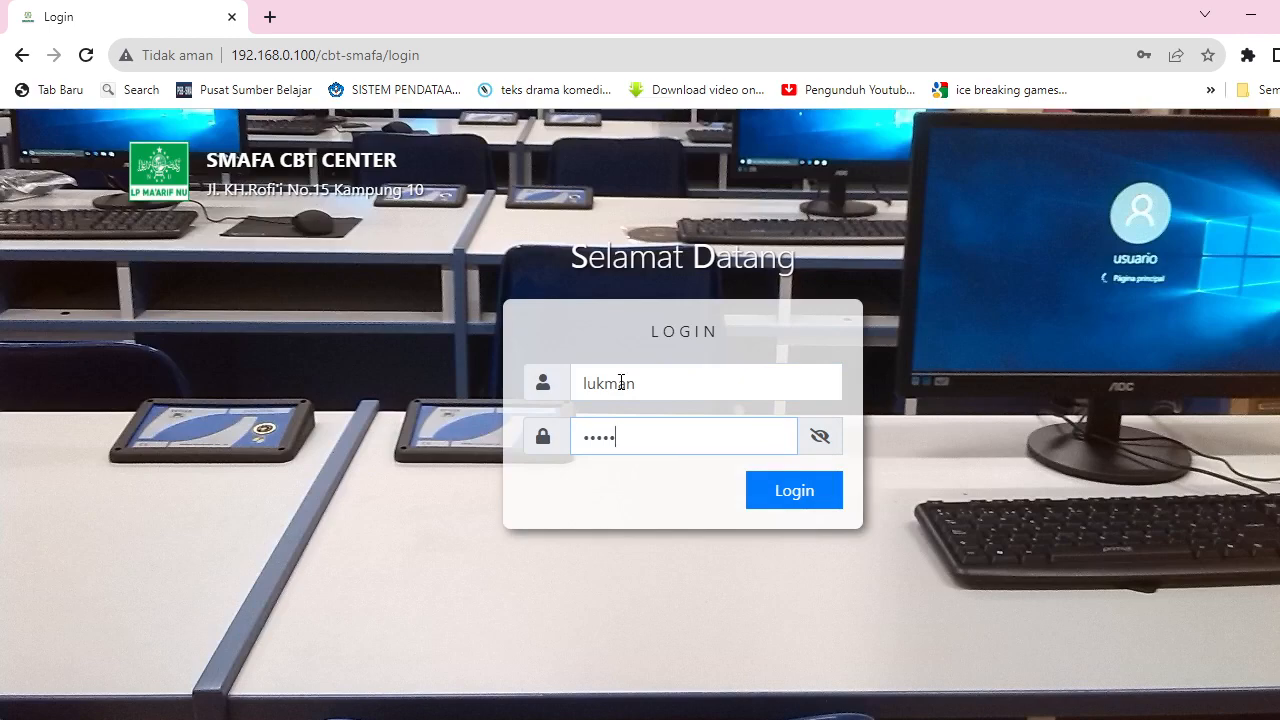
{"action": "type", "text": "•"}
{"action": "left_click", "coordinate": [820, 491]}
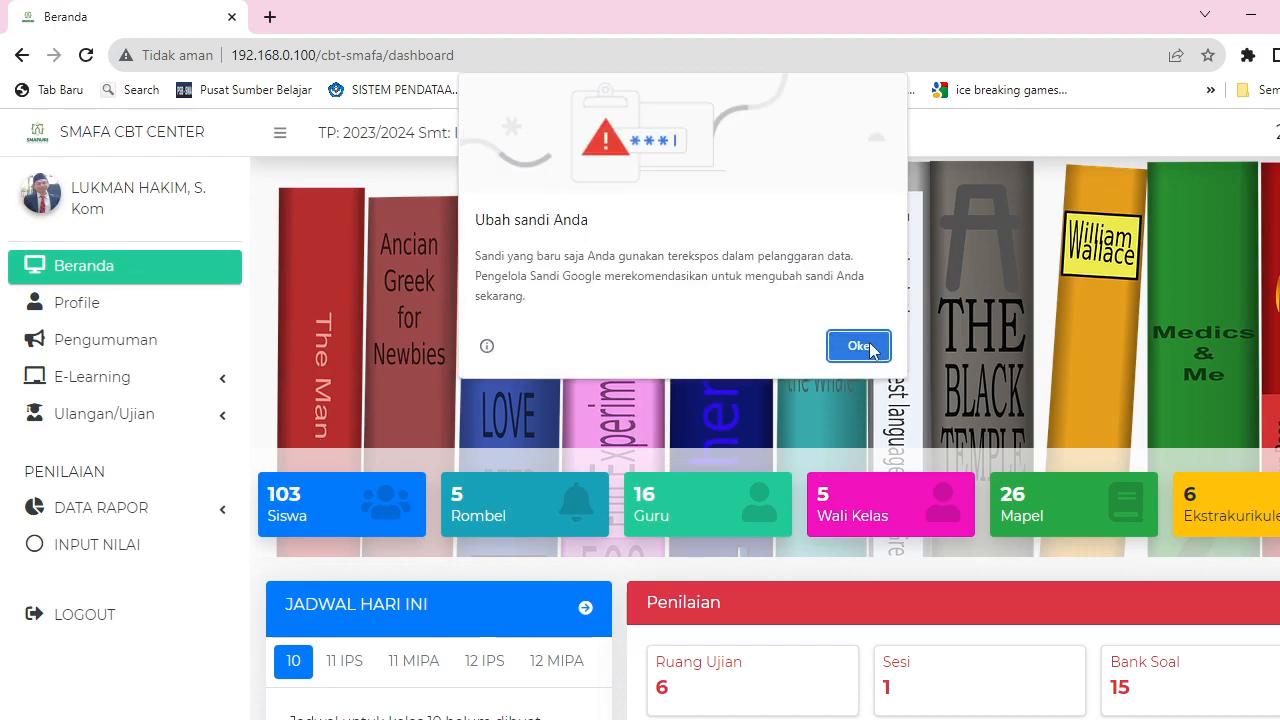
{"action": "left_click", "coordinate": [858, 346]}
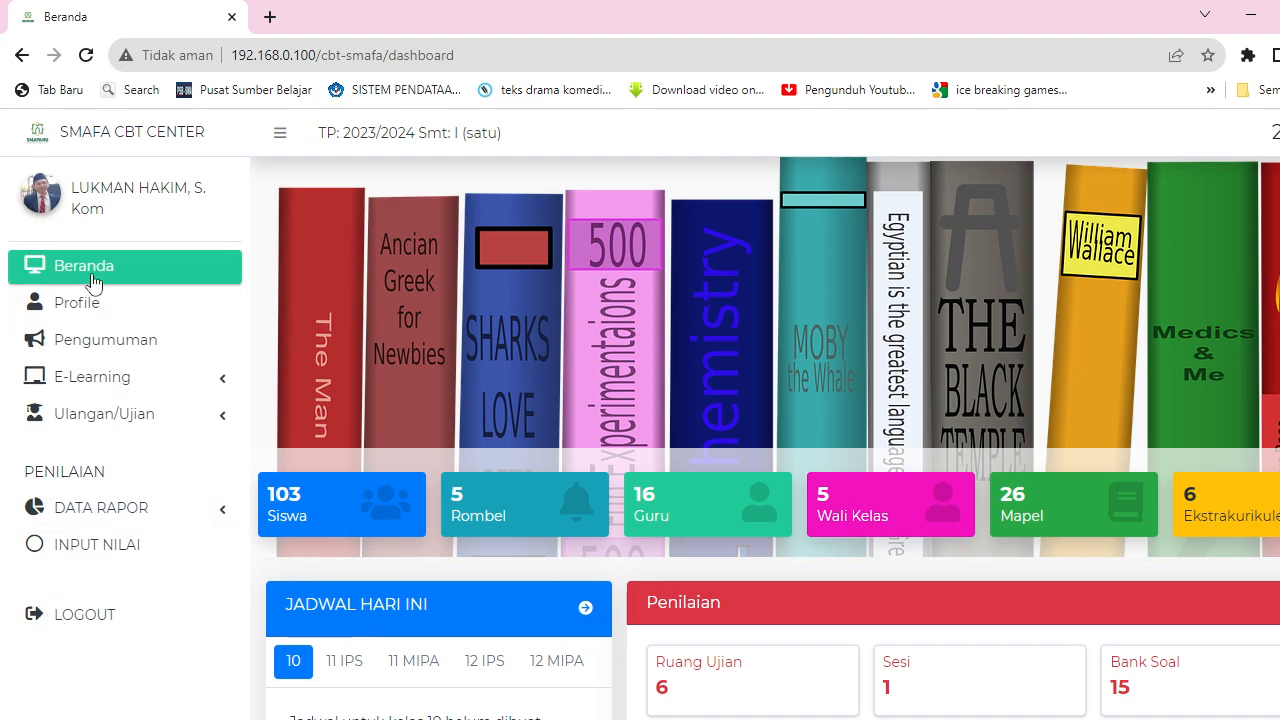
Open the Bank Soal page from the Ulangan/Ujian section.
{"action": "left_click", "coordinate": [106, 428]}
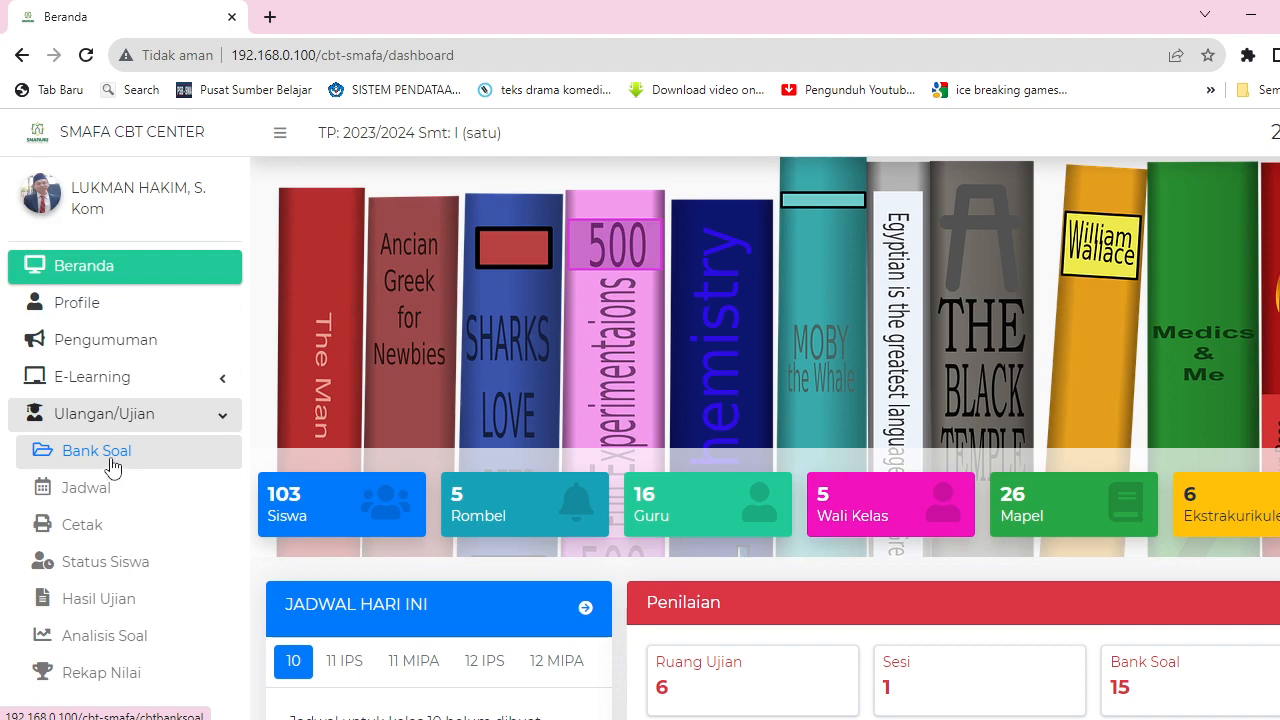
{"action": "left_click", "coordinate": [85, 458]}
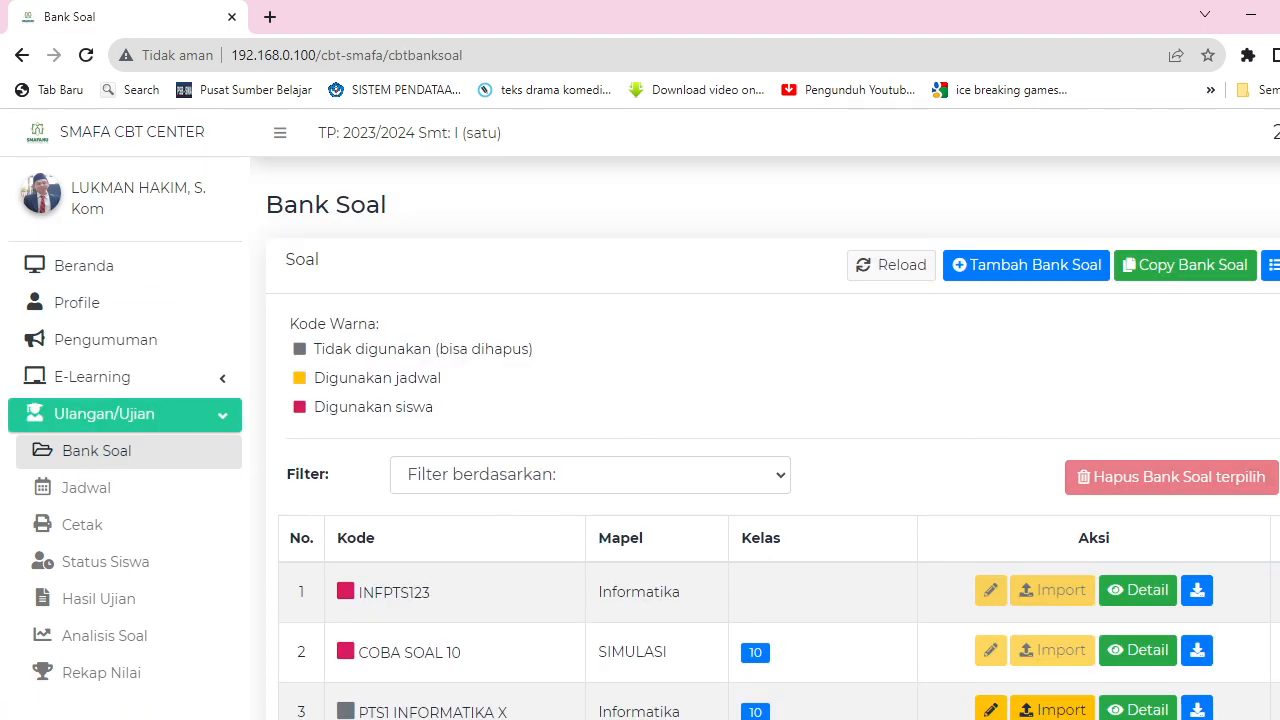
Examine the existing question banks, including their colour codes, subjects, classes and available actions.
{"action": "scroll", "coordinate": [640, 420], "scroll_direction": "down", "scroll_amount": 3}
{"action": "scroll", "coordinate": [640, 420], "scroll_direction": "up", "scroll_amount": 2}
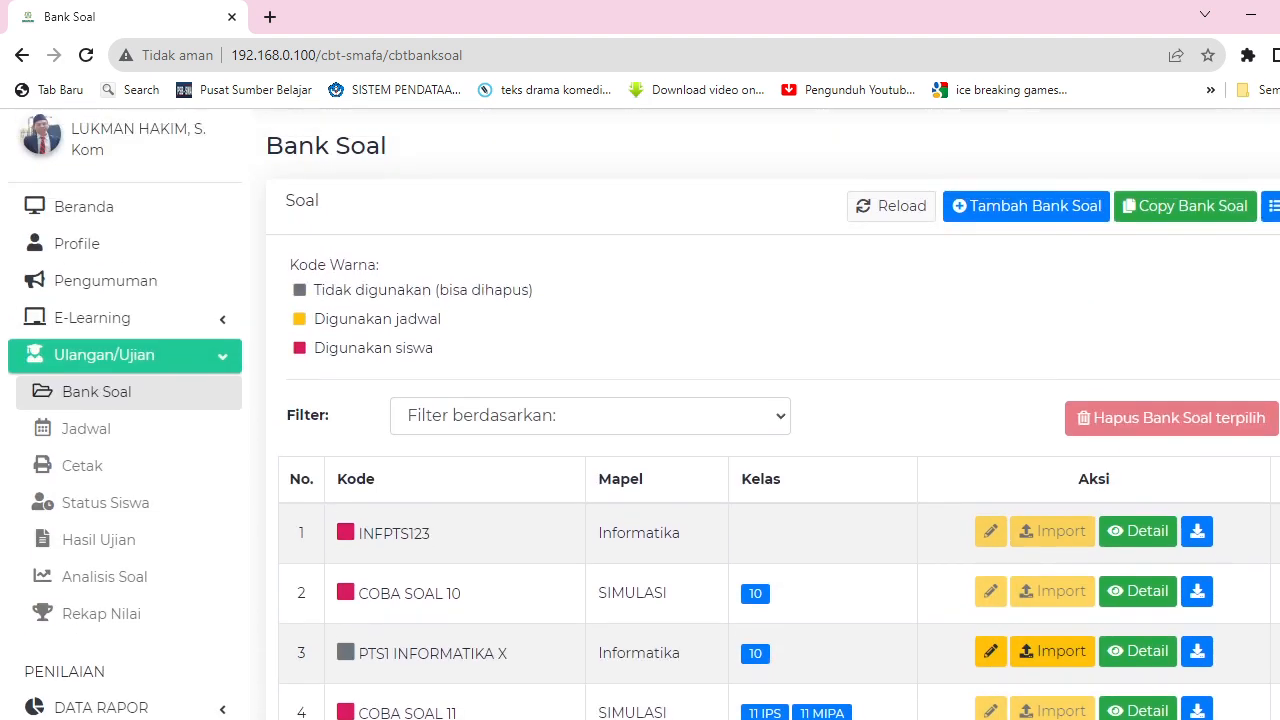
{"action": "scroll", "coordinate": [640, 420], "scroll_direction": "up", "scroll_amount": 1}
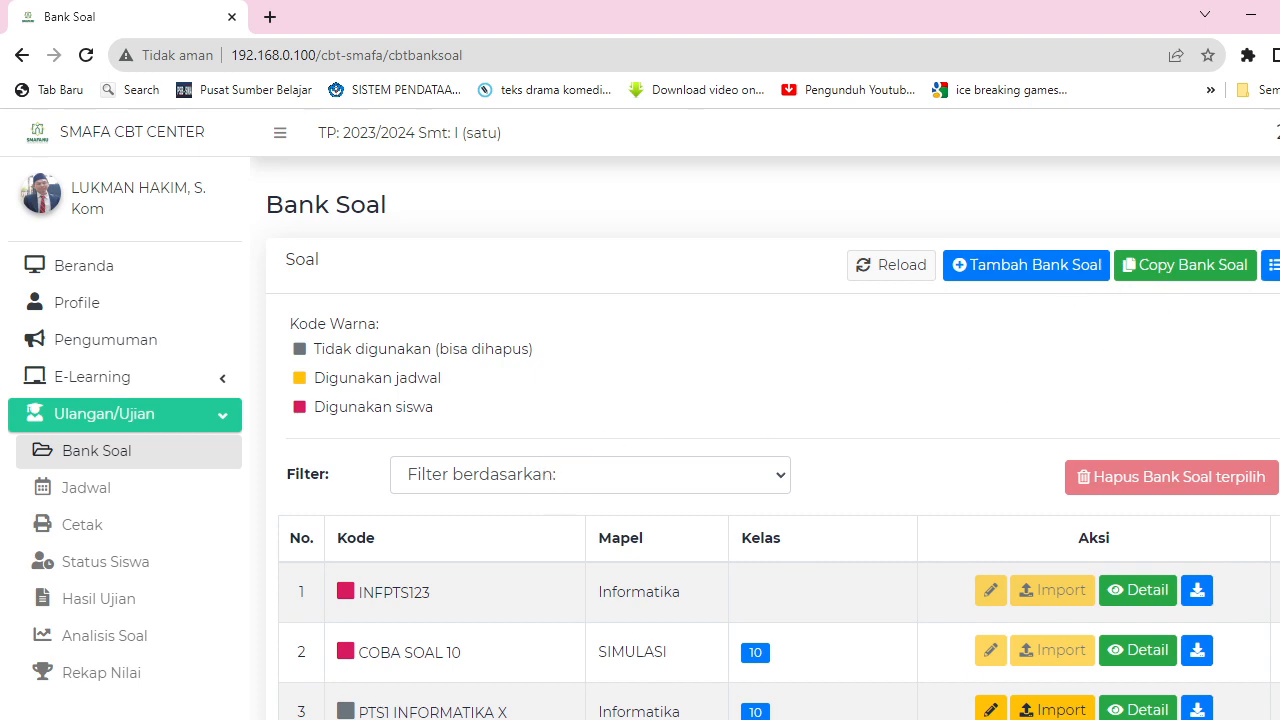
{"action": "scroll", "coordinate": [1050, 480], "scroll_direction": "down", "scroll_amount": 3}
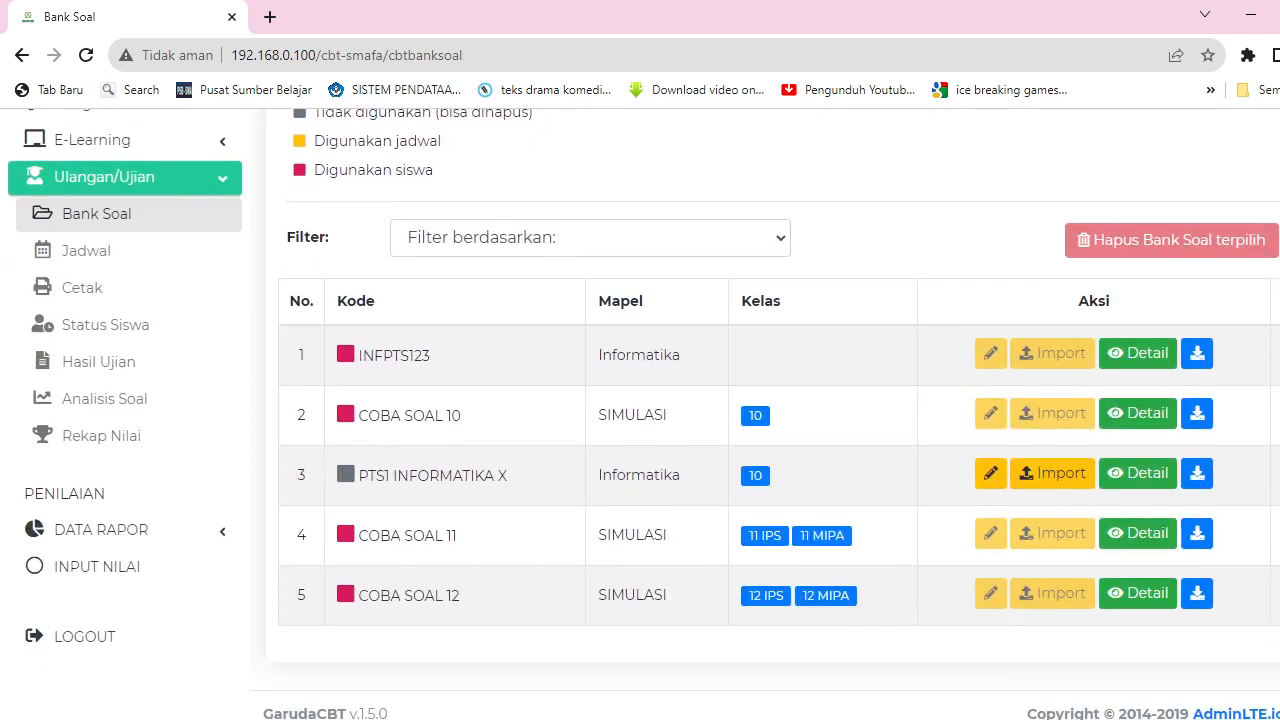
{"action": "scroll", "coordinate": [760, 414], "scroll_direction": "up", "scroll_amount": 2}
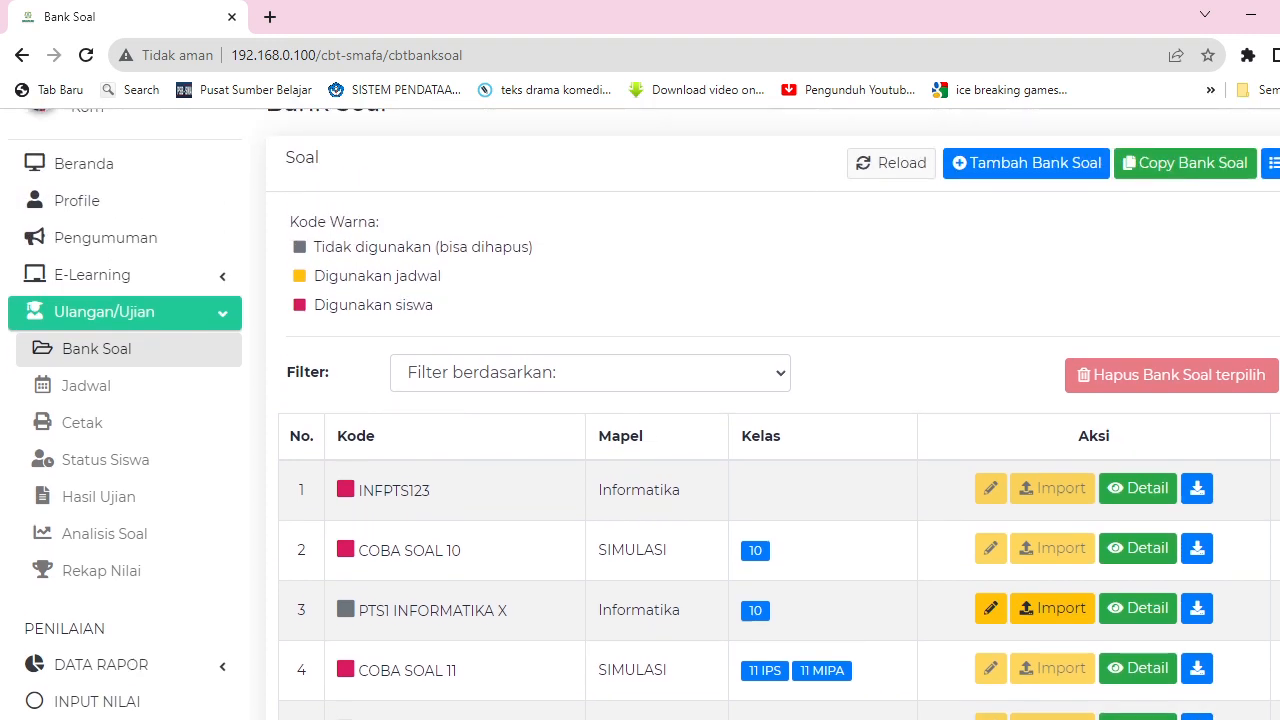
{"action": "scroll", "coordinate": [644, 414], "scroll_direction": "down", "scroll_amount": 1}
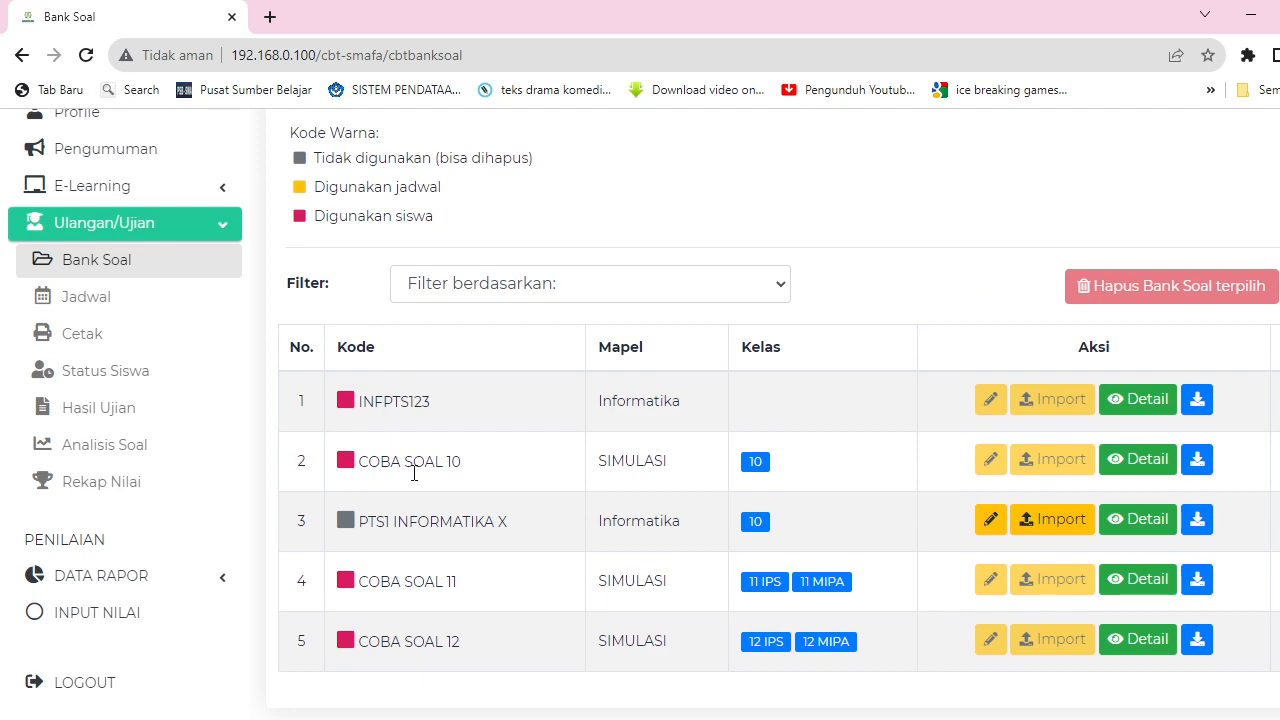
{"action": "scroll", "coordinate": [644, 414], "scroll_direction": "up", "scroll_amount": 2}
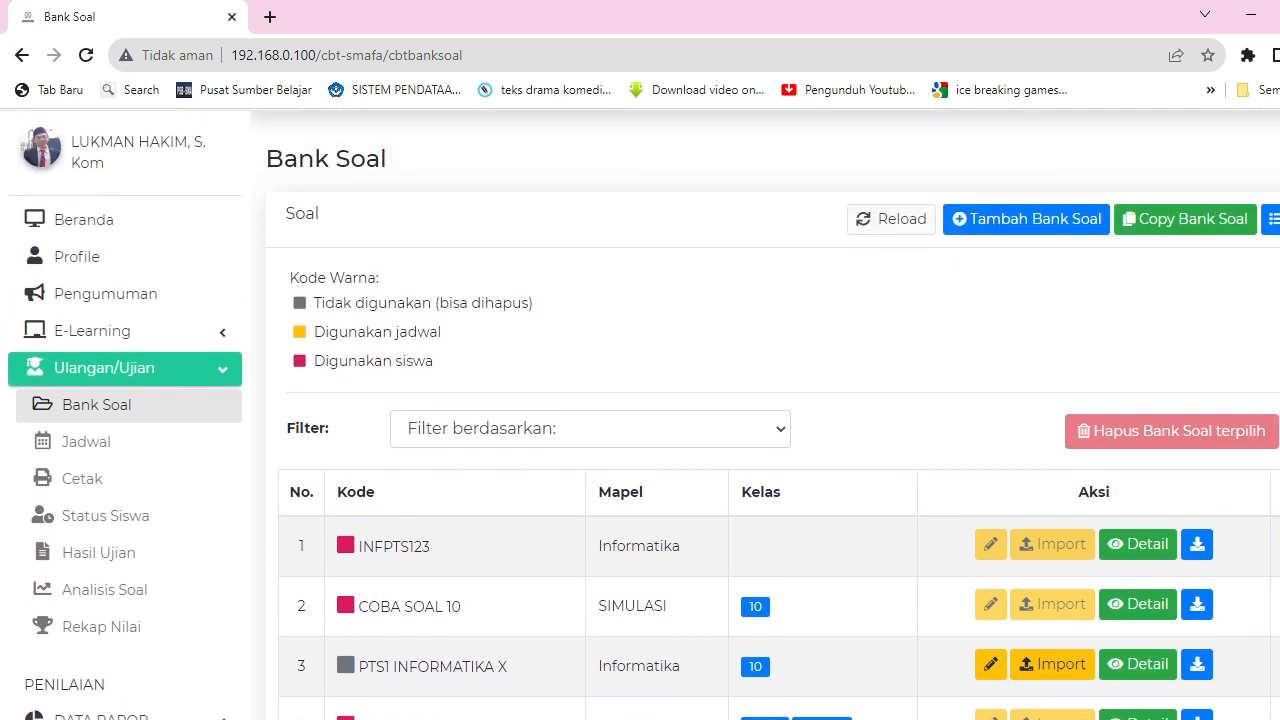
{"action": "scroll", "coordinate": [644, 414], "scroll_direction": "up", "scroll_amount": 1}
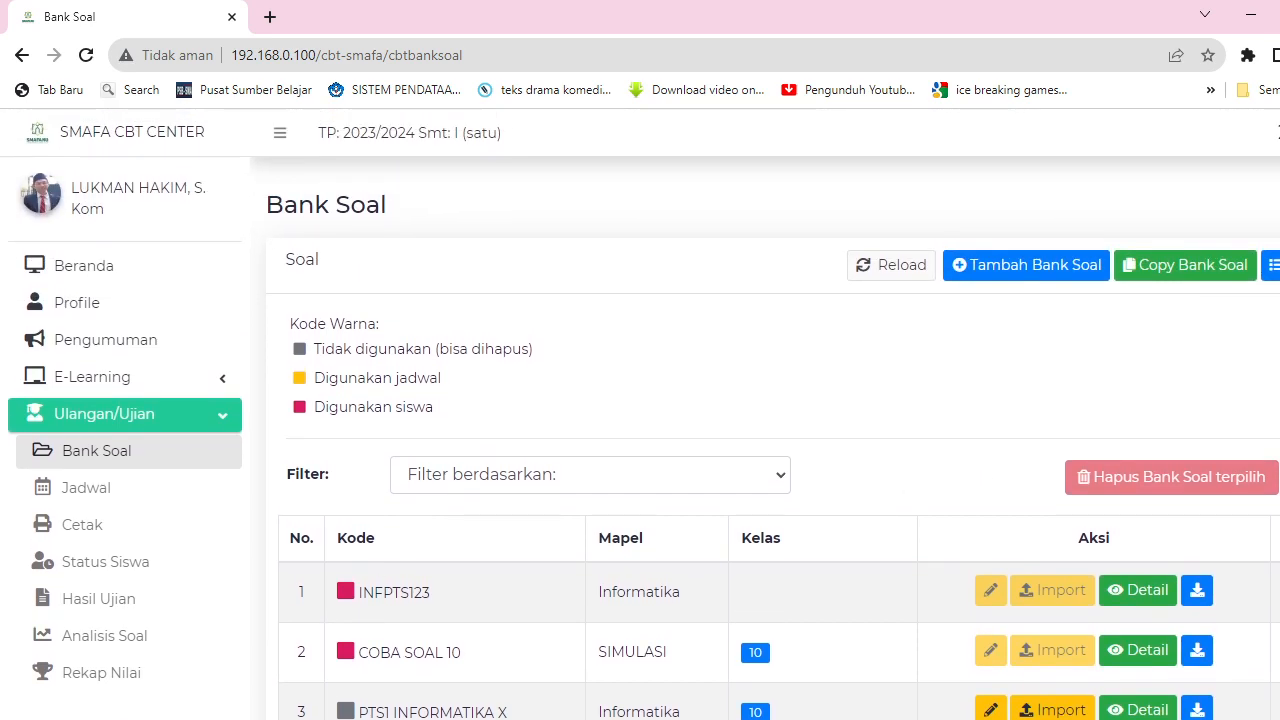
Start a new question bank with the code PTS1 INFORMTIKA X, level 10 and class X.
{"action": "left_click", "coordinate": [1020, 268]}
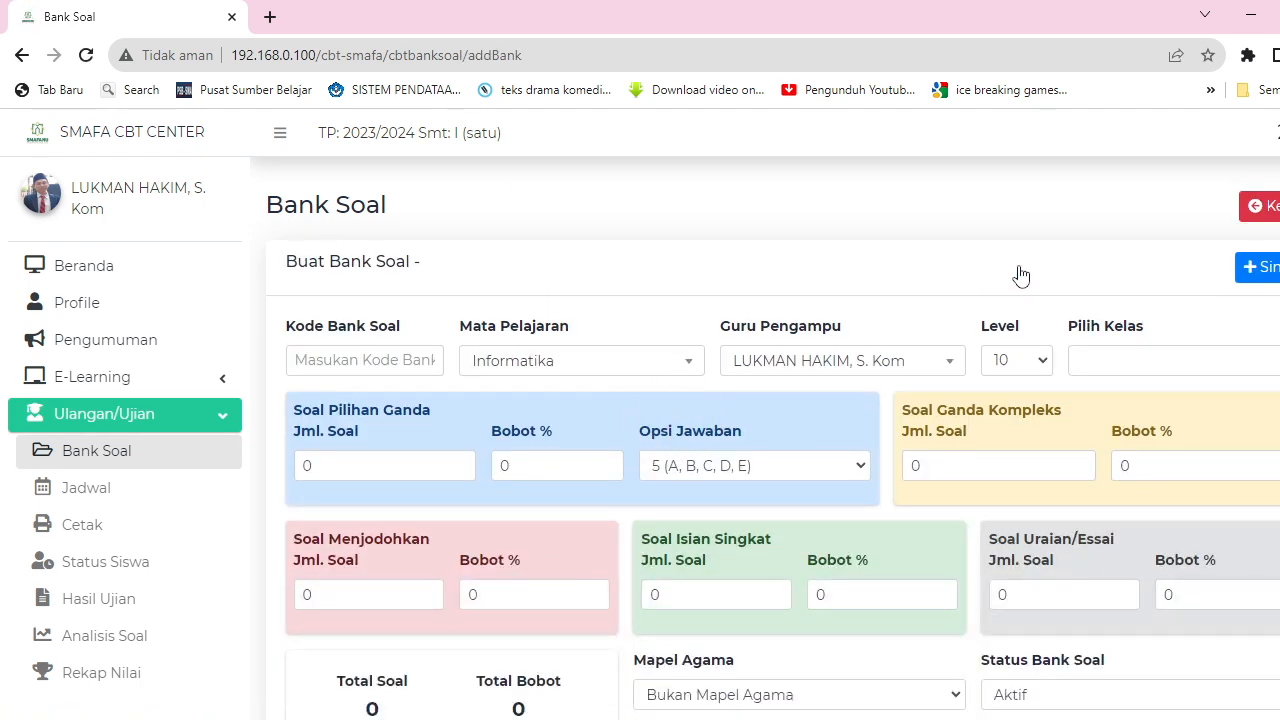
{"action": "scroll", "coordinate": [640, 414], "scroll_direction": "down", "scroll_amount": 2}
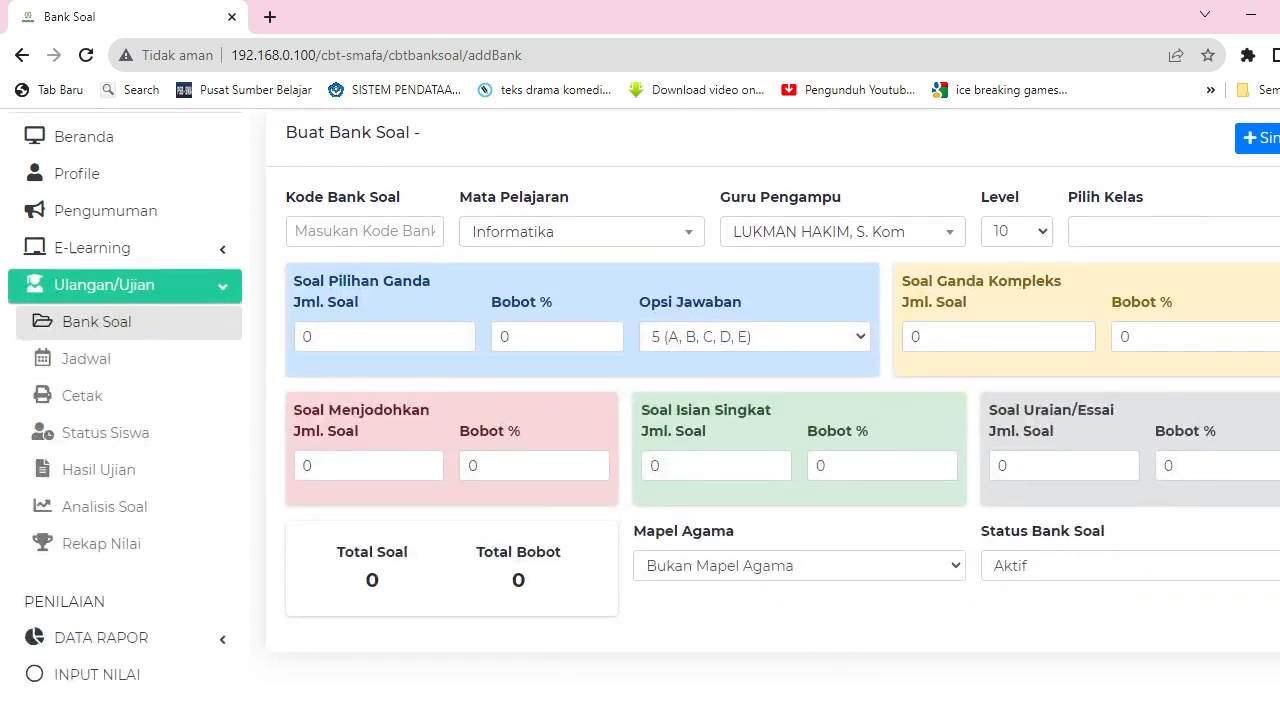
{"action": "scroll", "coordinate": [640, 414], "scroll_direction": "up", "scroll_amount": 2}
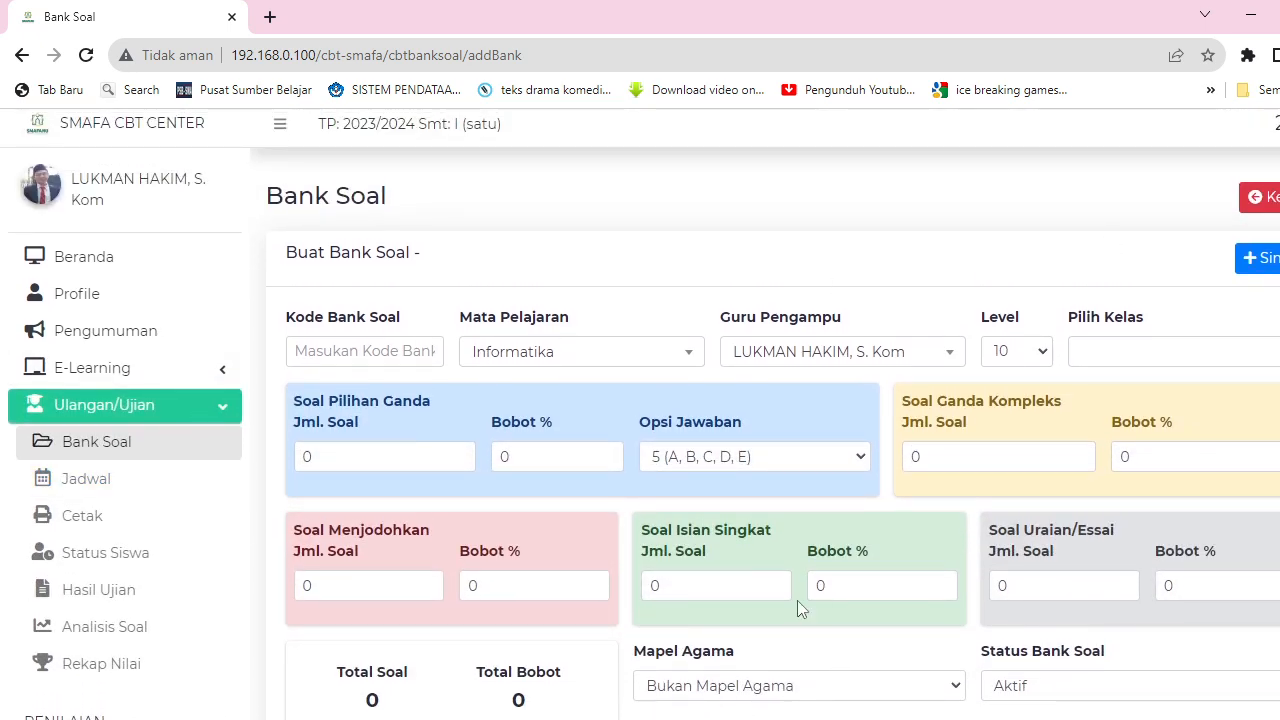
{"action": "left_click", "coordinate": [383, 352]}
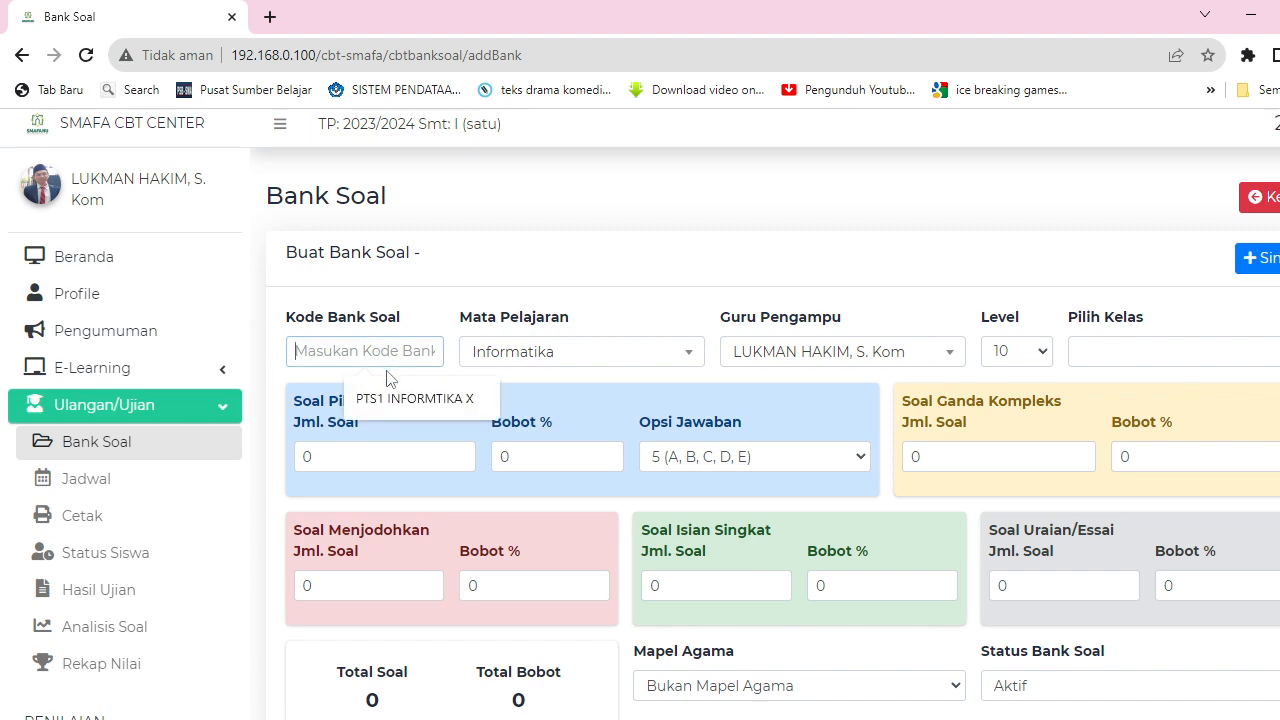
{"action": "left_click", "coordinate": [400, 402]}
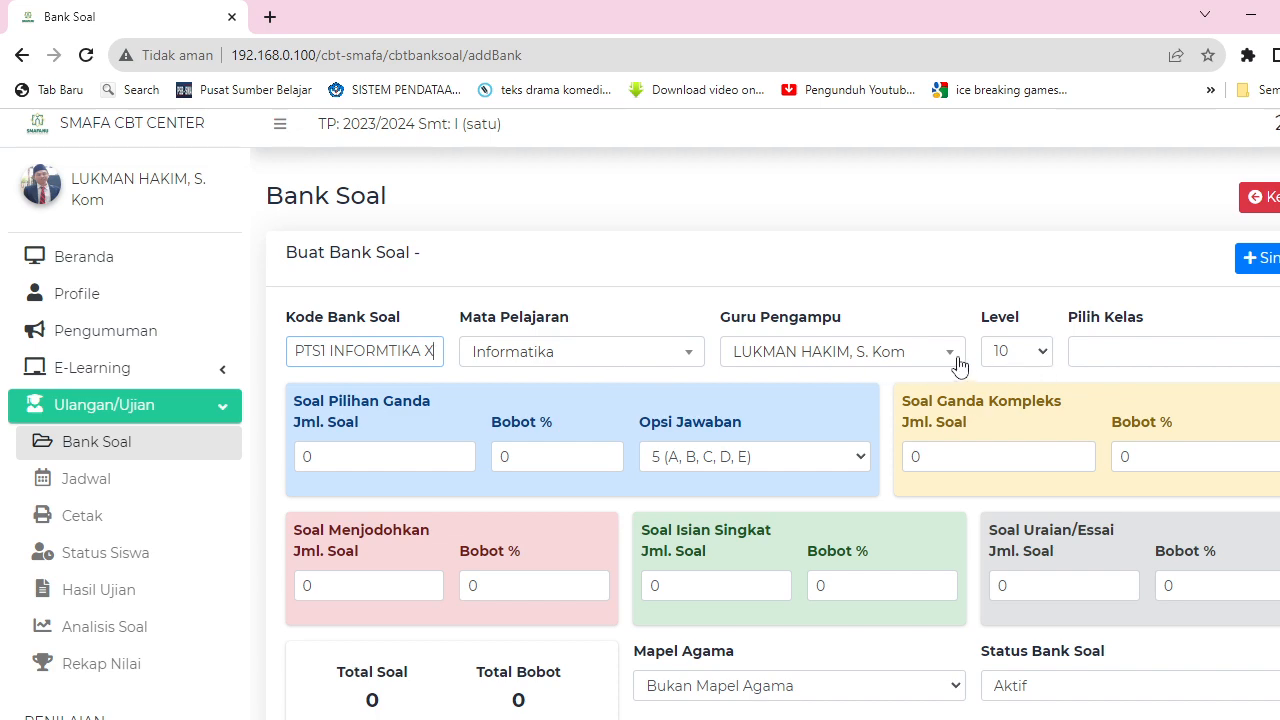
{"action": "left_click", "coordinate": [1007, 352]}
{"action": "left_click", "coordinate": [1008, 360]}
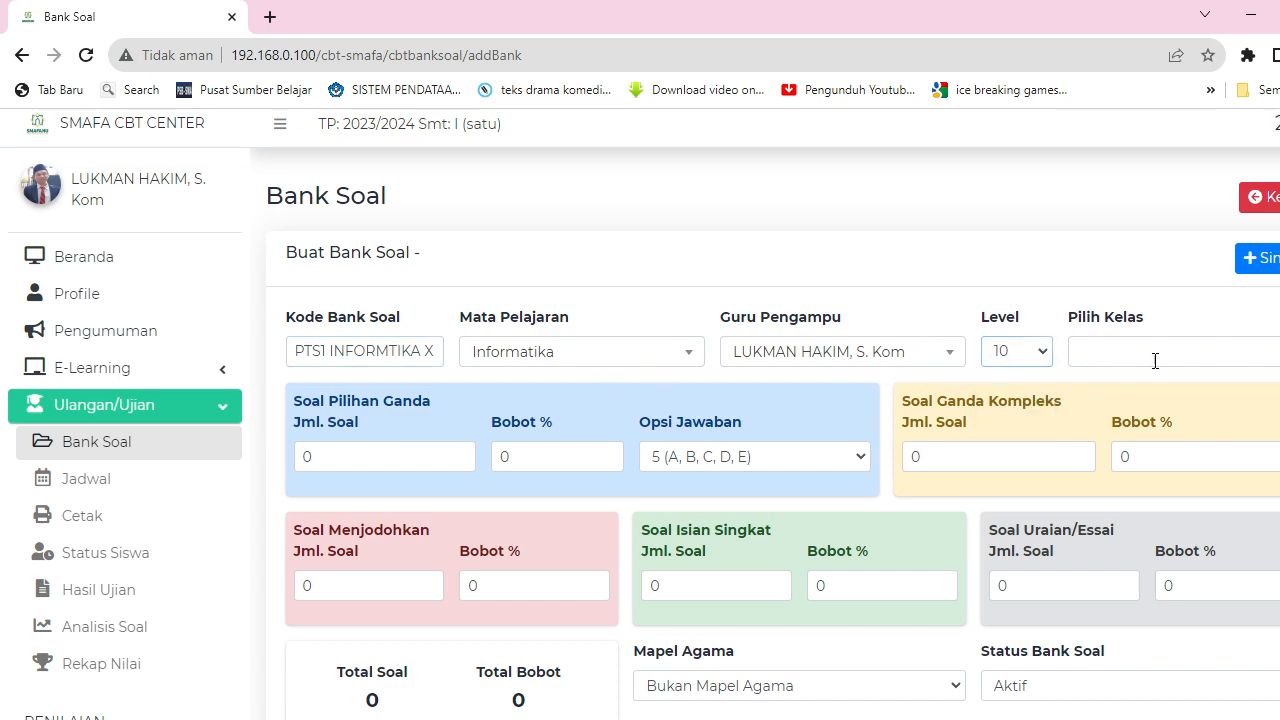
{"action": "left_click", "coordinate": [1124, 353]}
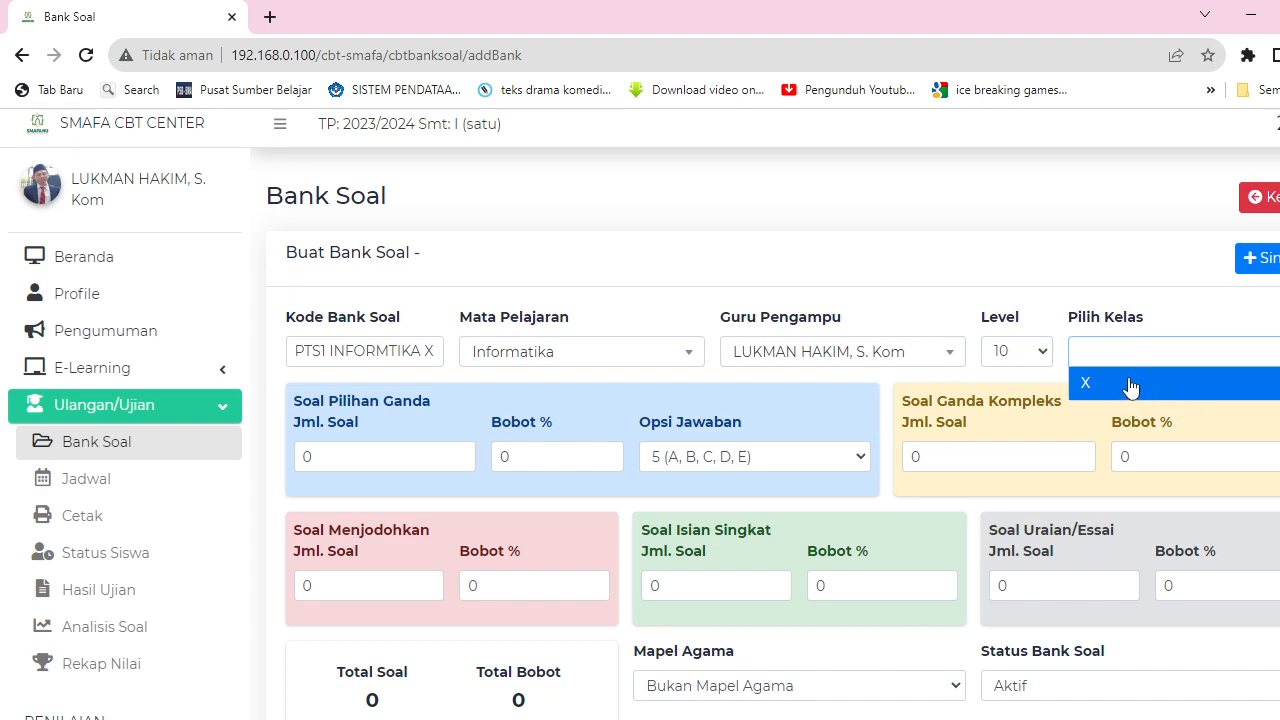
{"action": "left_click", "coordinate": [1131, 386]}
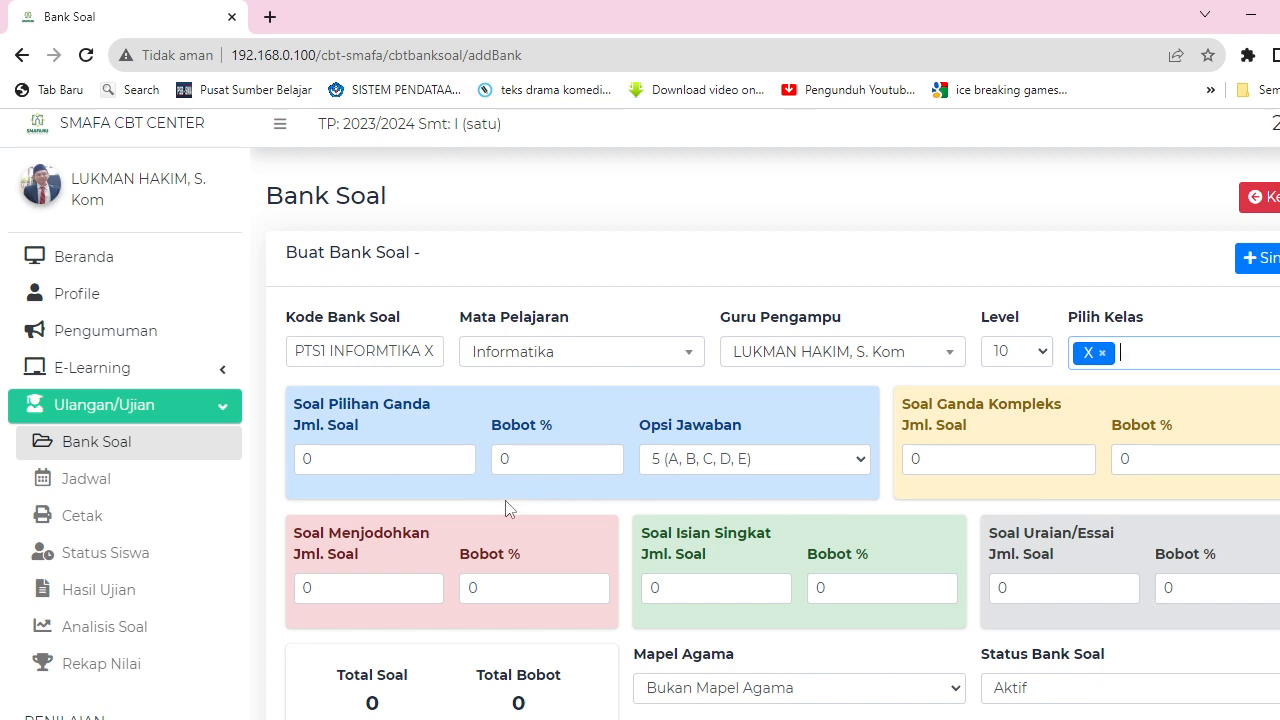
Set Soal Pilihan Ganda to 10 questions with a 50% weight and 5 (A, B, C, D, E) answer options.
{"action": "left_click", "coordinate": [387, 460]}
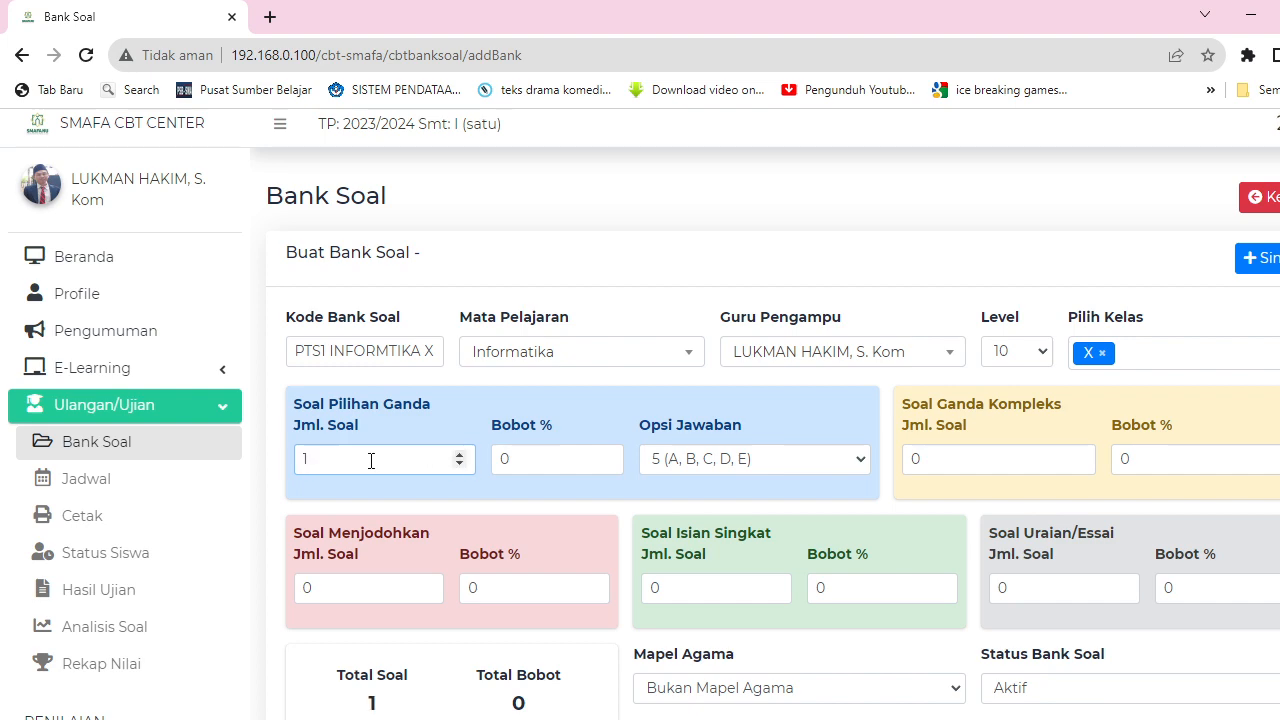
{"action": "type", "text": "0"}
{"action": "key", "text": "Tab"}
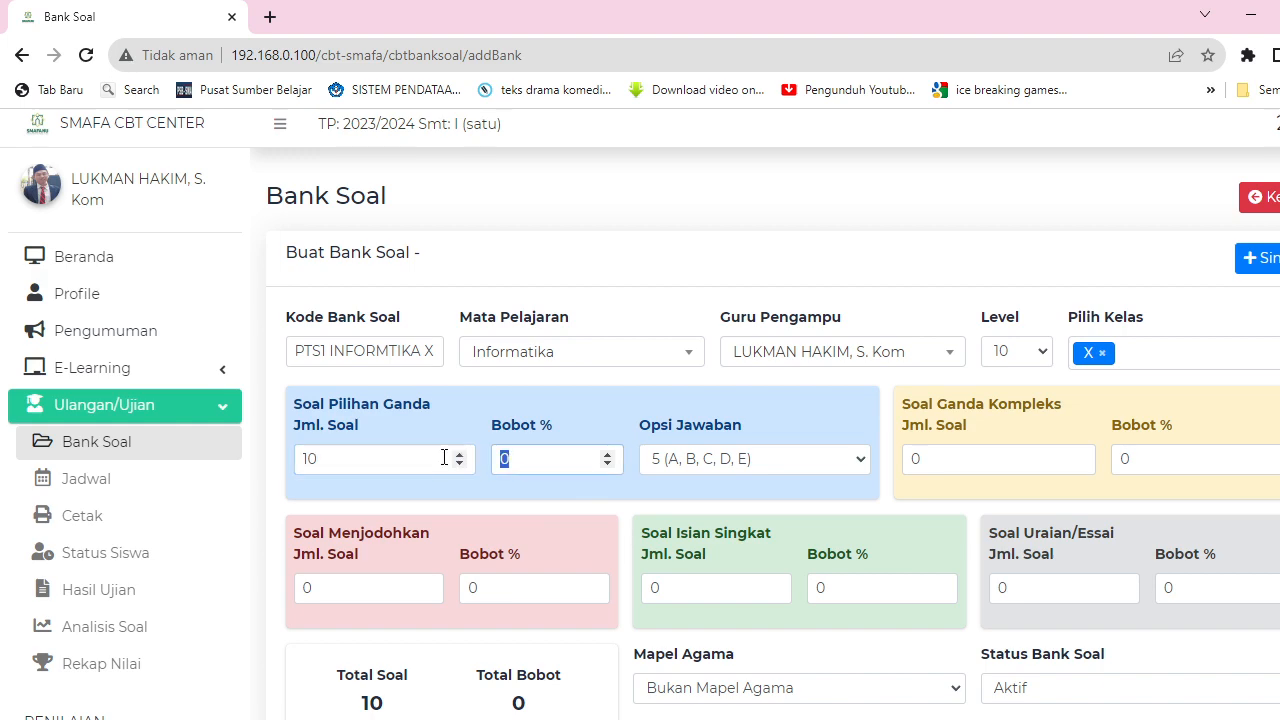
{"action": "type", "text": "50"}
{"action": "left_click", "coordinate": [740, 462]}
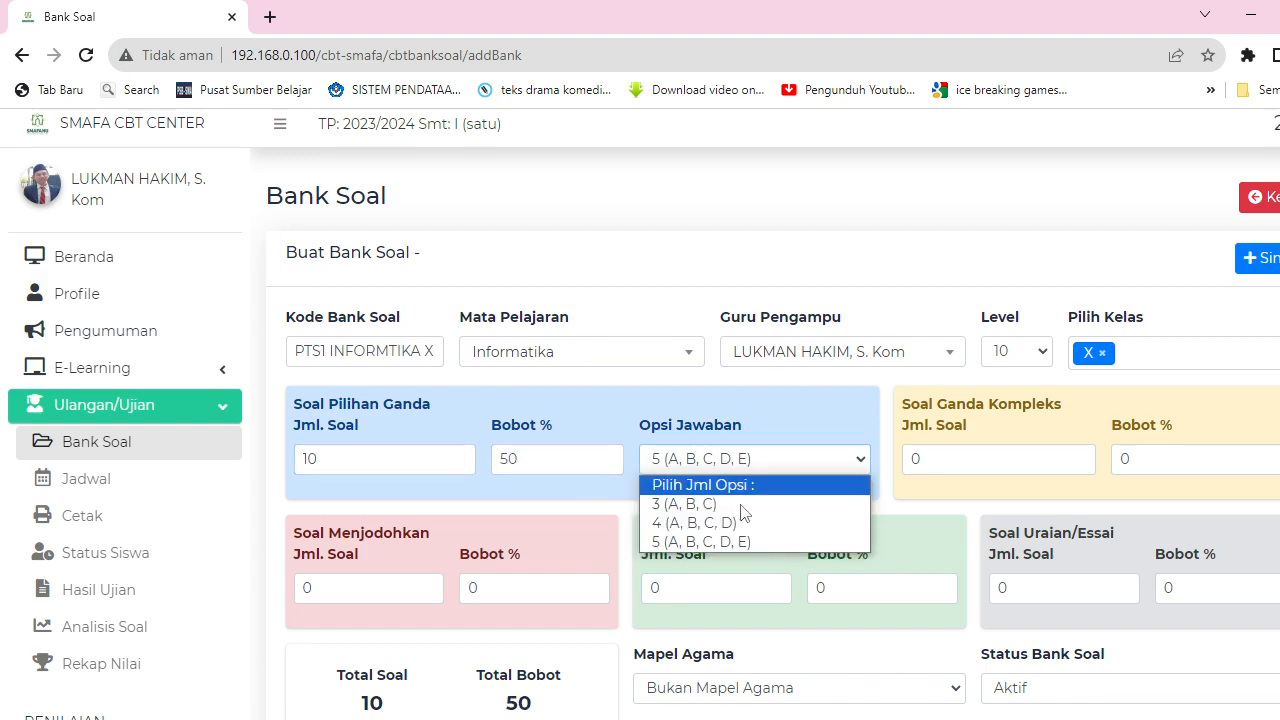
{"action": "left_click", "coordinate": [745, 538]}
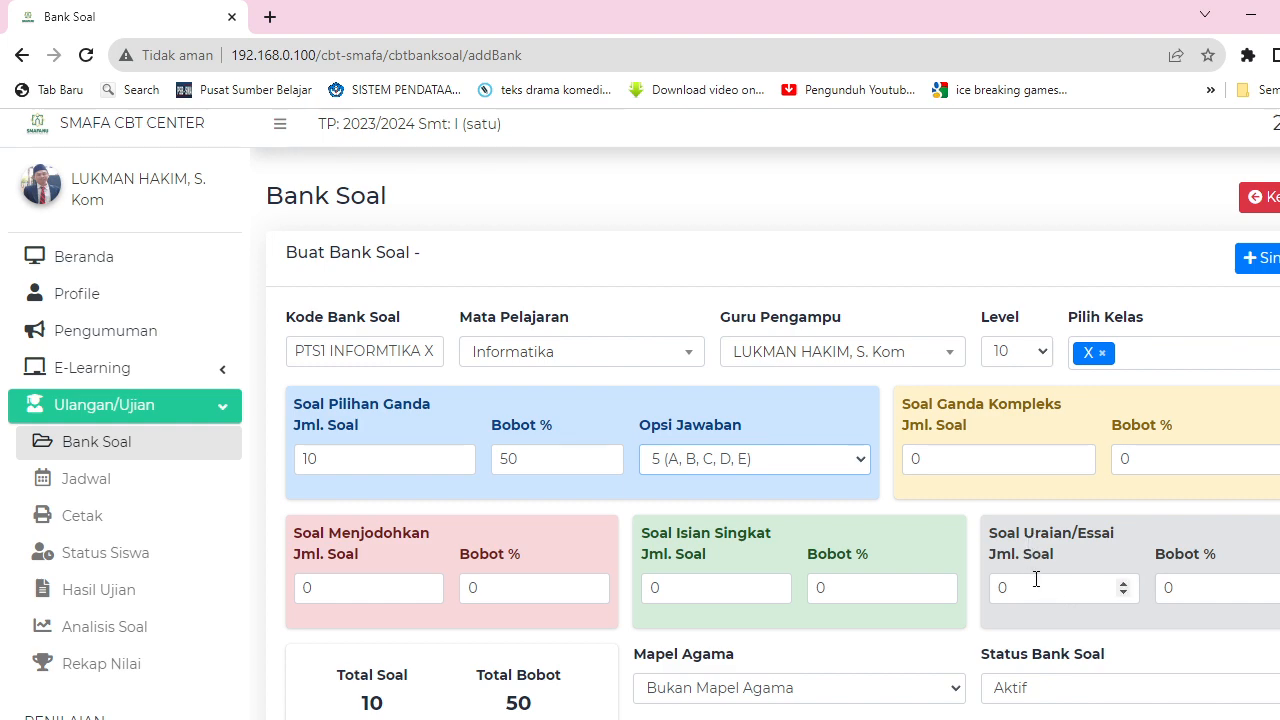
Set Soal Uraian/Essai to 5 questions with a 50% weight and review the completed form.
{"action": "double_click", "coordinate": [998, 588]}
{"action": "type", "text": "5"}
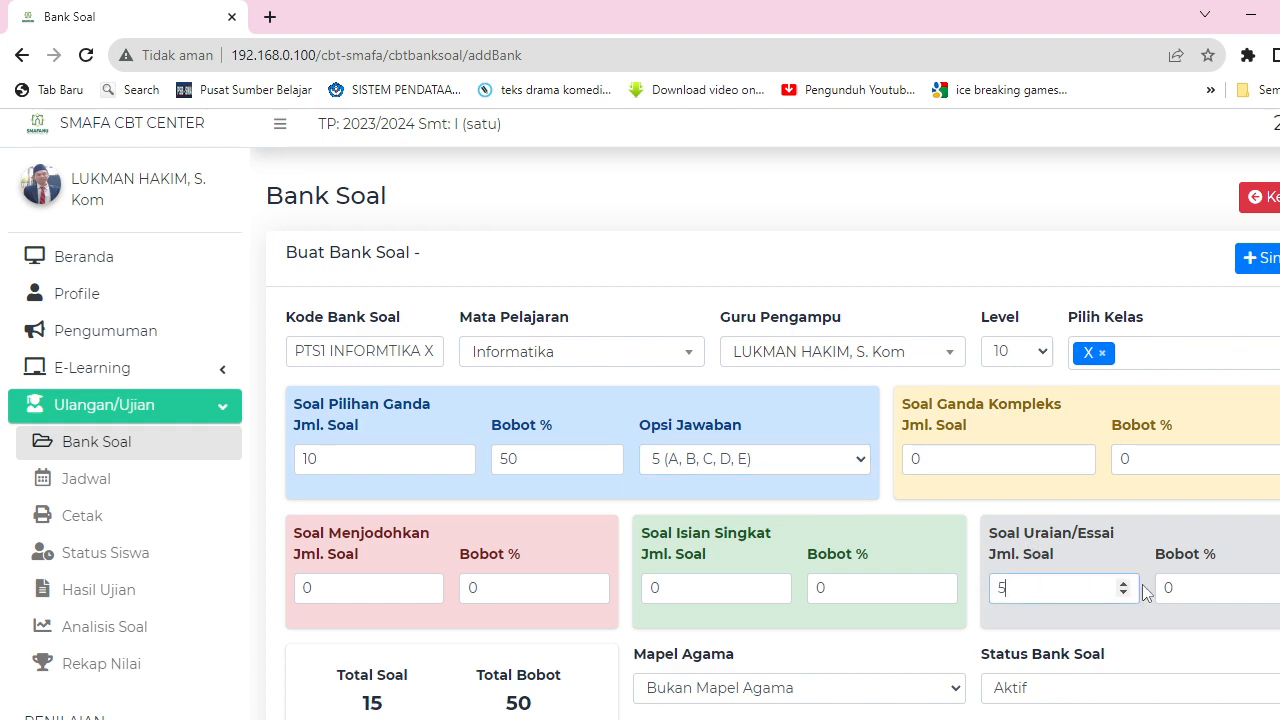
{"action": "double_click", "coordinate": [1163, 588]}
{"action": "type", "text": "50"}
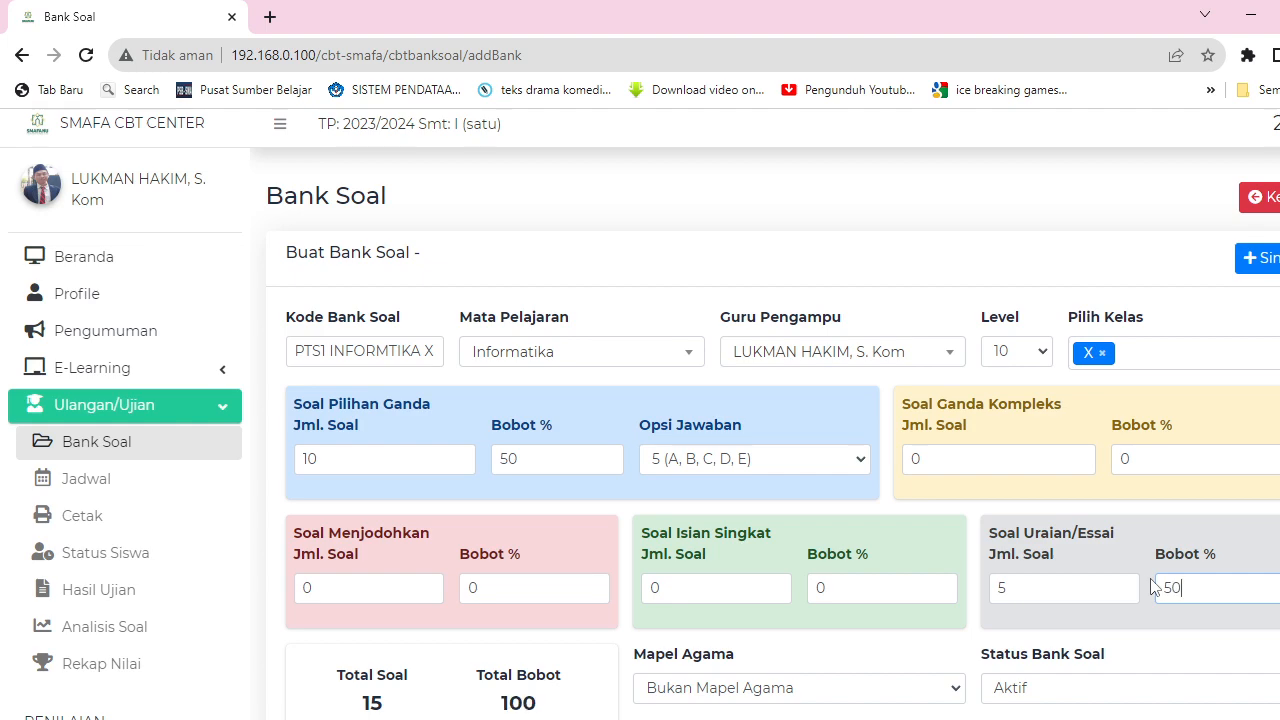
{"action": "scroll", "coordinate": [640, 416], "scroll_direction": "down", "scroll_amount": 1}
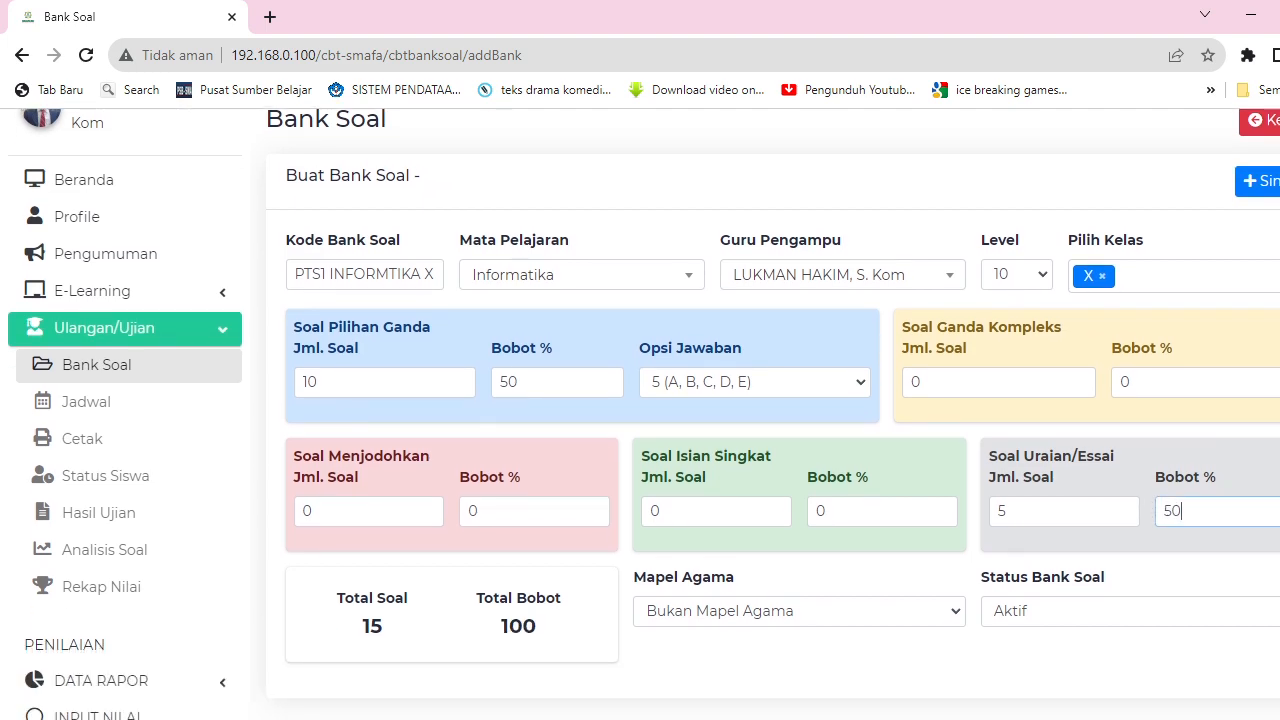
{"action": "scroll", "coordinate": [640, 408], "scroll_direction": "down", "scroll_amount": 1}
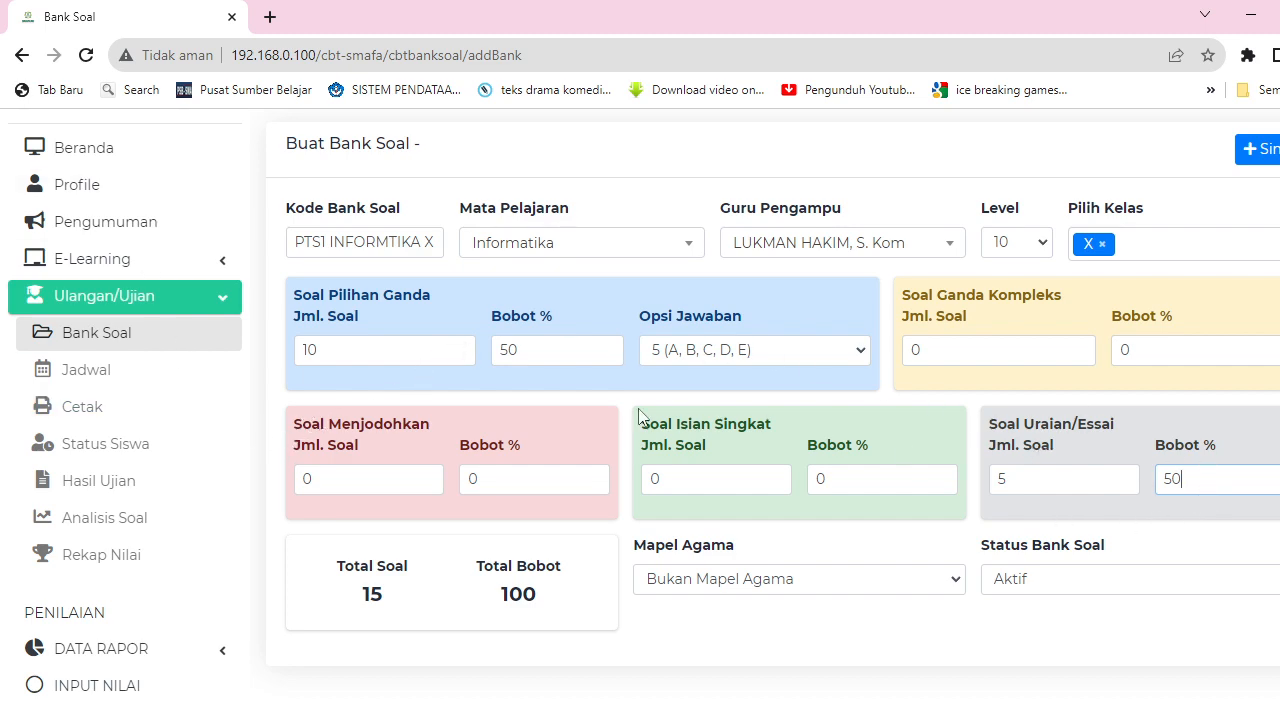
{"action": "scroll", "coordinate": [640, 412], "scroll_direction": "up", "scroll_amount": 1}
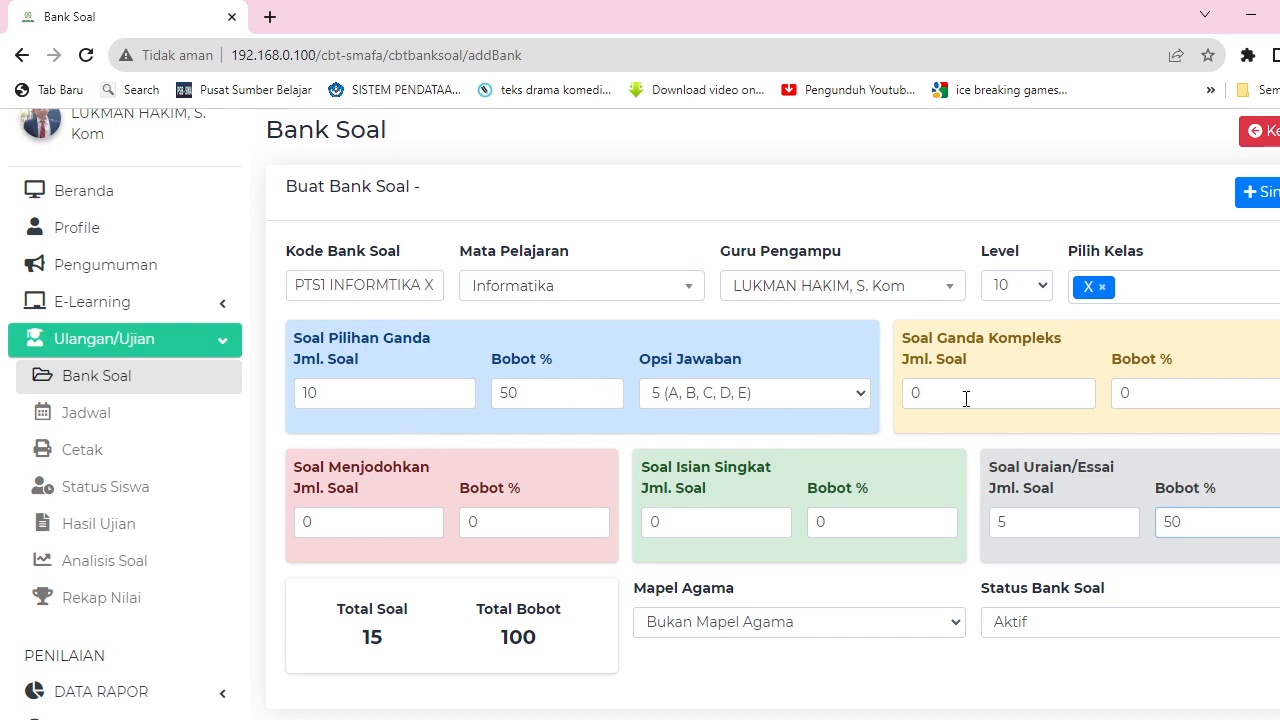
Save the new PTS1 INFORMTIKA X question bank and return to the question bank list.
{"action": "scroll", "coordinate": [640, 400], "scroll_direction": "up", "scroll_amount": 1}
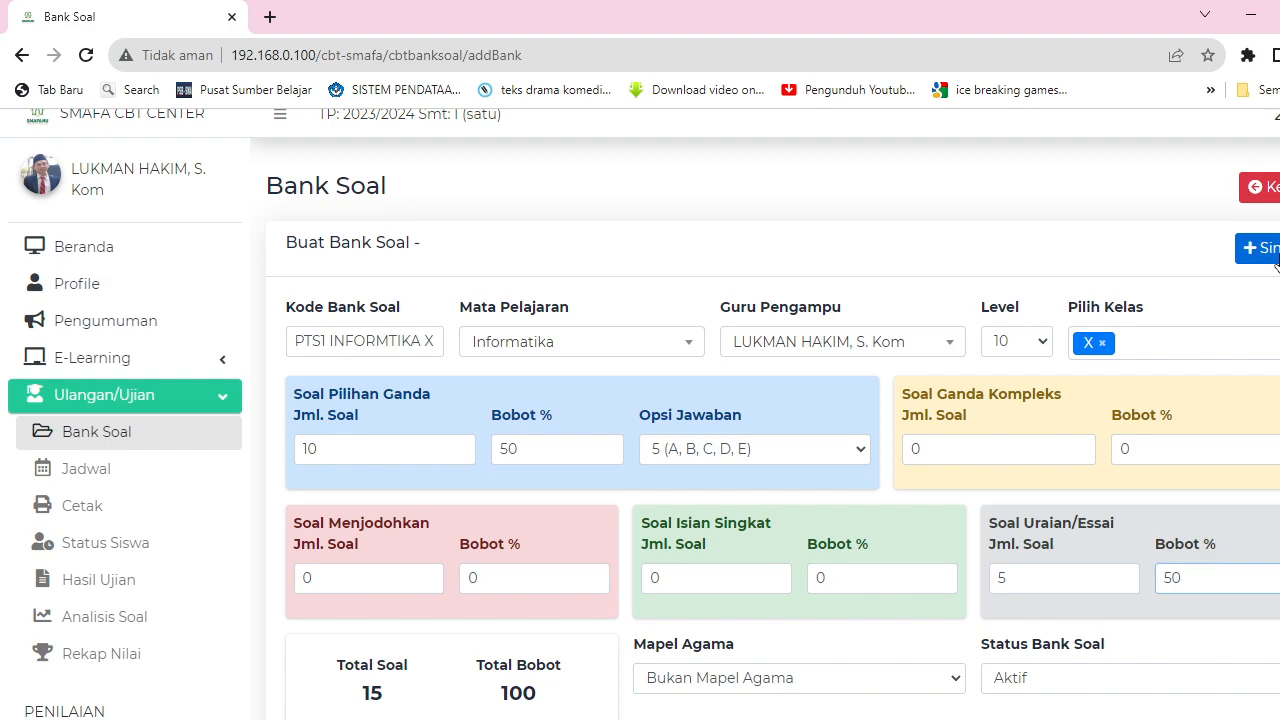
{"action": "left_click", "coordinate": [1274, 254]}
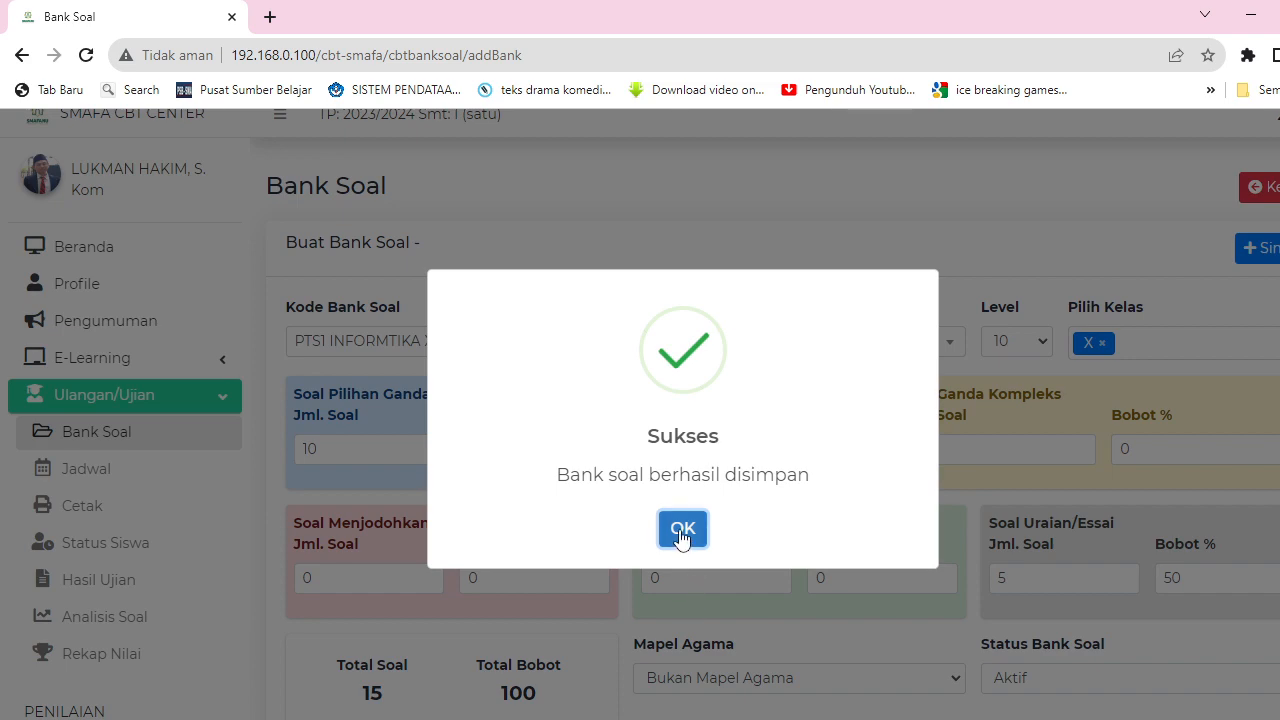
{"action": "left_click", "coordinate": [682, 530]}
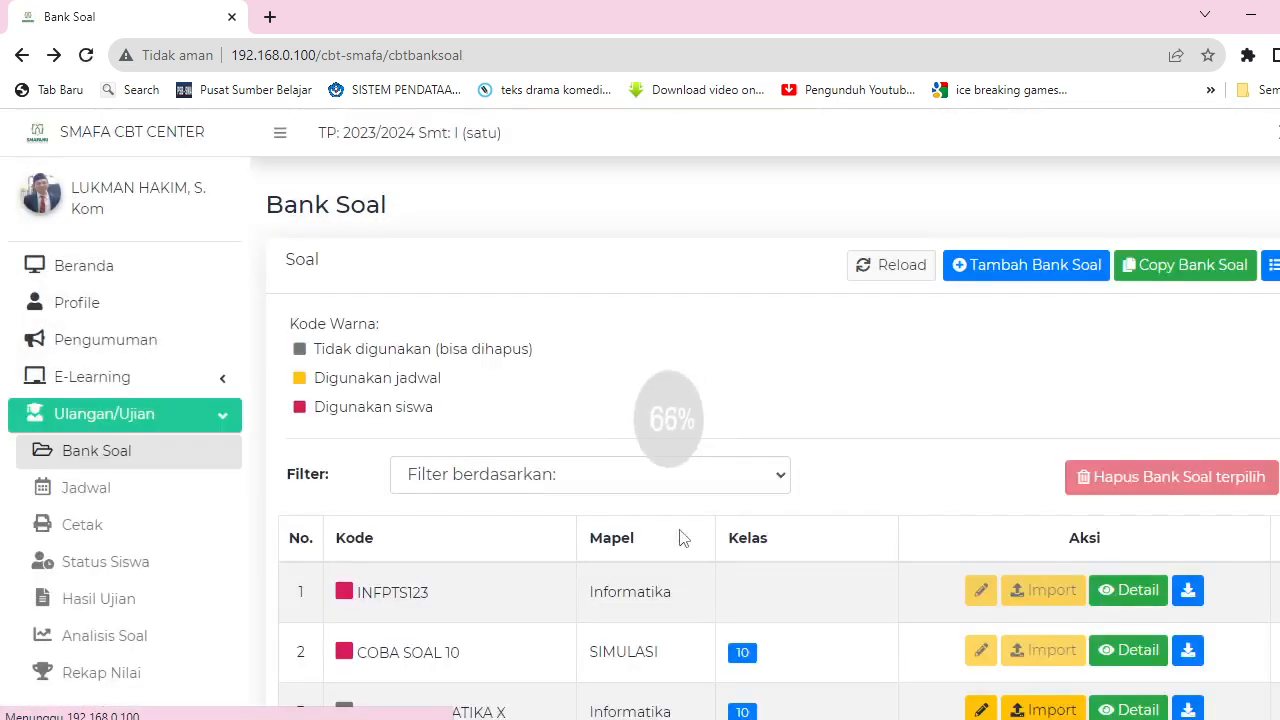
Review the actions available for the PTS1 INFORMTIKA X bank, view its question import page and return to the list.
{"action": "scroll", "coordinate": [437, 512], "scroll_direction": "down", "scroll_amount": 3}
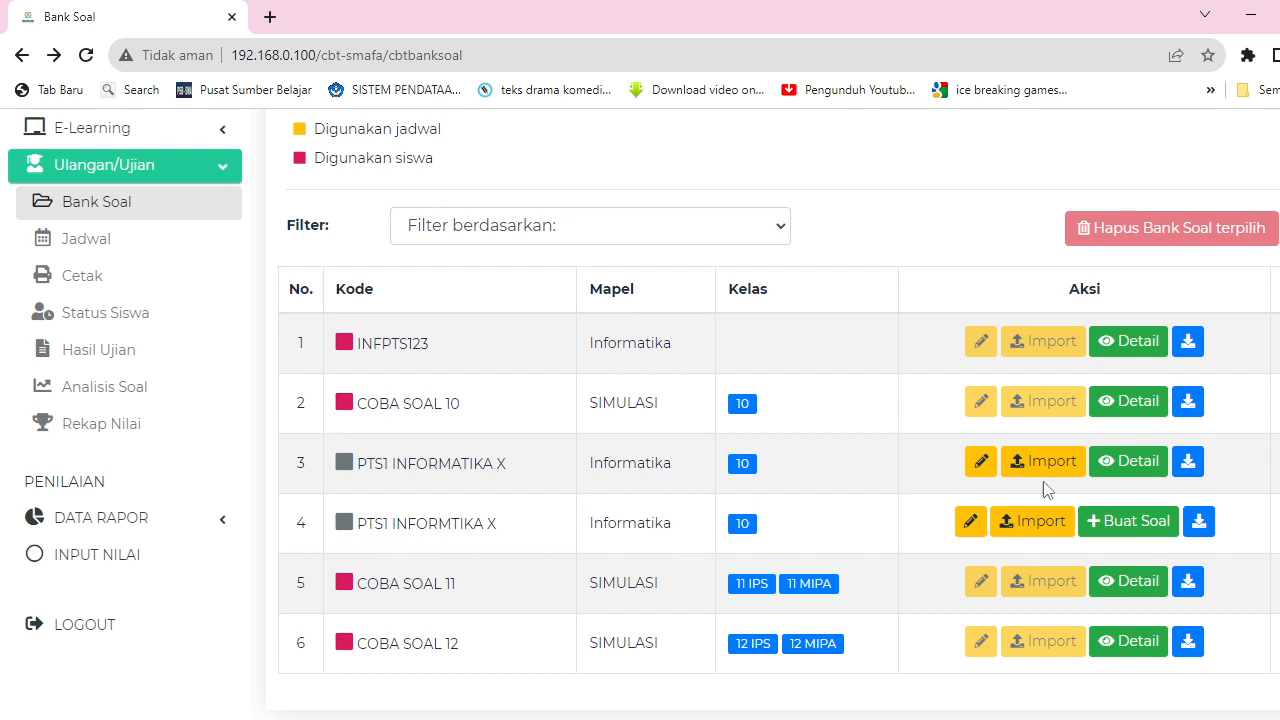
{"action": "scroll", "coordinate": [424, 580], "scroll_direction": "up", "scroll_amount": 1}
{"action": "scroll", "coordinate": [424, 580], "scroll_direction": "down", "scroll_amount": 1}
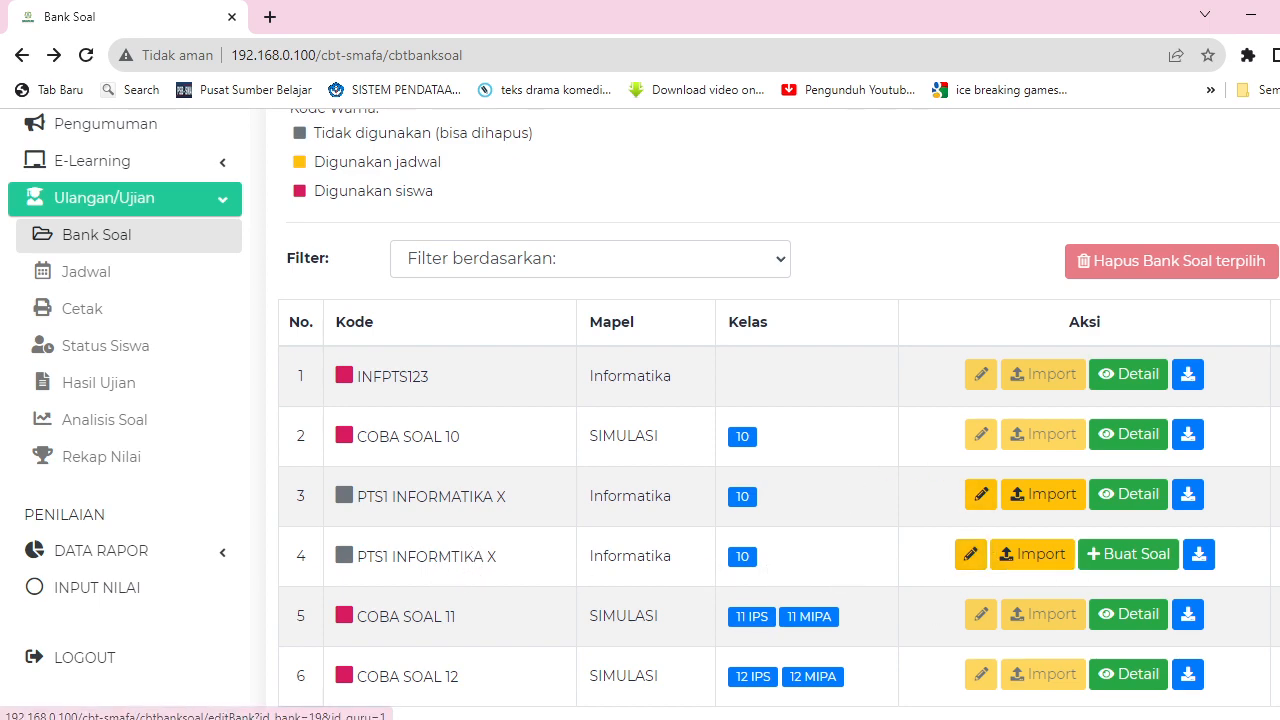
{"action": "scroll", "coordinate": [640, 414], "scroll_direction": "up", "scroll_amount": 2}
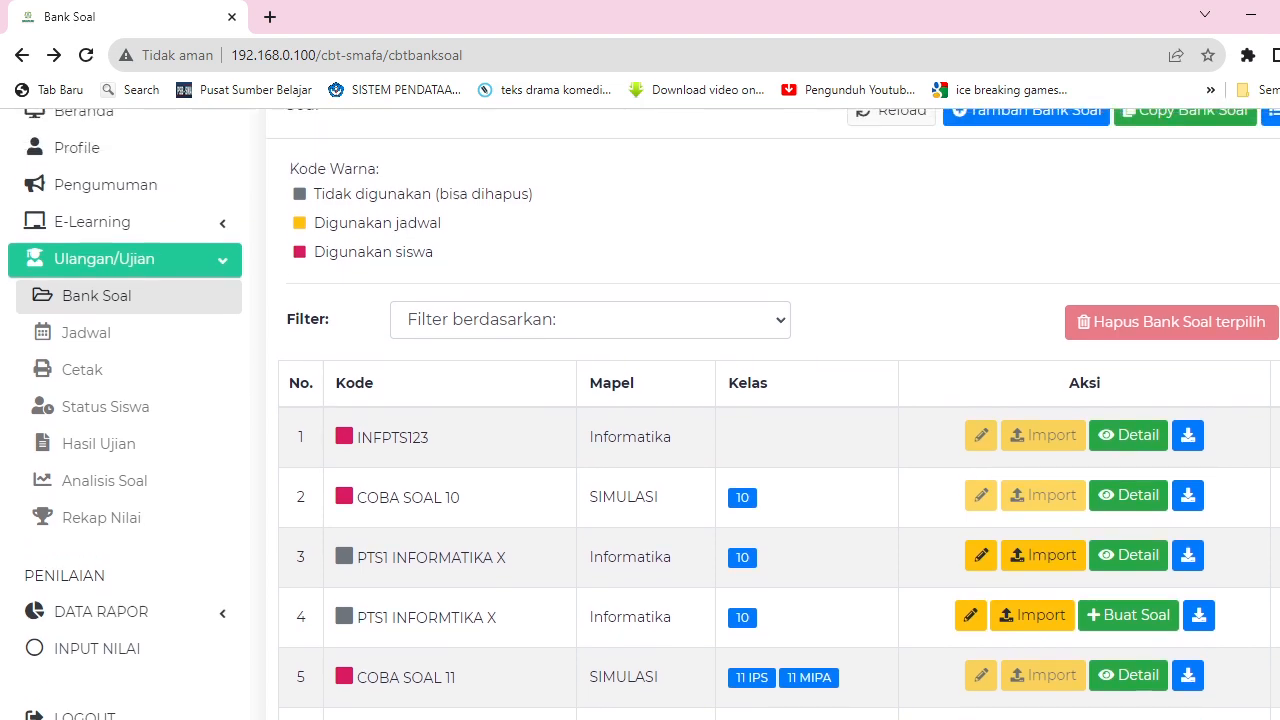
{"action": "scroll", "coordinate": [640, 414], "scroll_direction": "down", "scroll_amount": 1}
{"action": "scroll", "coordinate": [640, 414], "scroll_direction": "down", "scroll_amount": 1}
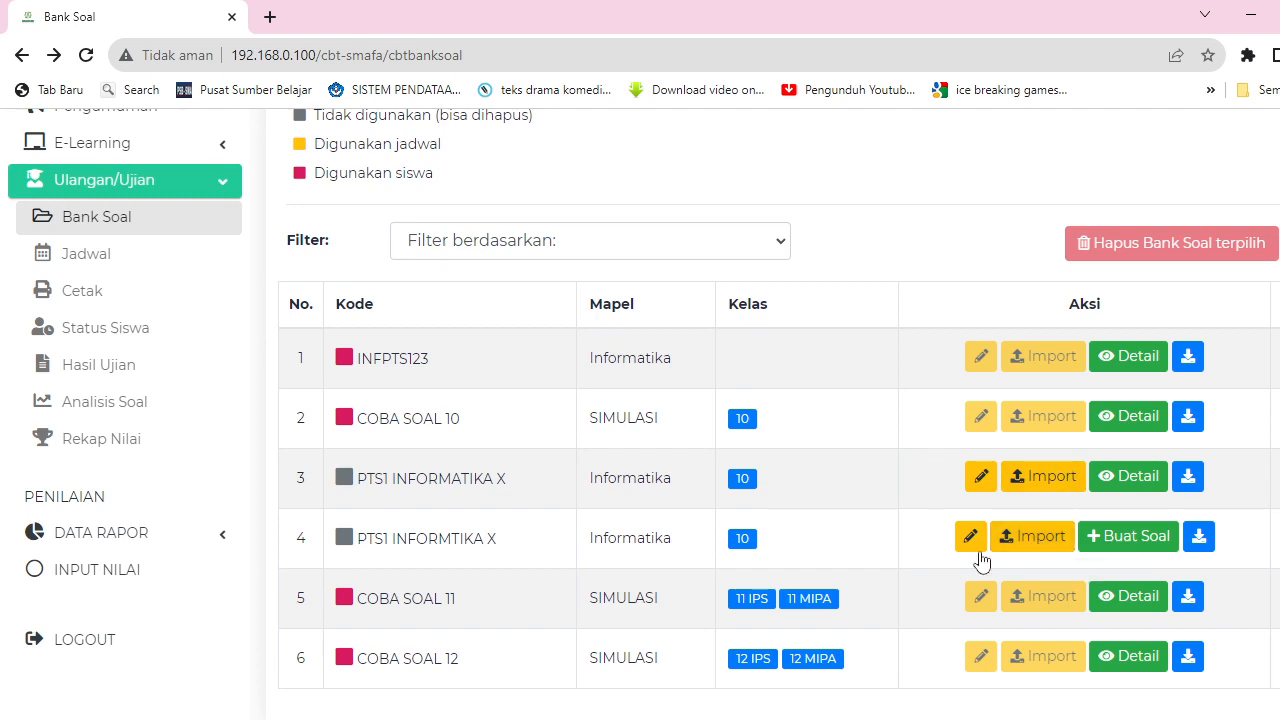
{"action": "left_click", "coordinate": [1026, 541]}
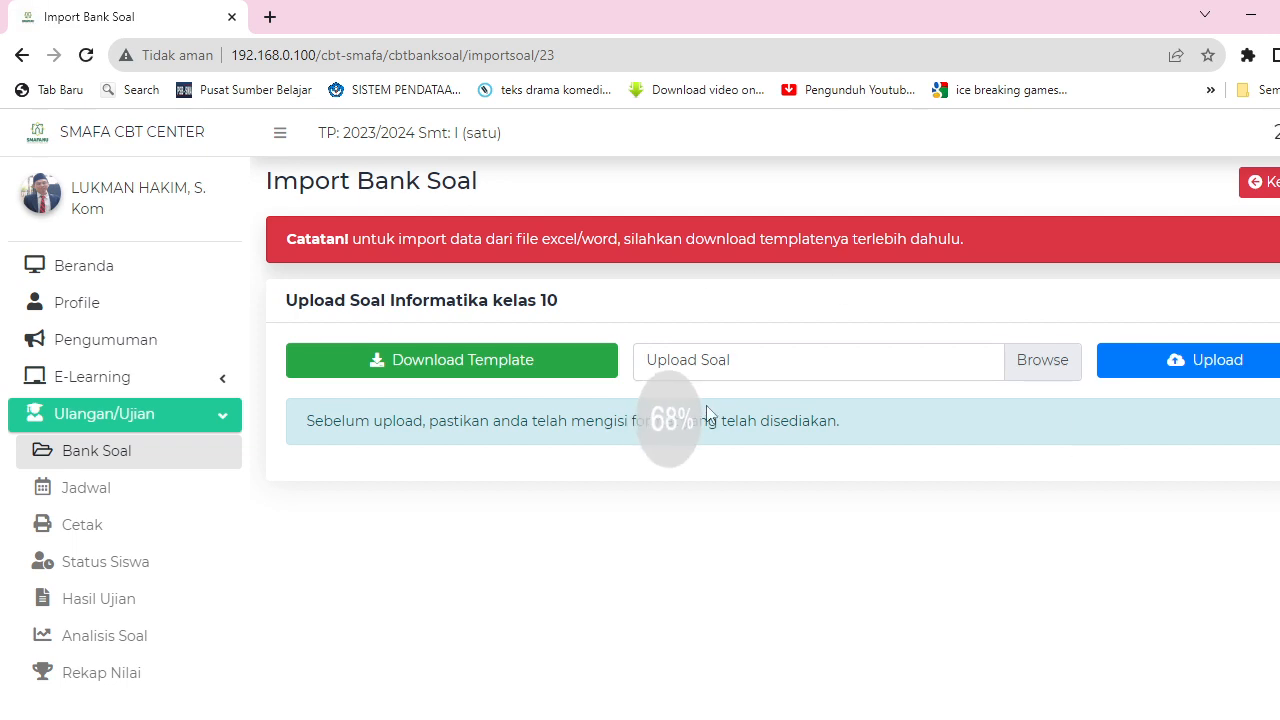
{"action": "left_click", "coordinate": [1260, 188]}
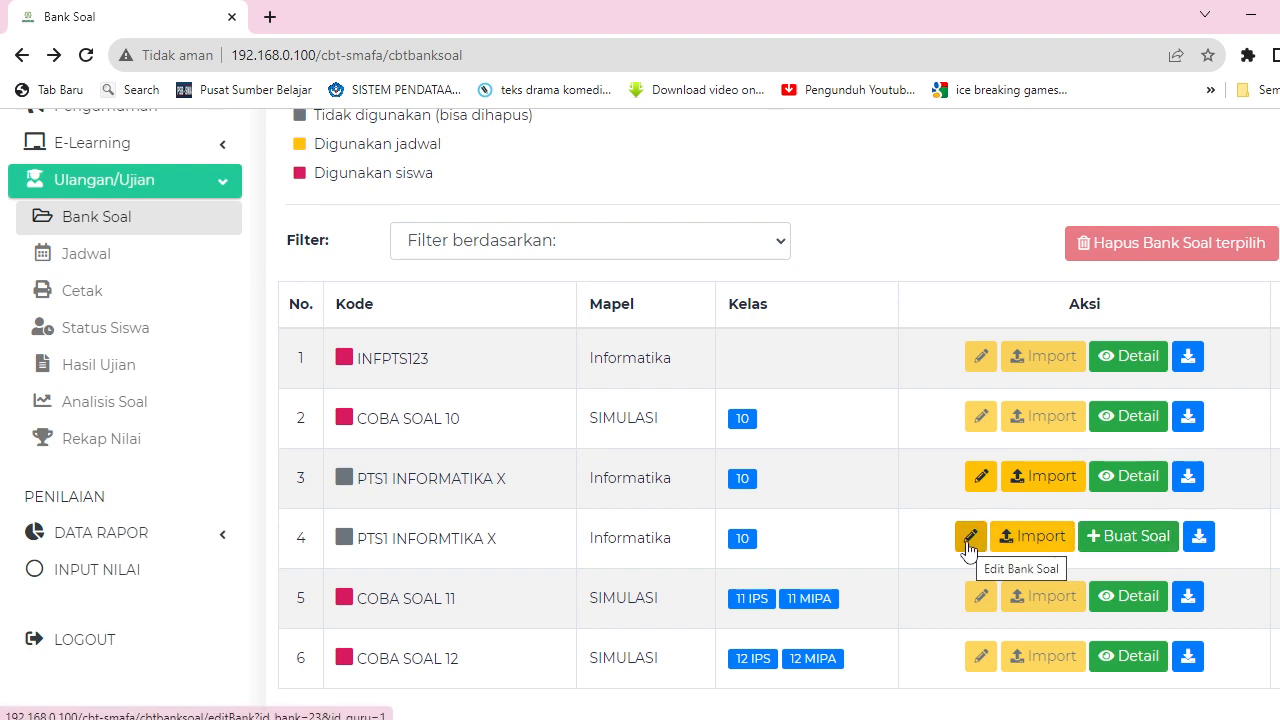
Open the PTS1 INFORMTIKA X bank for editing, check its settings and save it as is.
{"action": "left_click", "coordinate": [967, 543]}
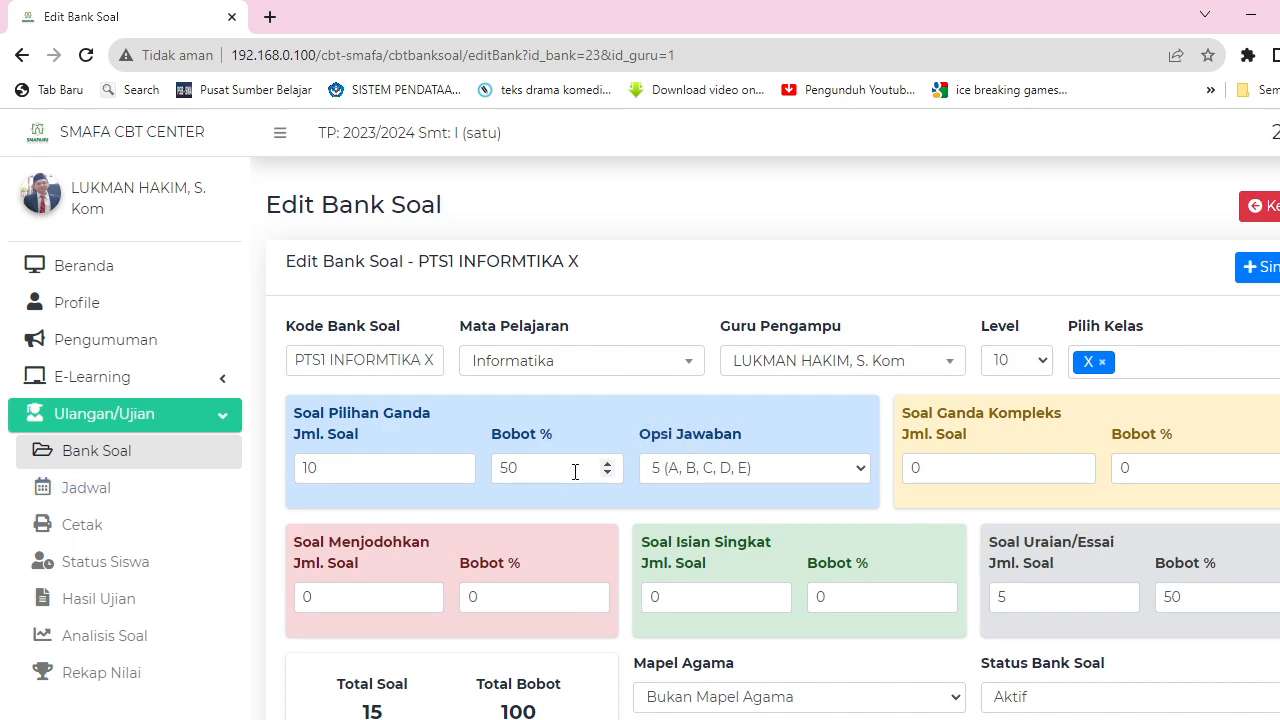
{"action": "left_click", "coordinate": [1264, 284]}
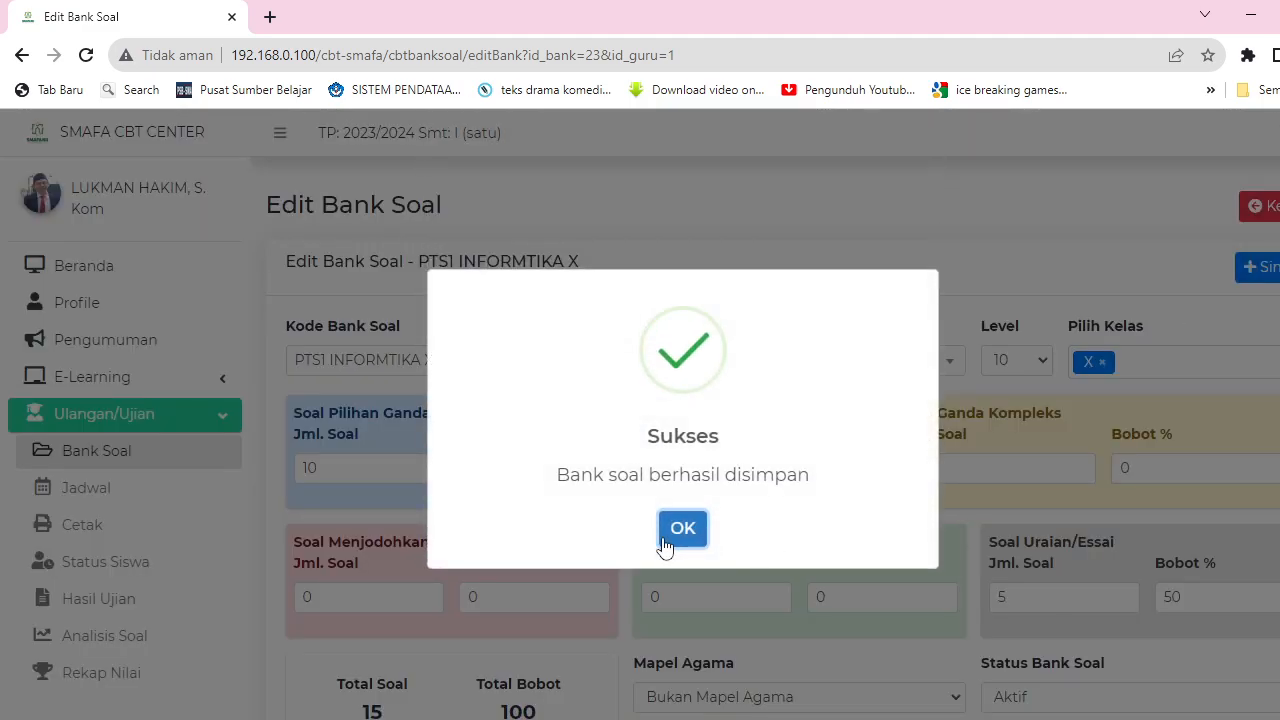
{"action": "left_click", "coordinate": [665, 538]}
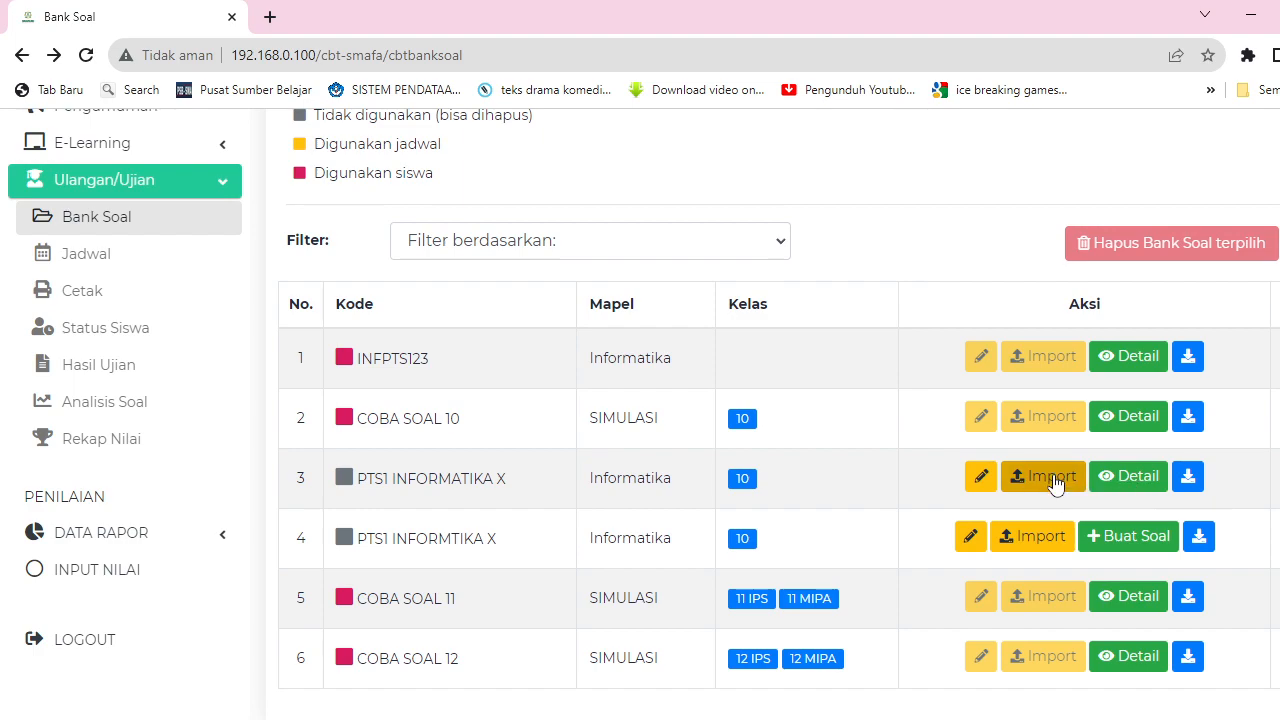
Download the question import template for the PTS1 INFORMTIKA X bank into Downloads as Soal Informatika PTS1 INFORMTIKA X.docx.
{"action": "left_click", "coordinate": [1055, 483]}
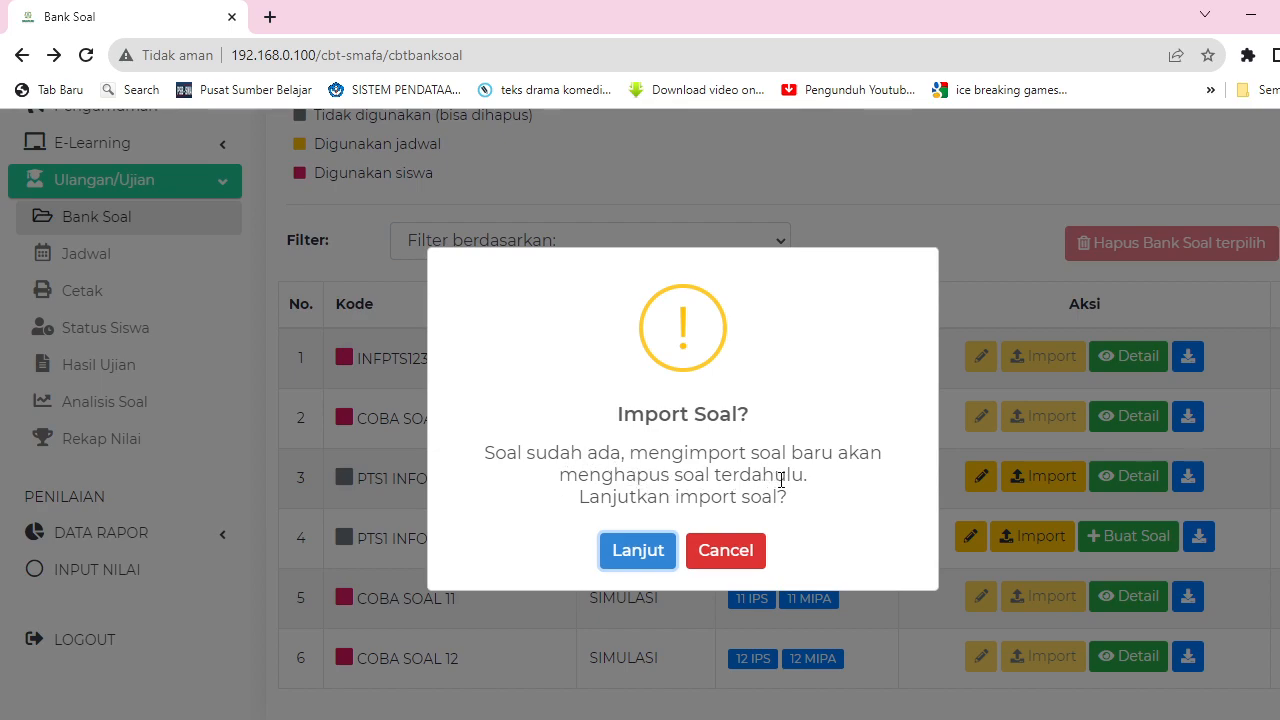
{"action": "left_click", "coordinate": [728, 551]}
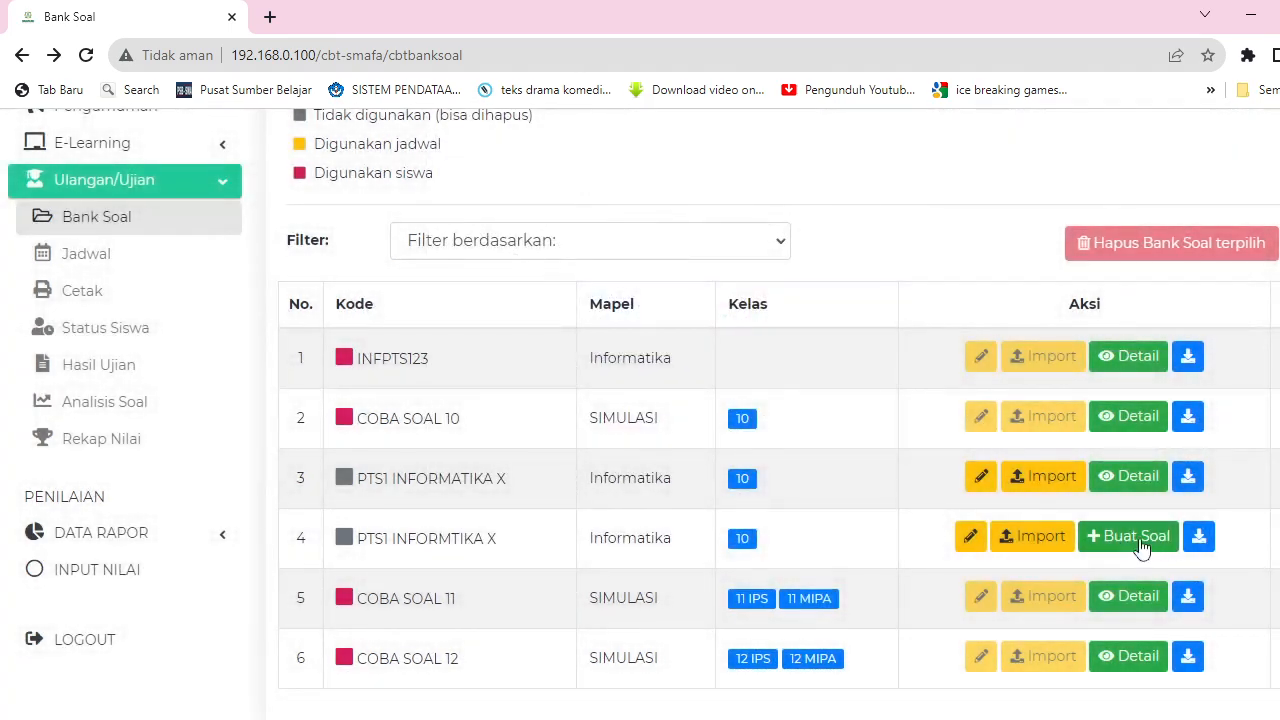
{"action": "left_click", "coordinate": [1047, 537]}
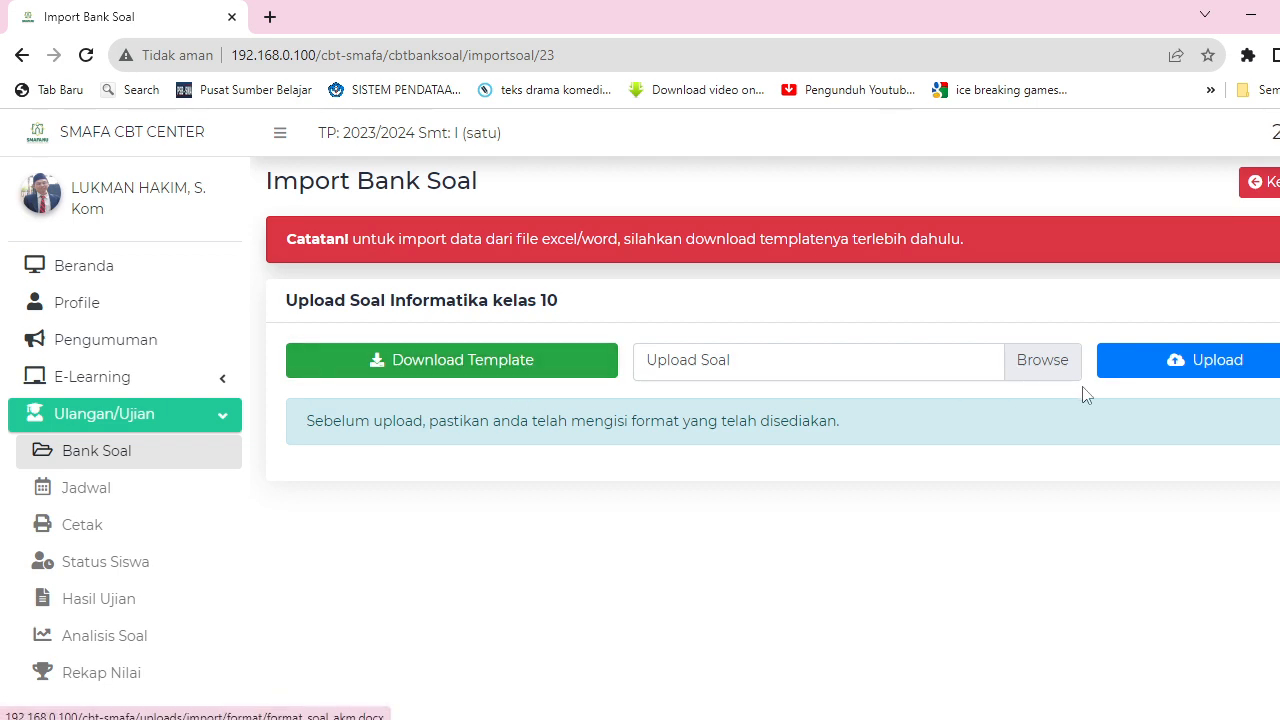
{"action": "left_click", "coordinate": [531, 372]}
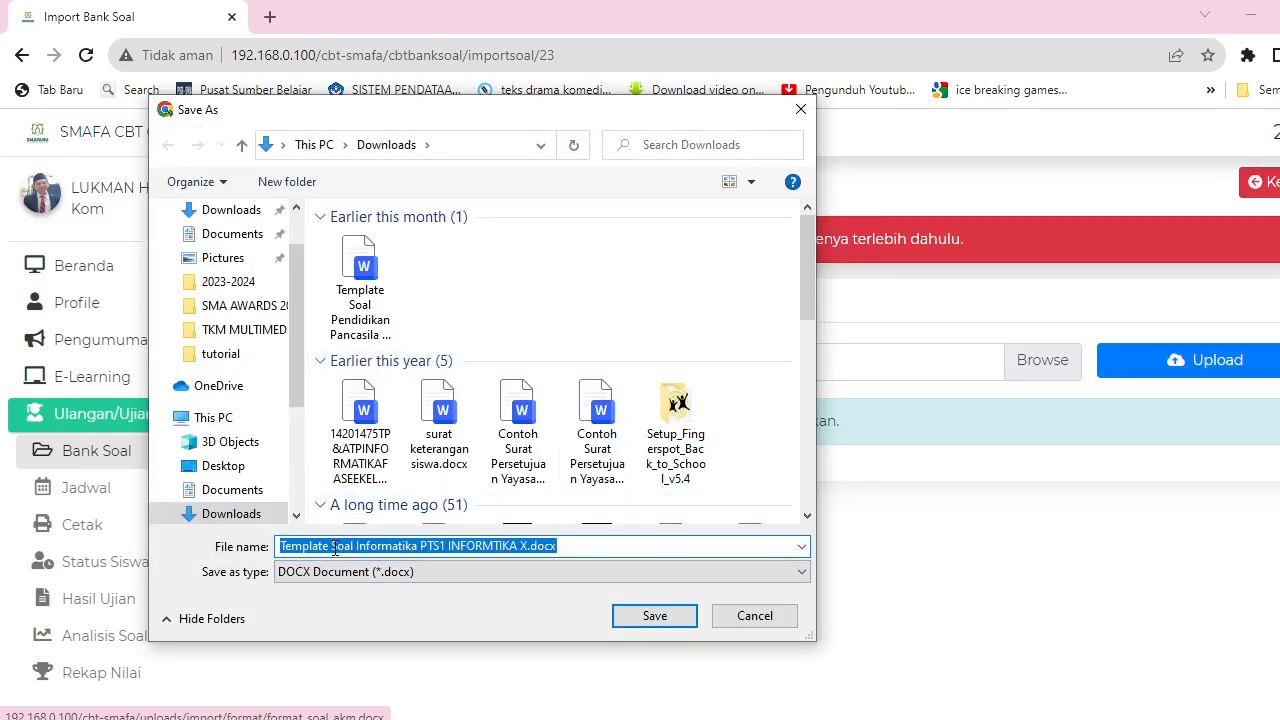
{"action": "left_click_drag", "start_coordinate": [334, 548], "coordinate": [299, 549]}
{"action": "key", "text": "BackSpace"}
{"action": "key", "text": "BackSpace"}
{"action": "key", "text": "BackSpace"}
{"action": "key", "text": "BackSpace"}
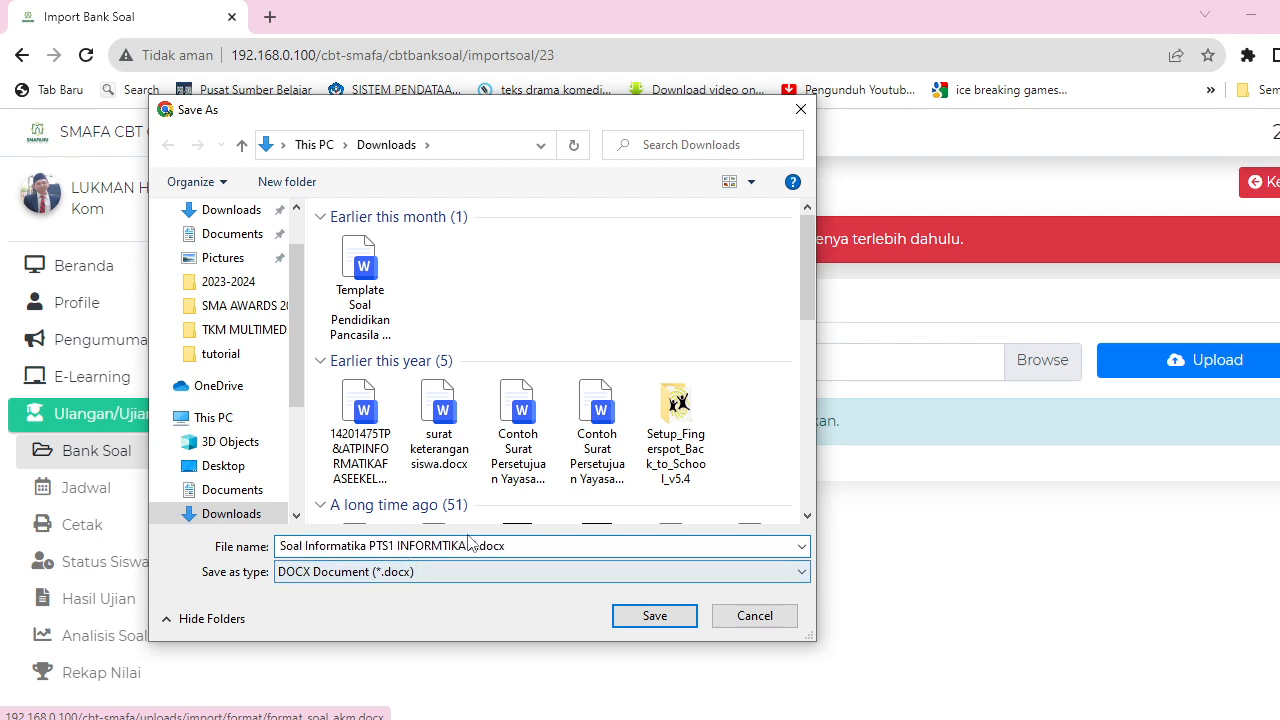
{"action": "left_click", "coordinate": [656, 616]}
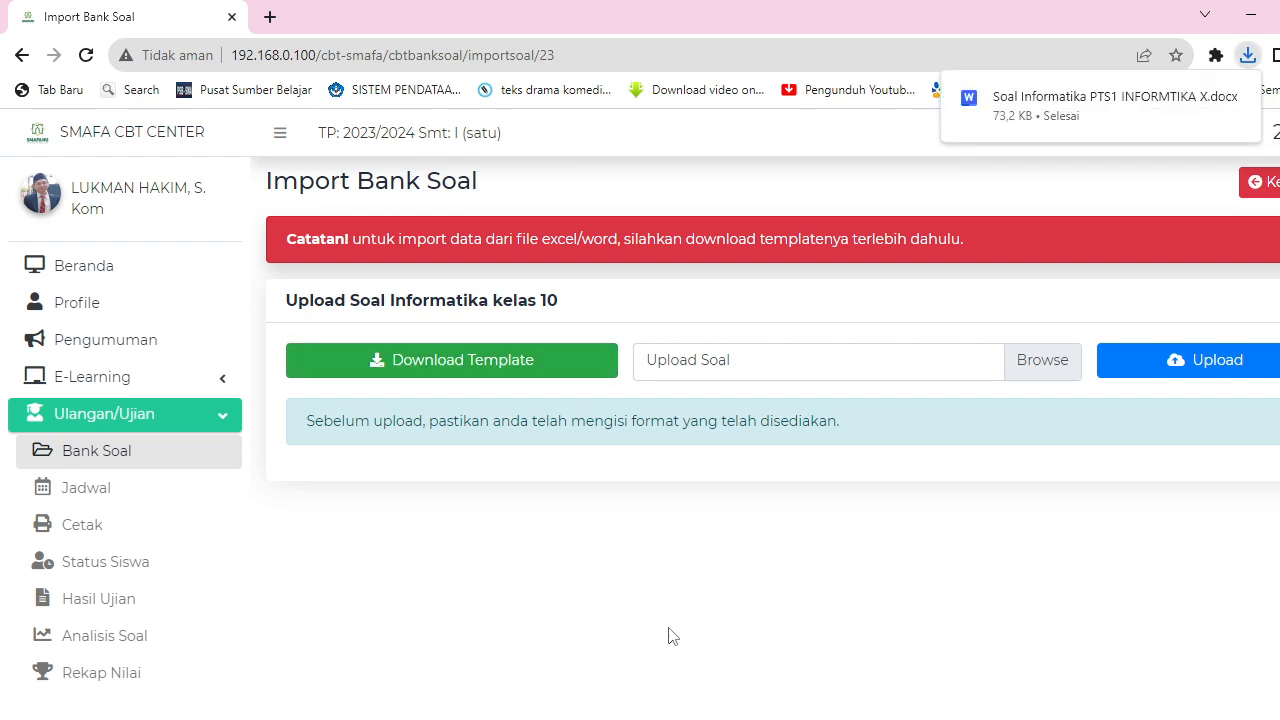
Open the downloaded template in WPS Writer and examine its filling instructions, question types and multiple-choice table columns.
{"action": "left_click", "coordinate": [1089, 98]}
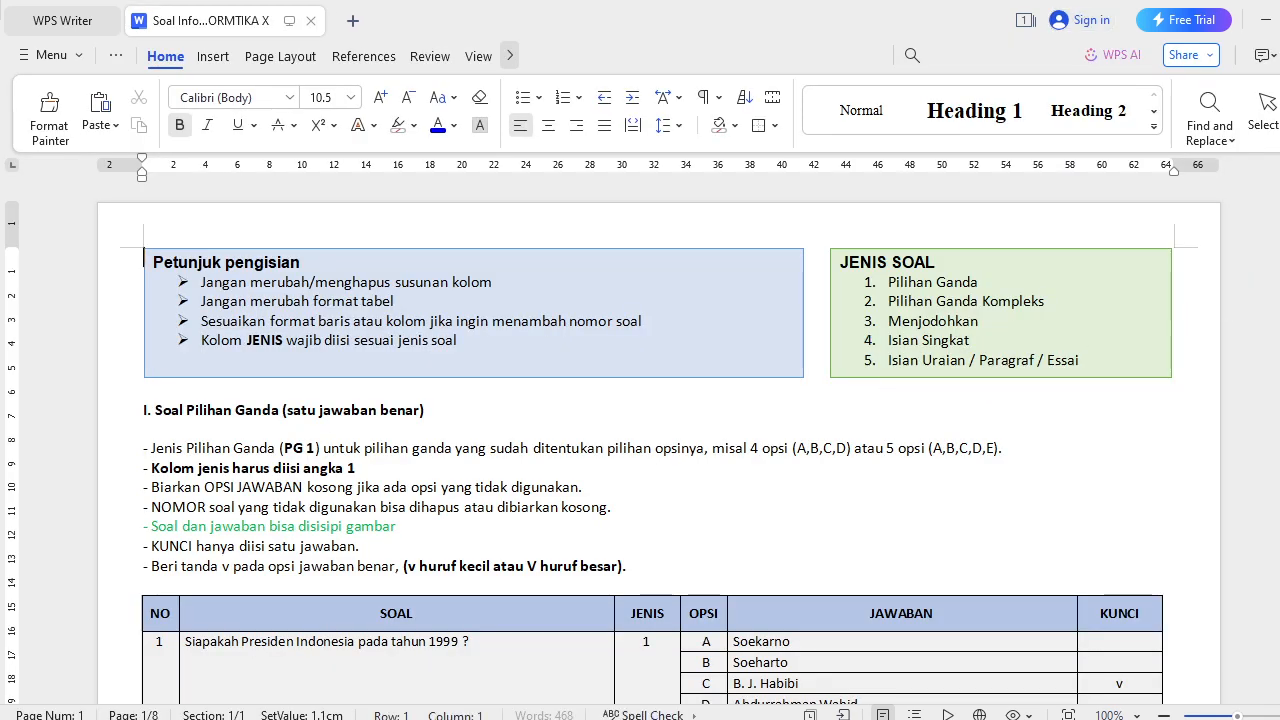
{"action": "left_click_drag", "start_coordinate": [1279, 302], "coordinate": [1279, 311]}
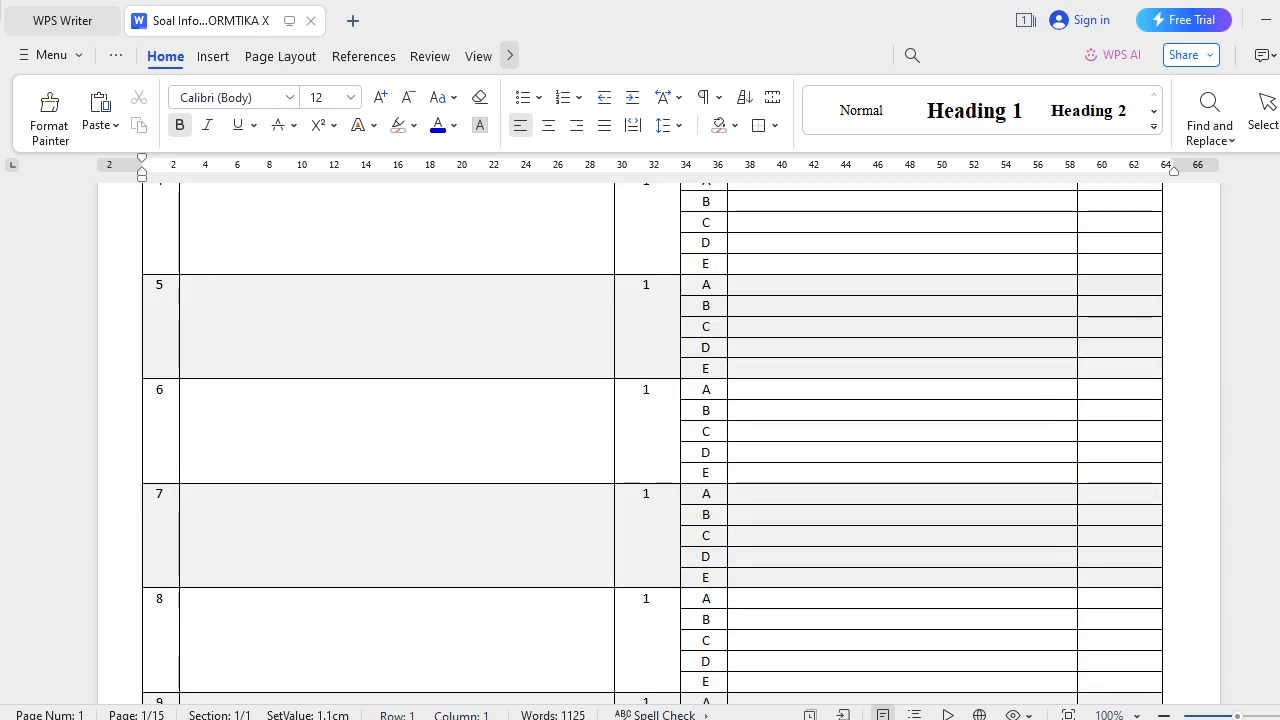
{"action": "scroll", "coordinate": [1127, 420], "scroll_direction": "up", "scroll_amount": 10}
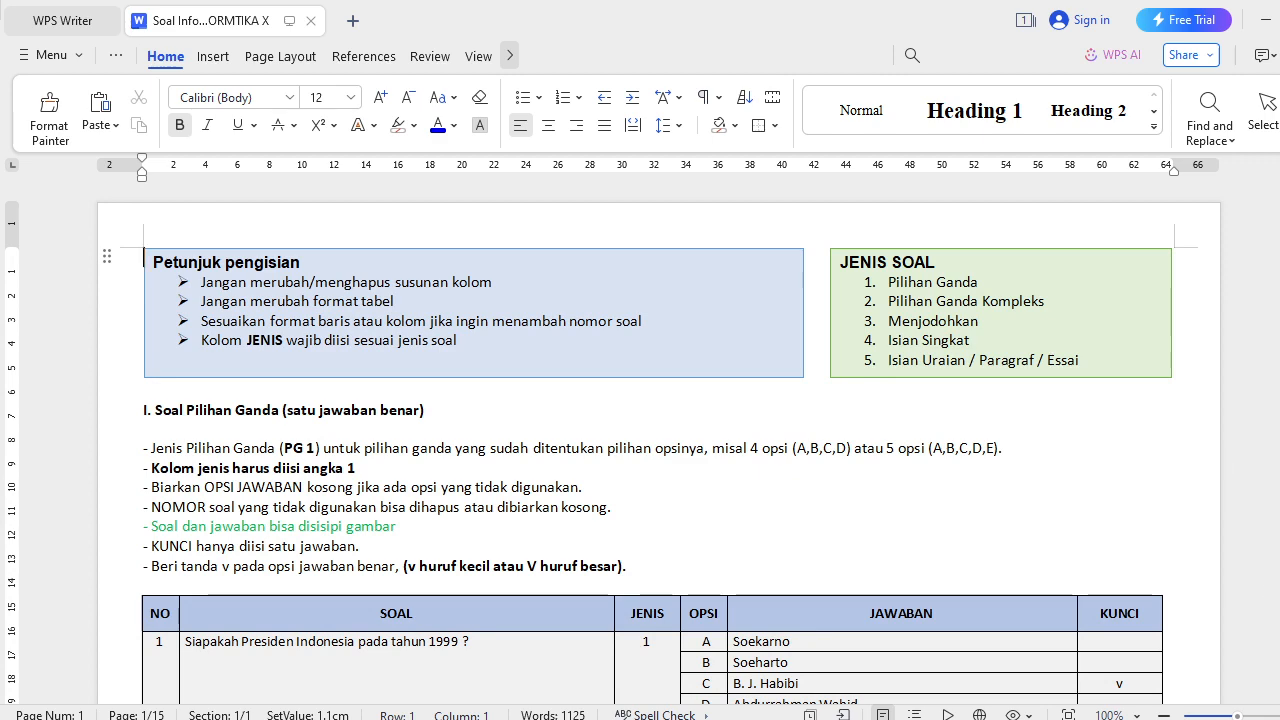
{"action": "scroll", "coordinate": [217, 413], "scroll_direction": "down", "scroll_amount": 4}
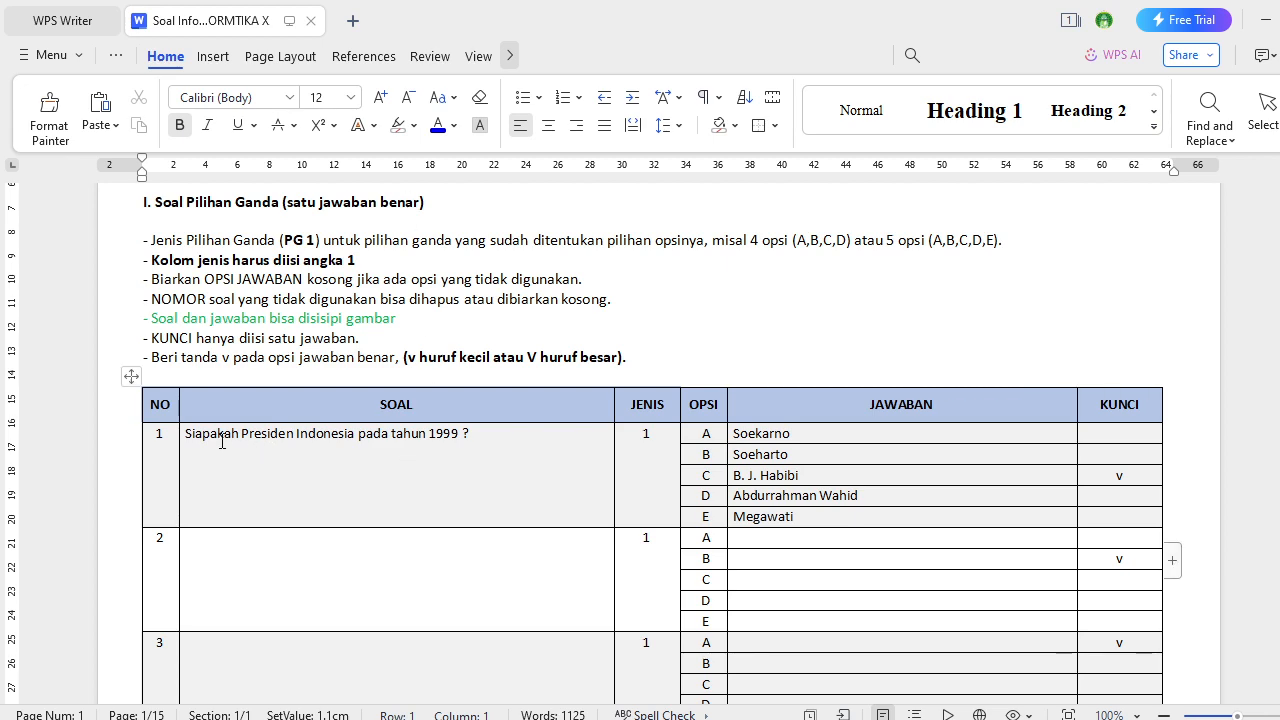
{"action": "left_click", "coordinate": [166, 437]}
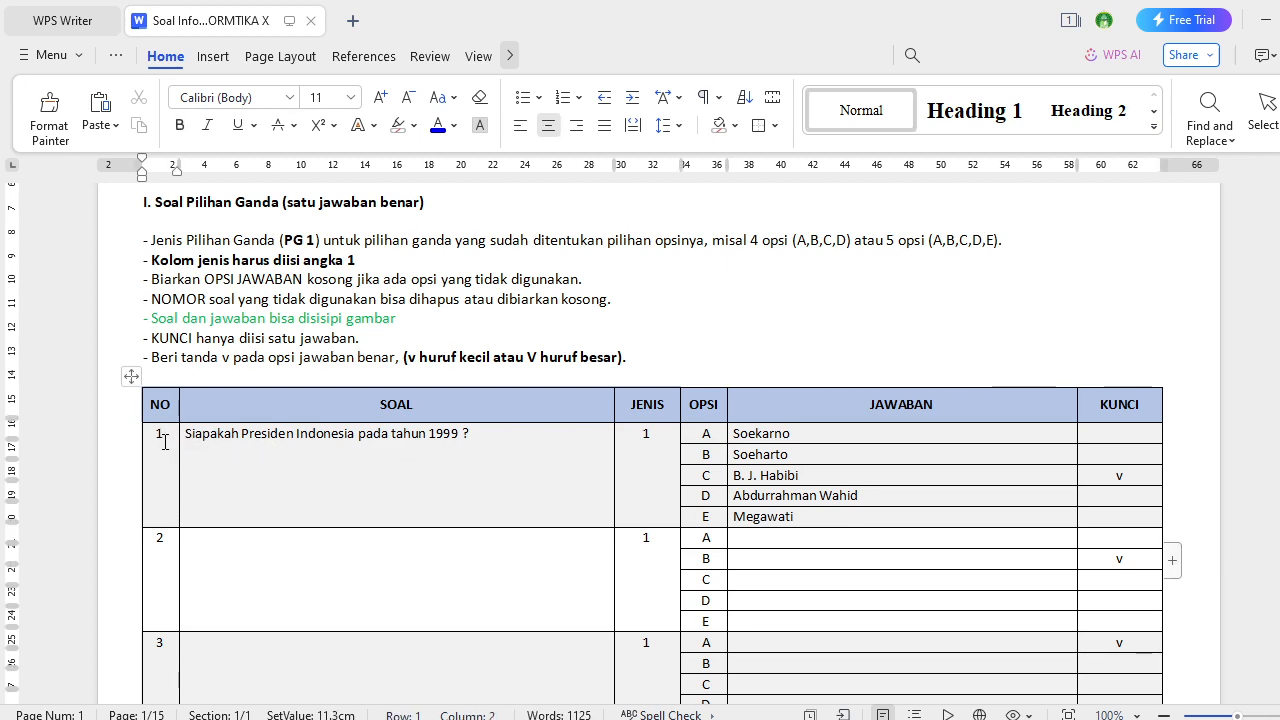
{"action": "left_click", "coordinate": [301, 455]}
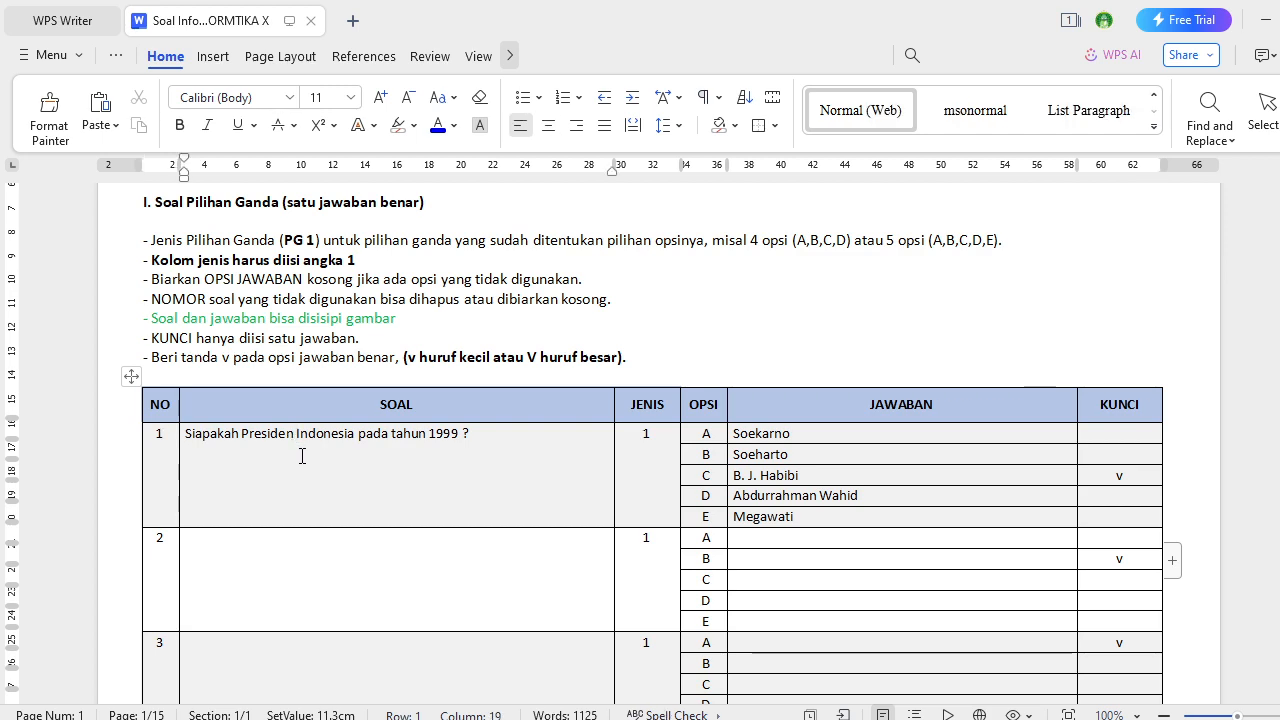
{"action": "left_click", "coordinate": [658, 465]}
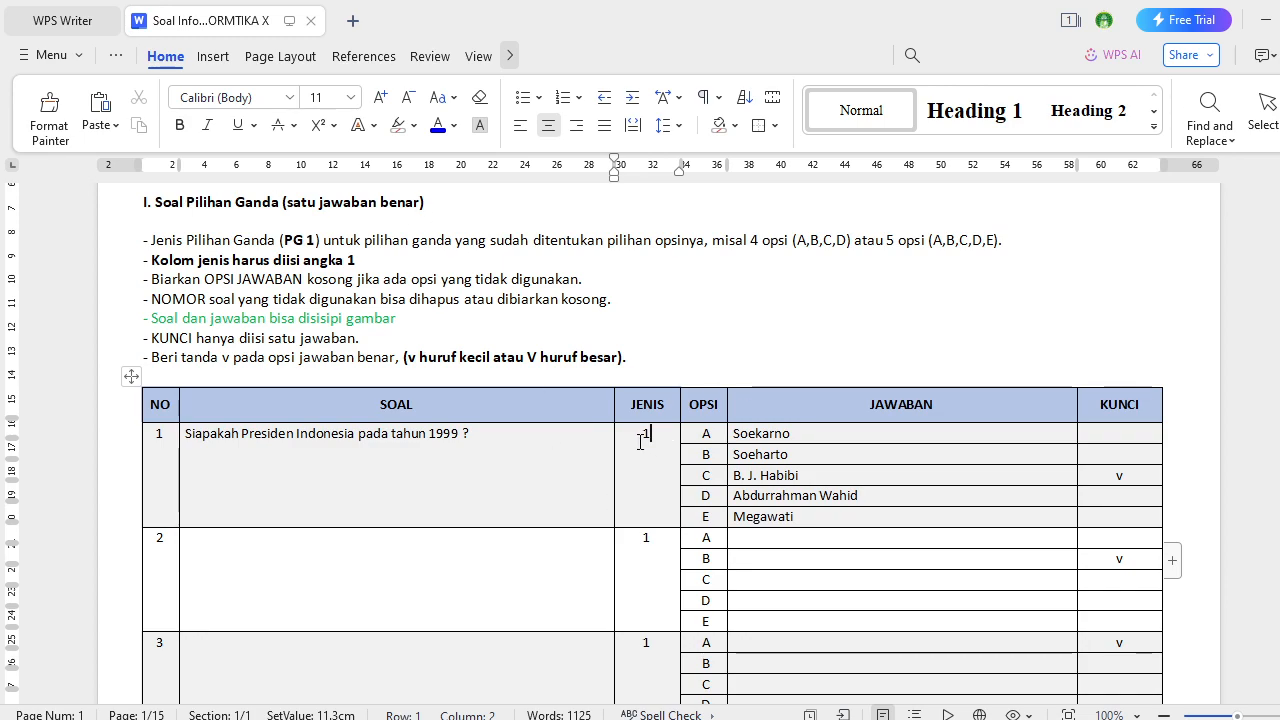
{"action": "scroll", "coordinate": [640, 442], "scroll_direction": "down", "scroll_amount": 20}
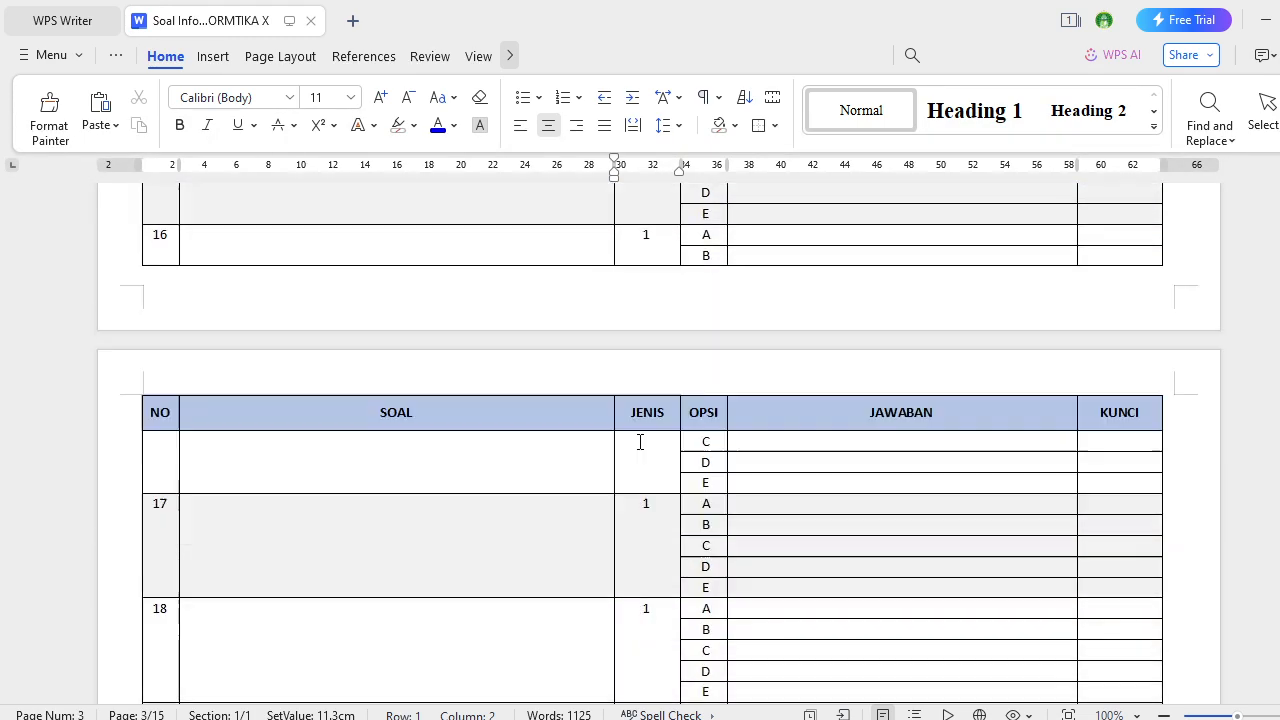
{"action": "scroll", "coordinate": [640, 442], "scroll_direction": "down", "scroll_amount": 15}
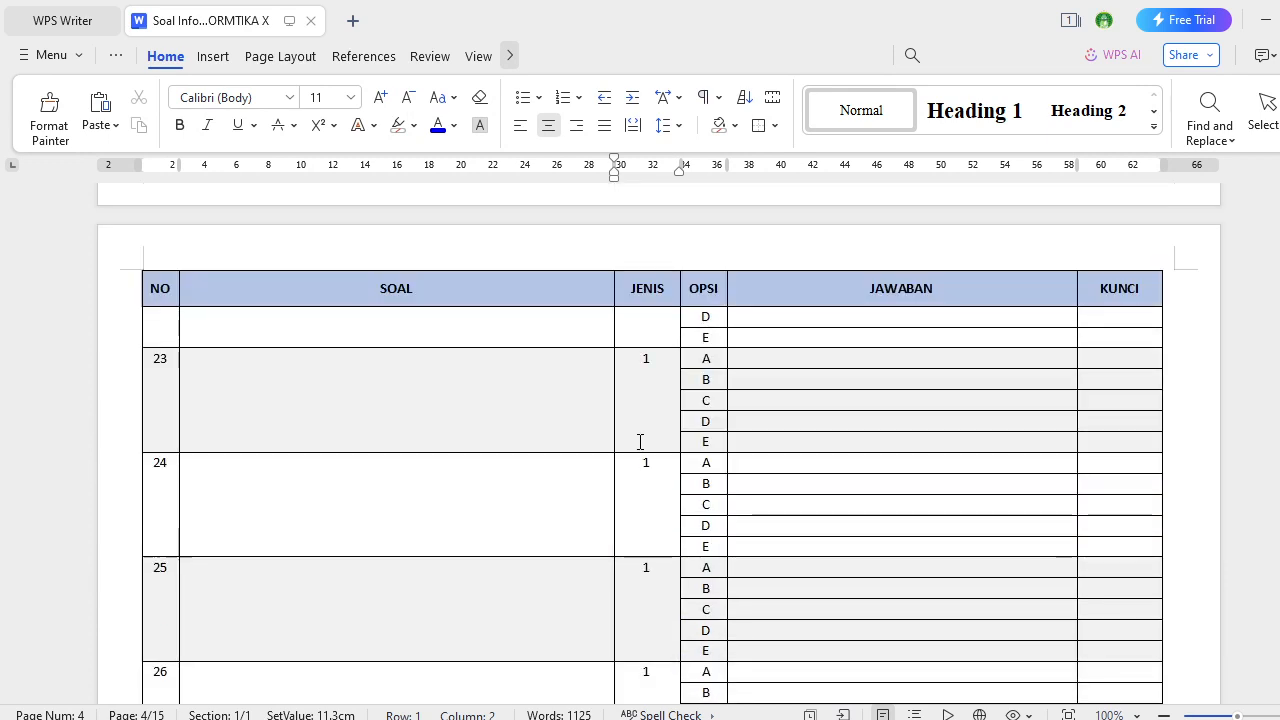
{"action": "left_click_drag", "start_coordinate": [1279, 302], "coordinate": [1279, 200]}
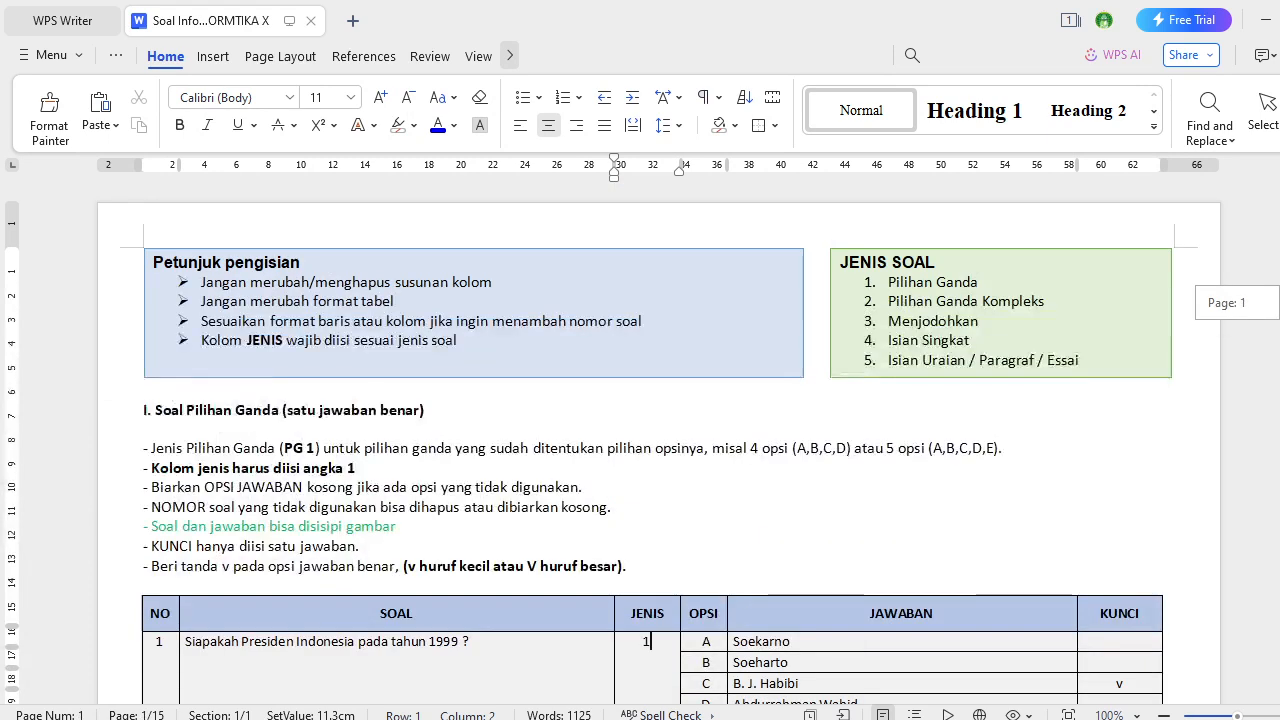
{"action": "scroll", "coordinate": [176, 552], "scroll_direction": "down", "scroll_amount": 3}
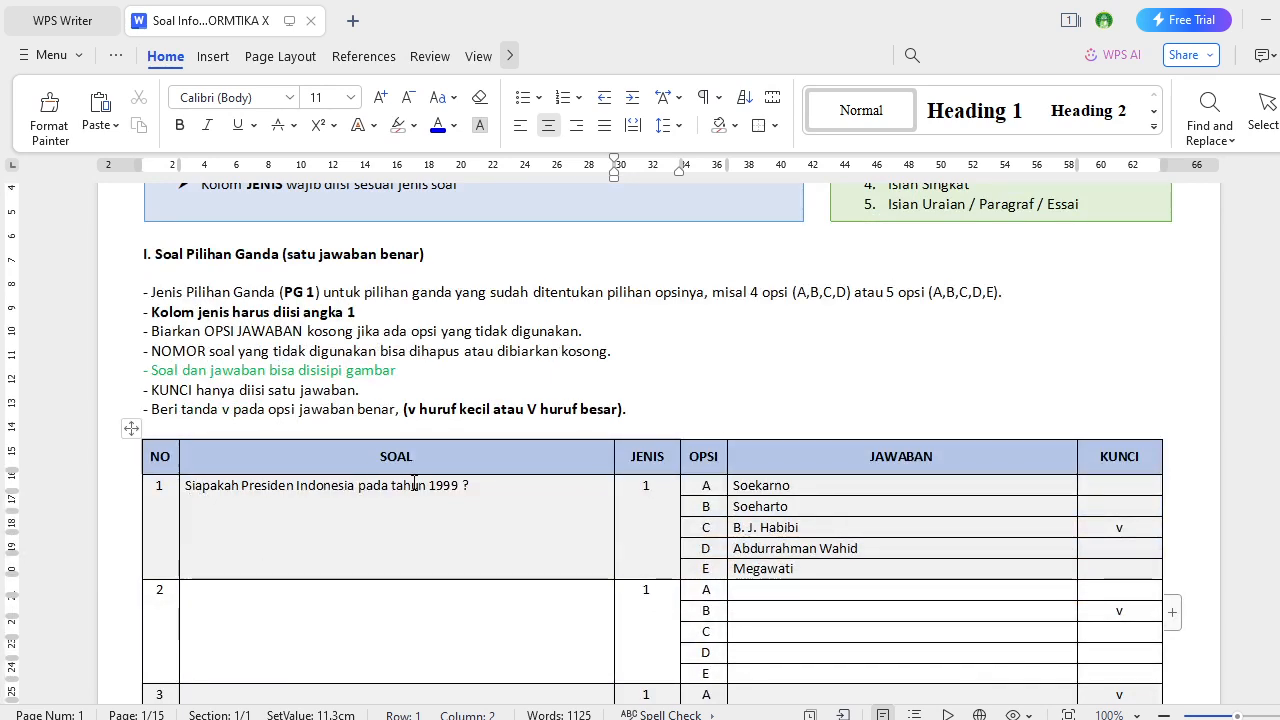
Replace the sample text of multiple-choice question 1 with "Apa saja jenis alat input?".
{"action": "left_click_drag", "start_coordinate": [478, 485], "coordinate": [178, 487]}
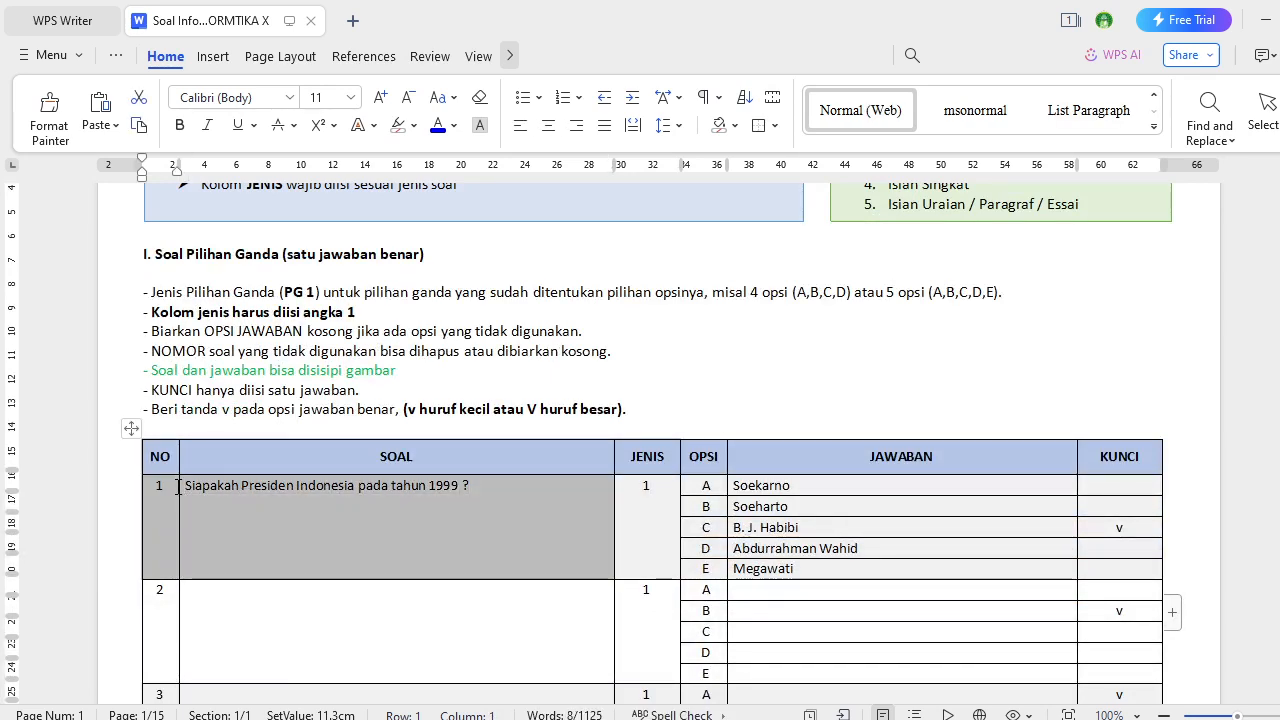
{"action": "left_click_drag", "start_coordinate": [484, 487], "coordinate": [184, 487]}
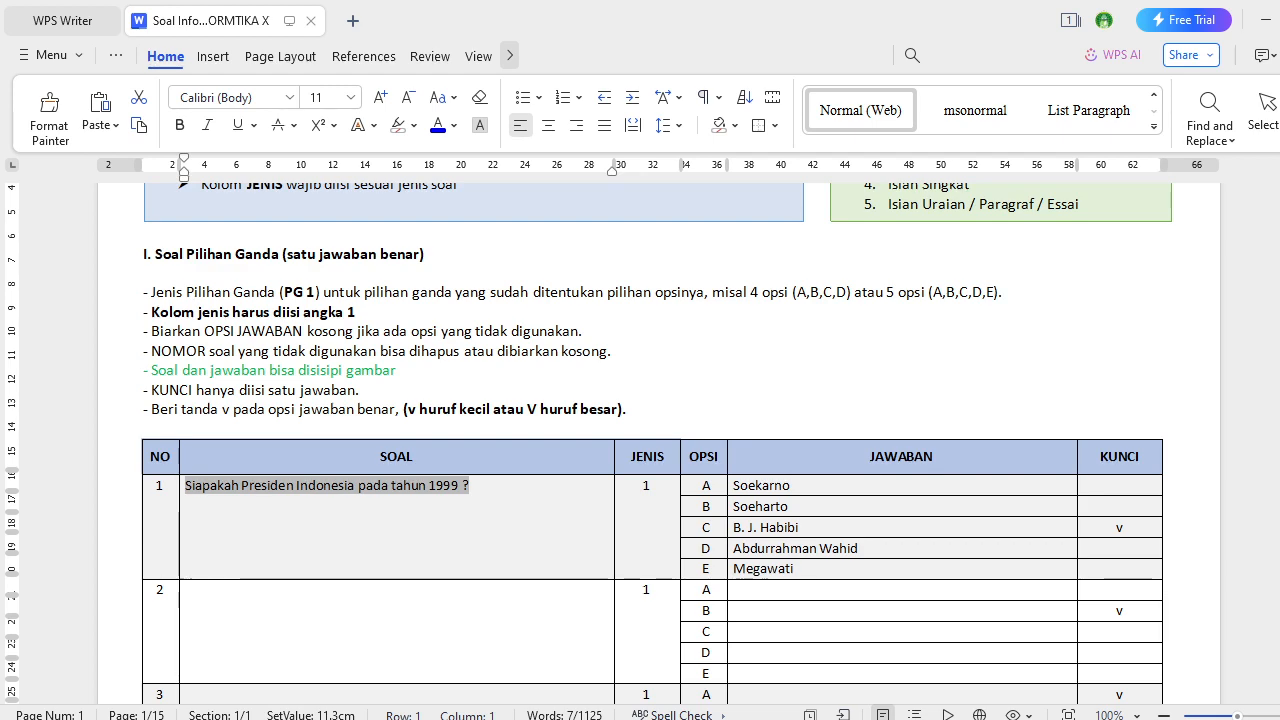
{"action": "type", "text": "Apa saja"}
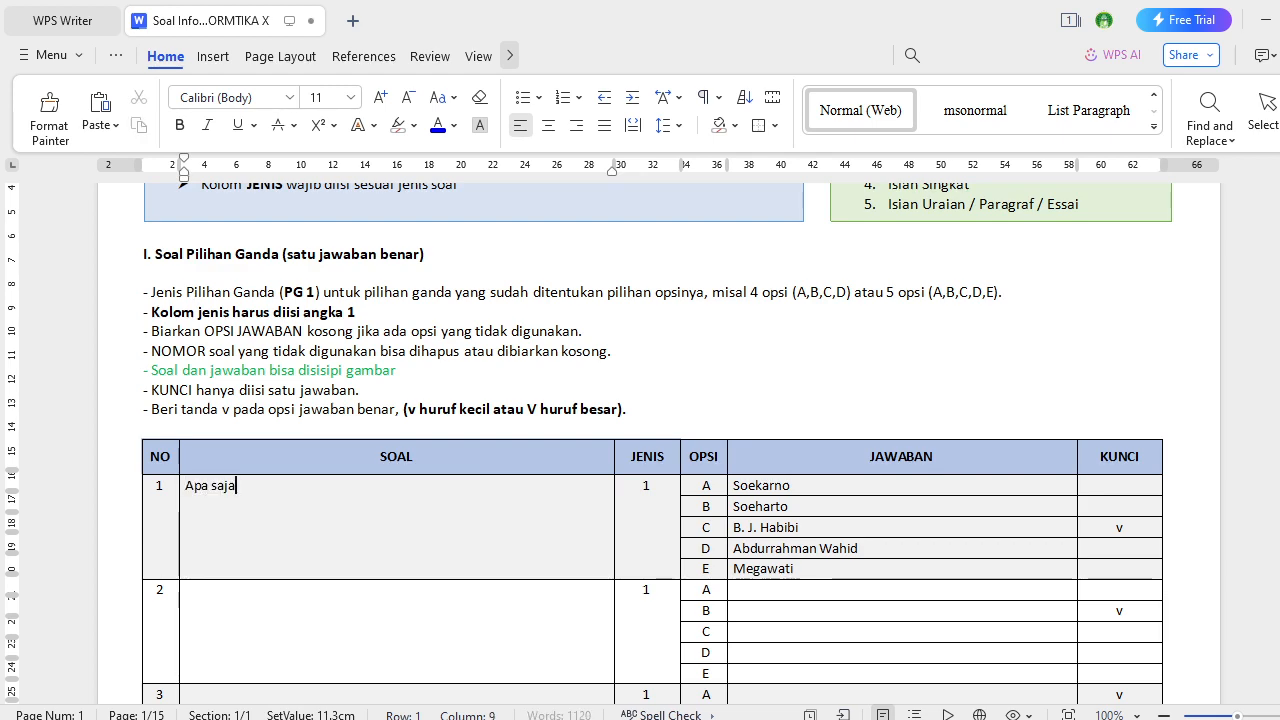
{"action": "type", "text": " s"}
{"action": "type", "text": "e"}
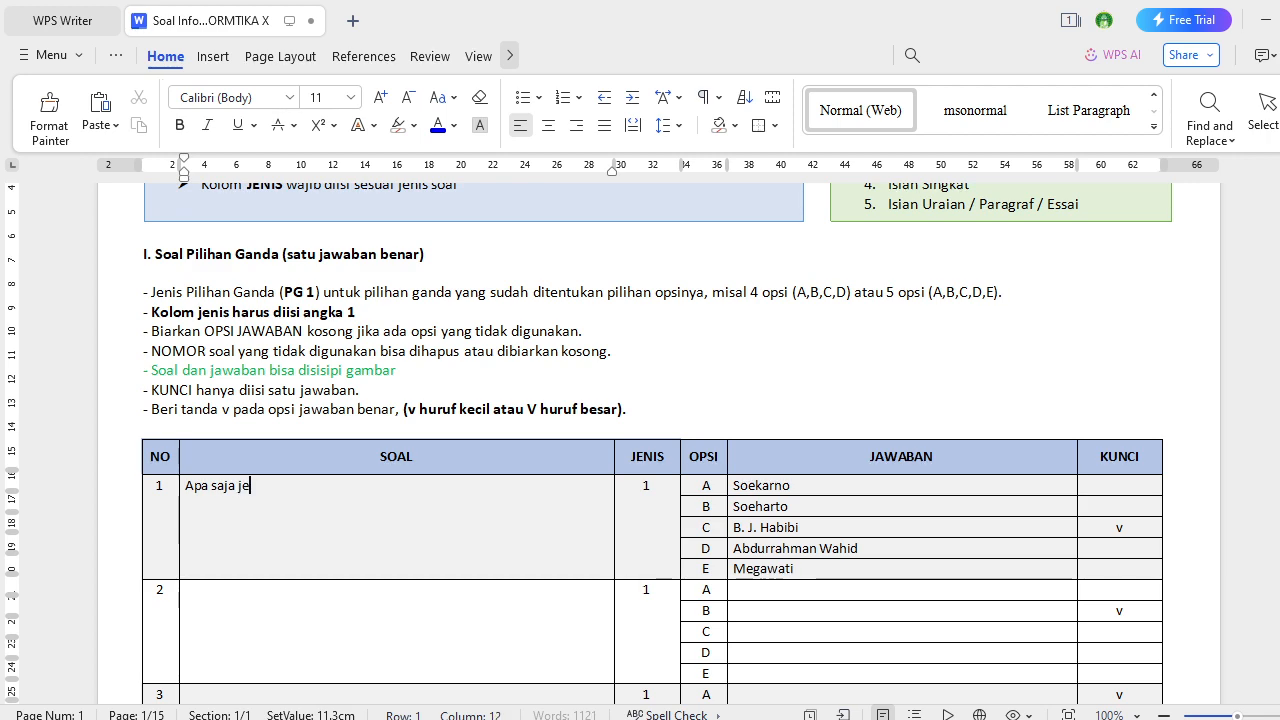
{"action": "type", "text": "nis"}
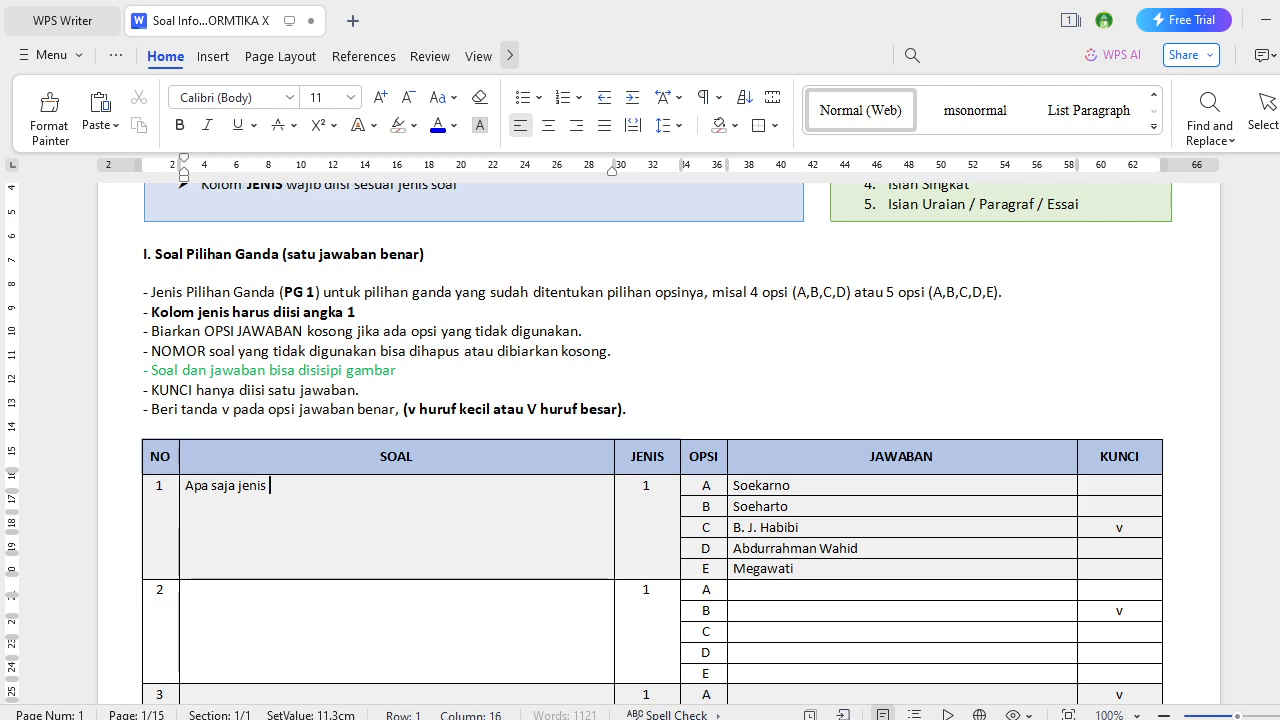
{"action": "type", "text": "al"}
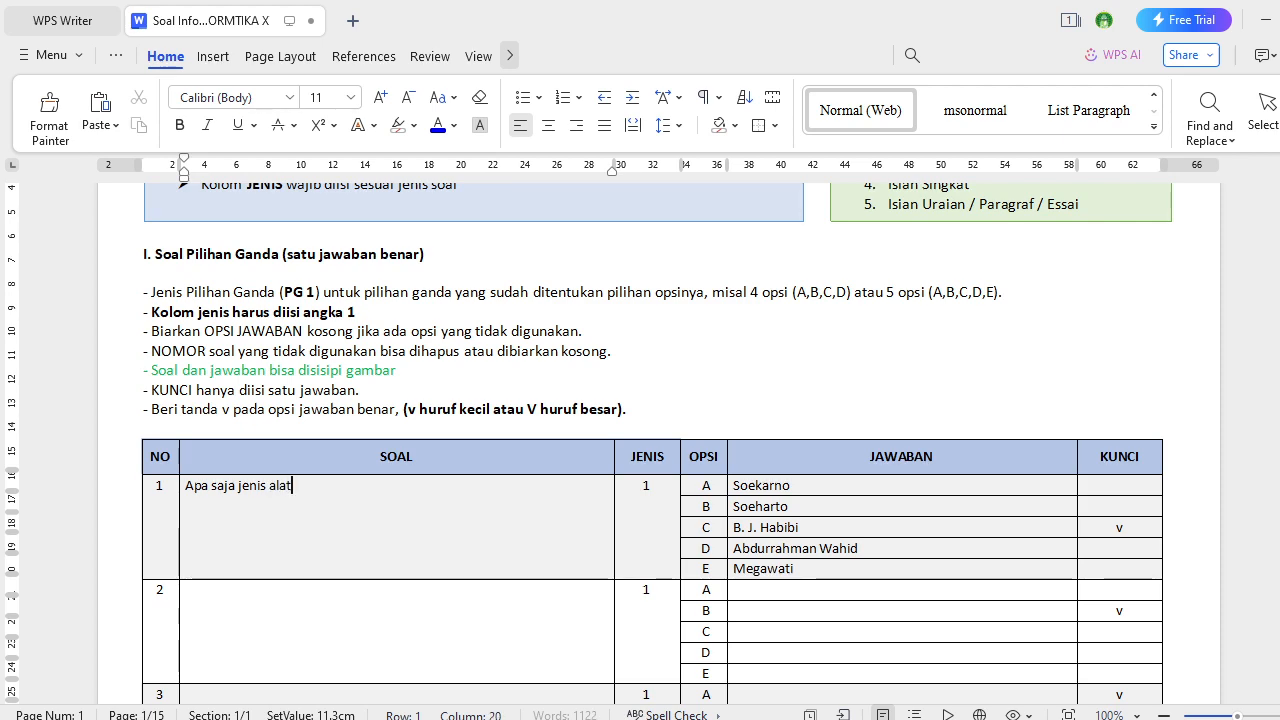
{"action": "type", "text": "at i"}
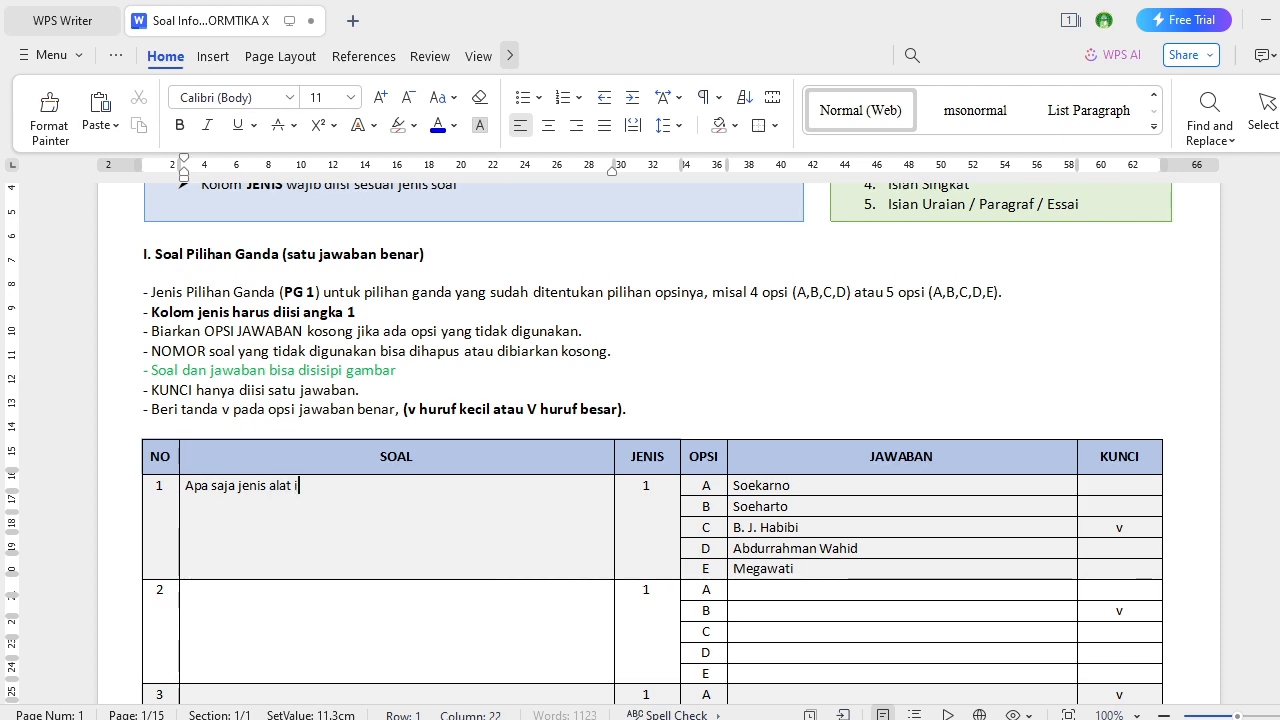
{"action": "type", "text": "nput?"}
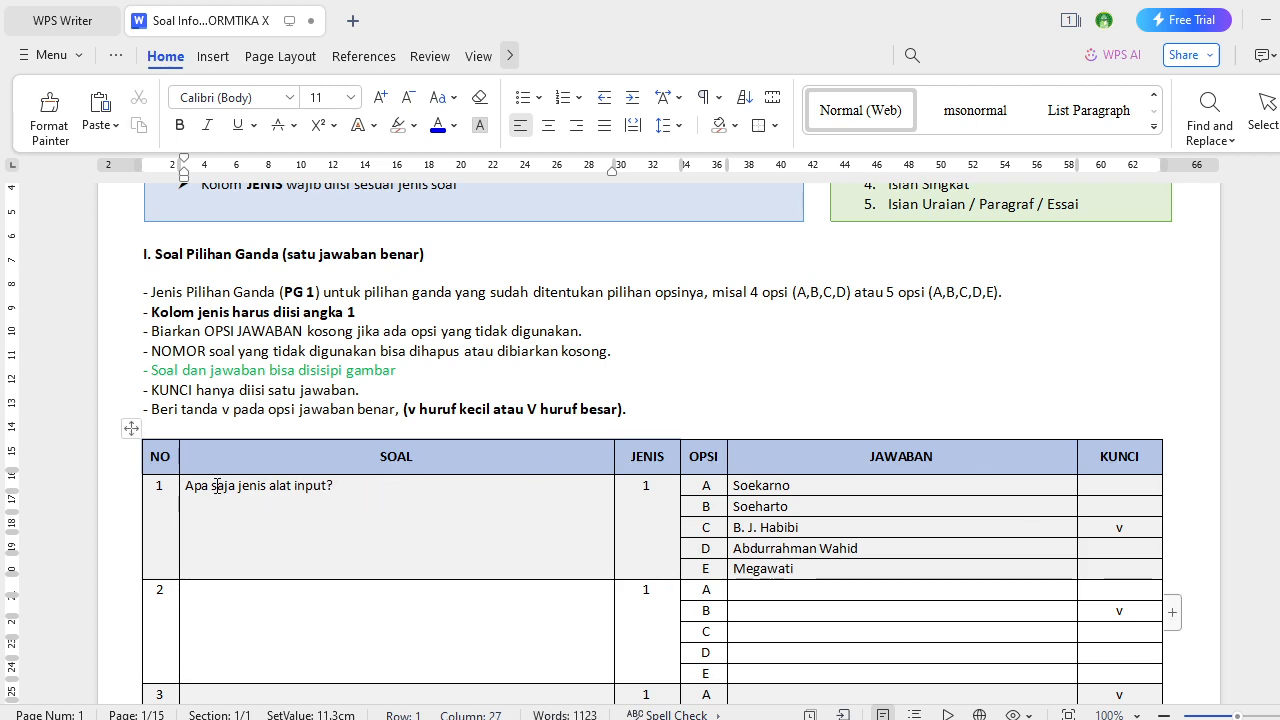
Reword multiple-choice question 1 to read "Yang termasuk jenis alat input adalah".
{"action": "left_click_drag", "start_coordinate": [238, 487], "coordinate": [187, 488]}
{"action": "type", "text": "Yang "}
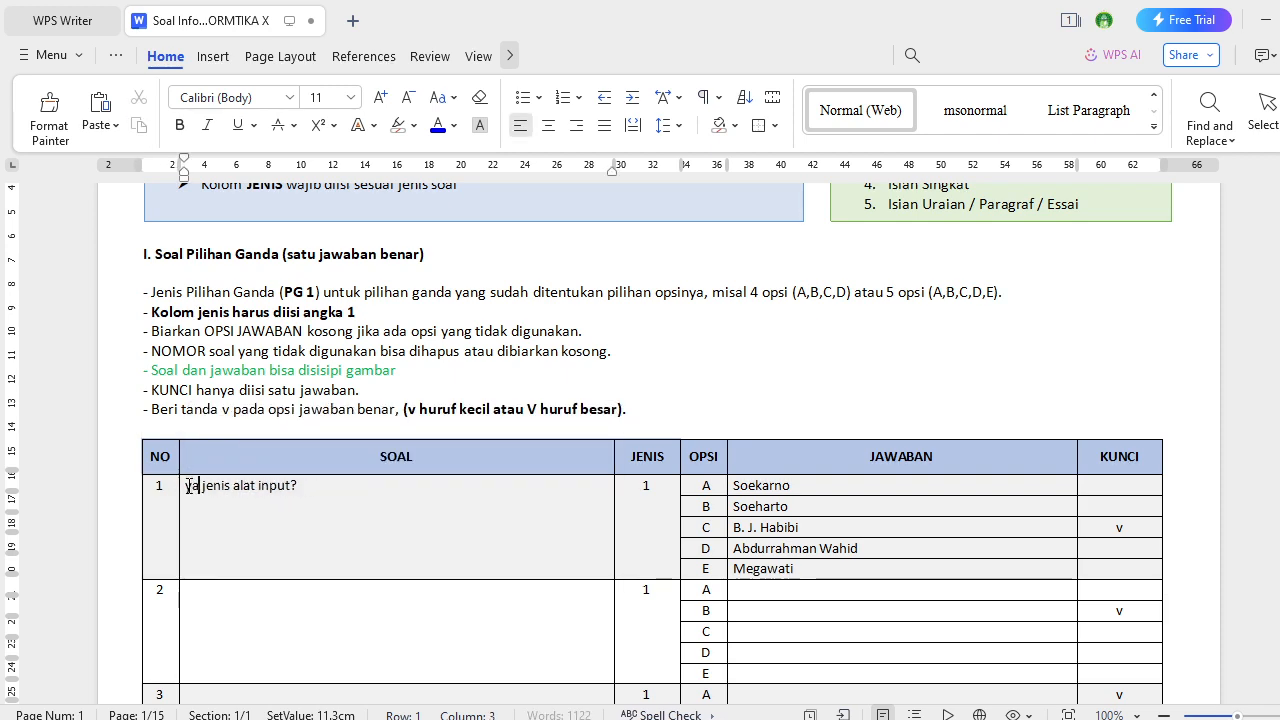
{"action": "type", "text": "termasuk"}
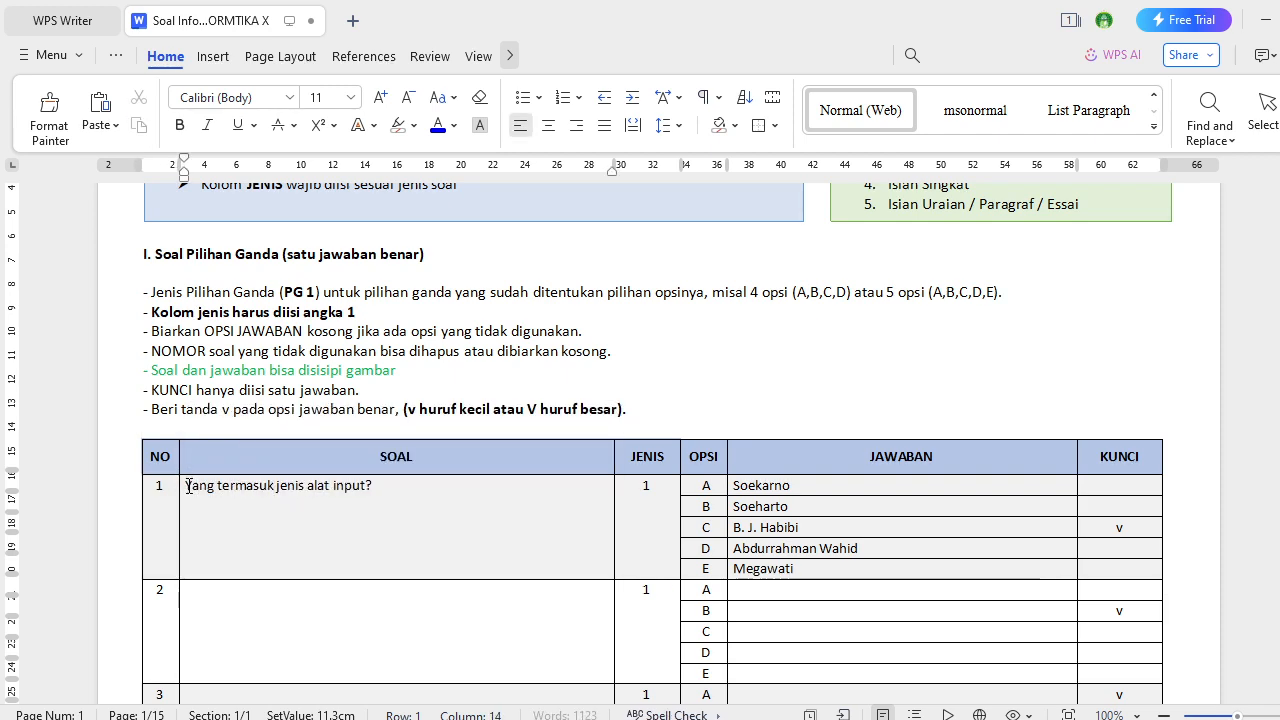
{"action": "left_click", "coordinate": [375, 484]}
{"action": "key", "text": "BackSpace"}
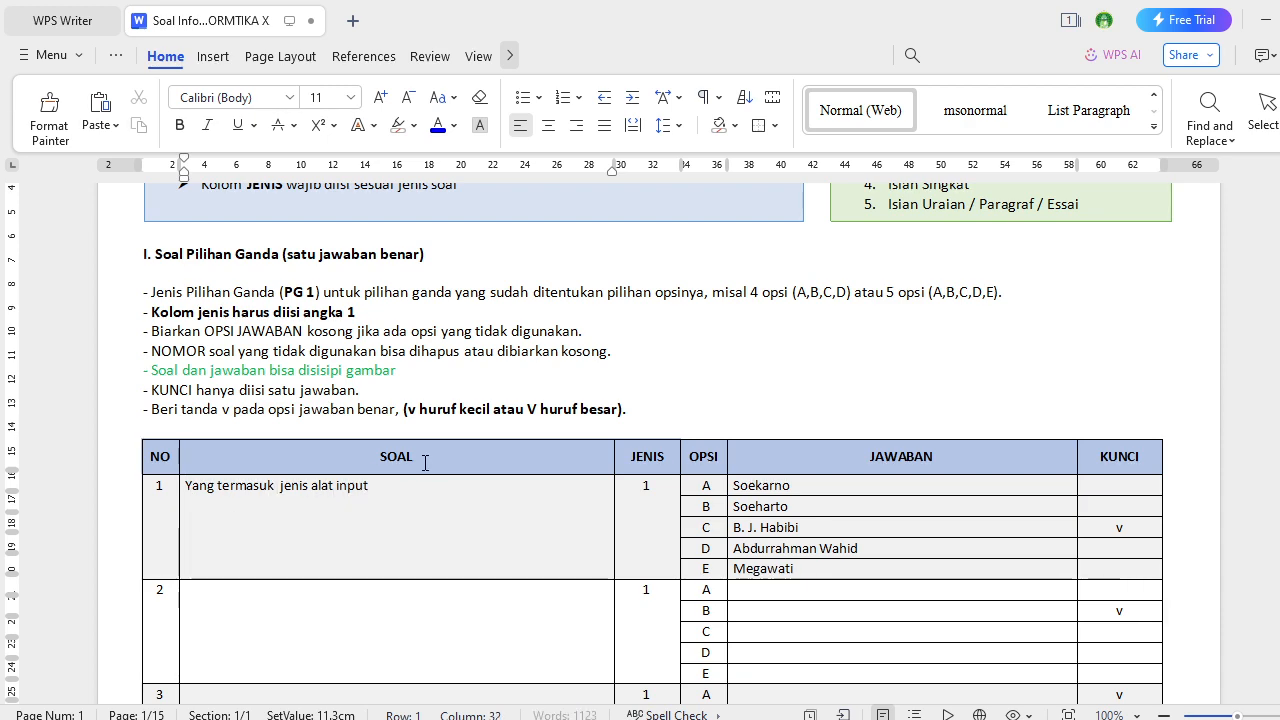
{"action": "key", "text": "BackSpace"}
{"action": "key", "text": "BackSpace"}
{"action": "key", "text": "BackSpace"}
{"action": "type", "text": "adalah"}
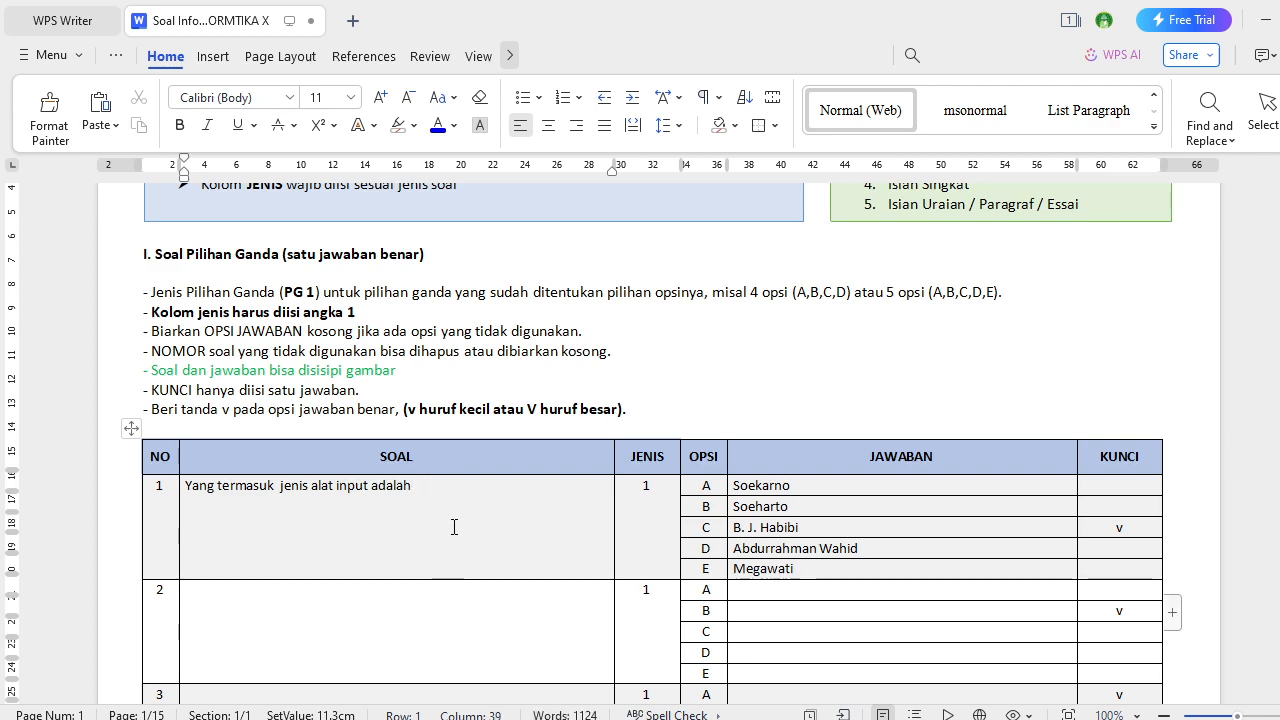
Replace the sample answers of question 1 with "MOnitor" for option A and "keyboard" for option B.
{"action": "double_click", "coordinate": [762, 485]}
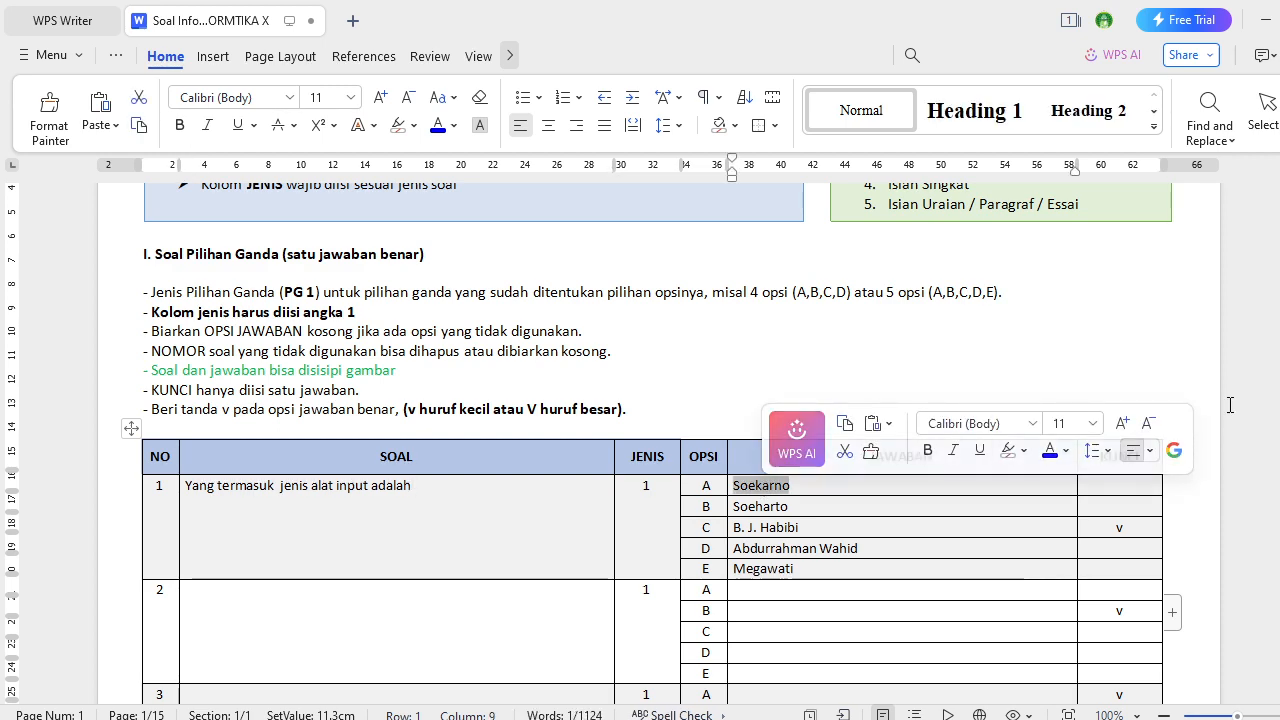
{"action": "type", "text": "MOnitor"}
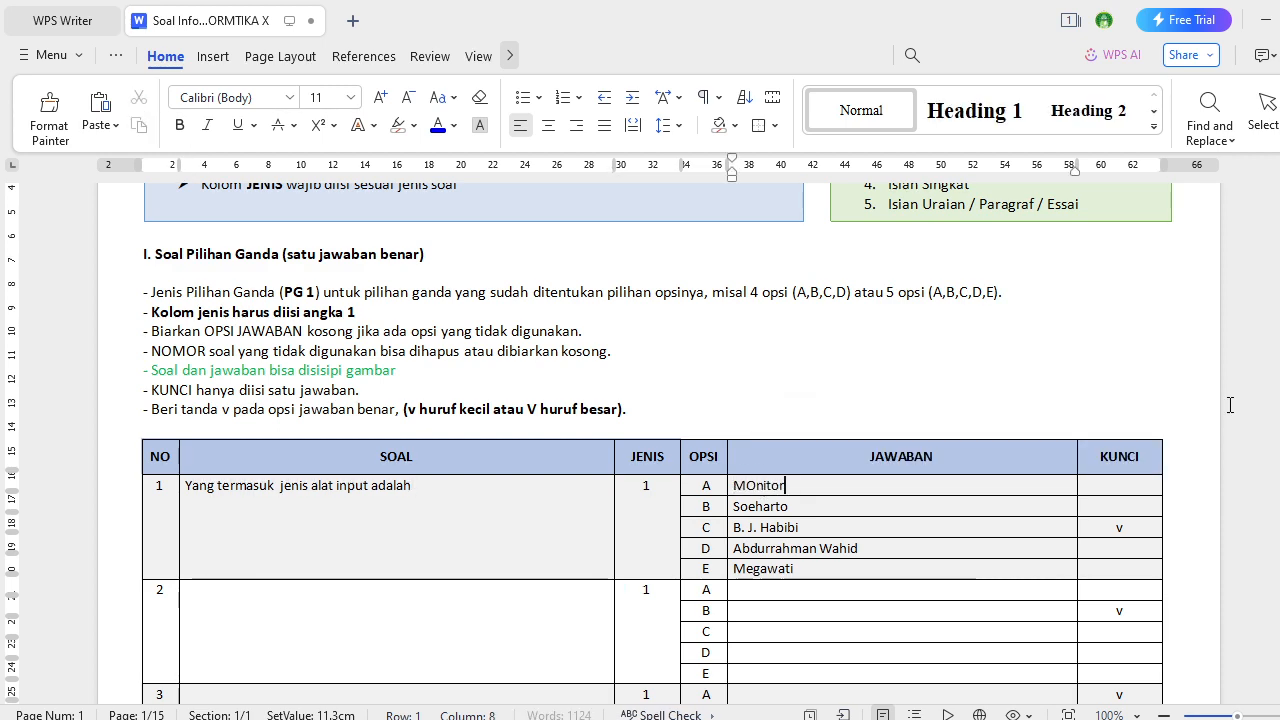
{"action": "left_click_drag", "start_coordinate": [796, 506], "coordinate": [735, 504]}
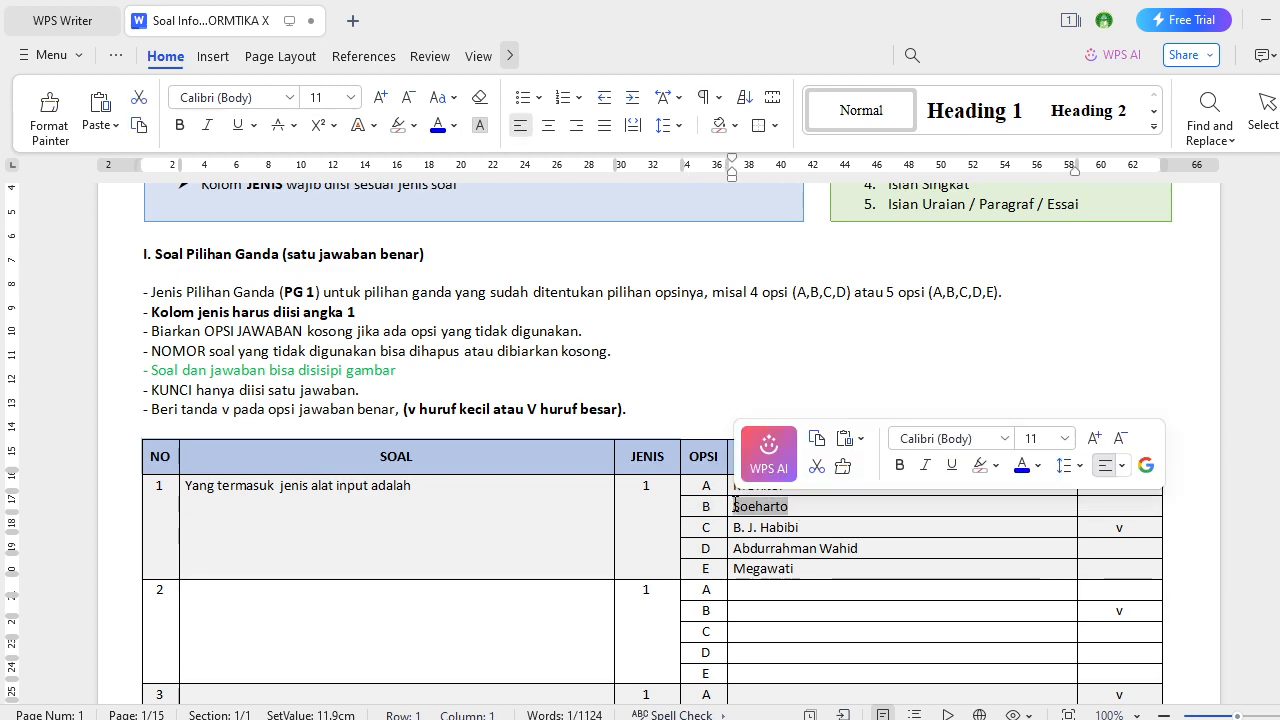
{"action": "type", "text": "keyboars"}
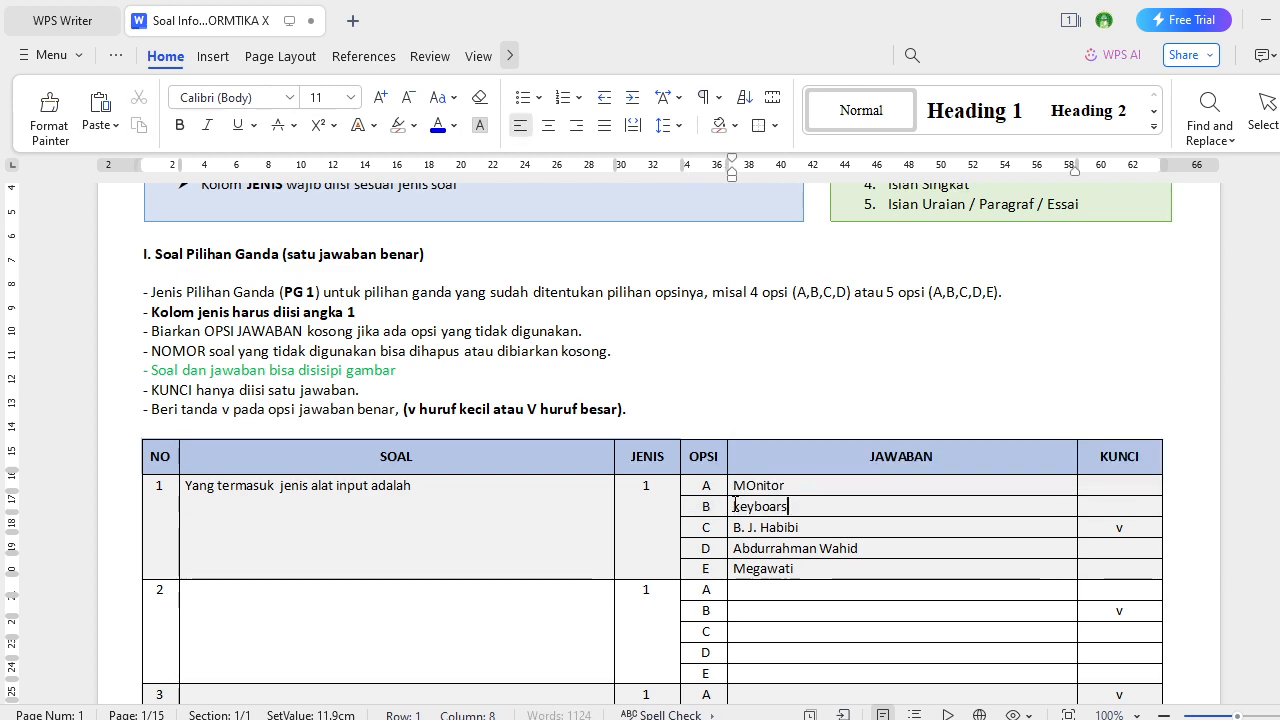
{"action": "key", "text": "BackSpace"}
{"action": "type", "text": "d"}
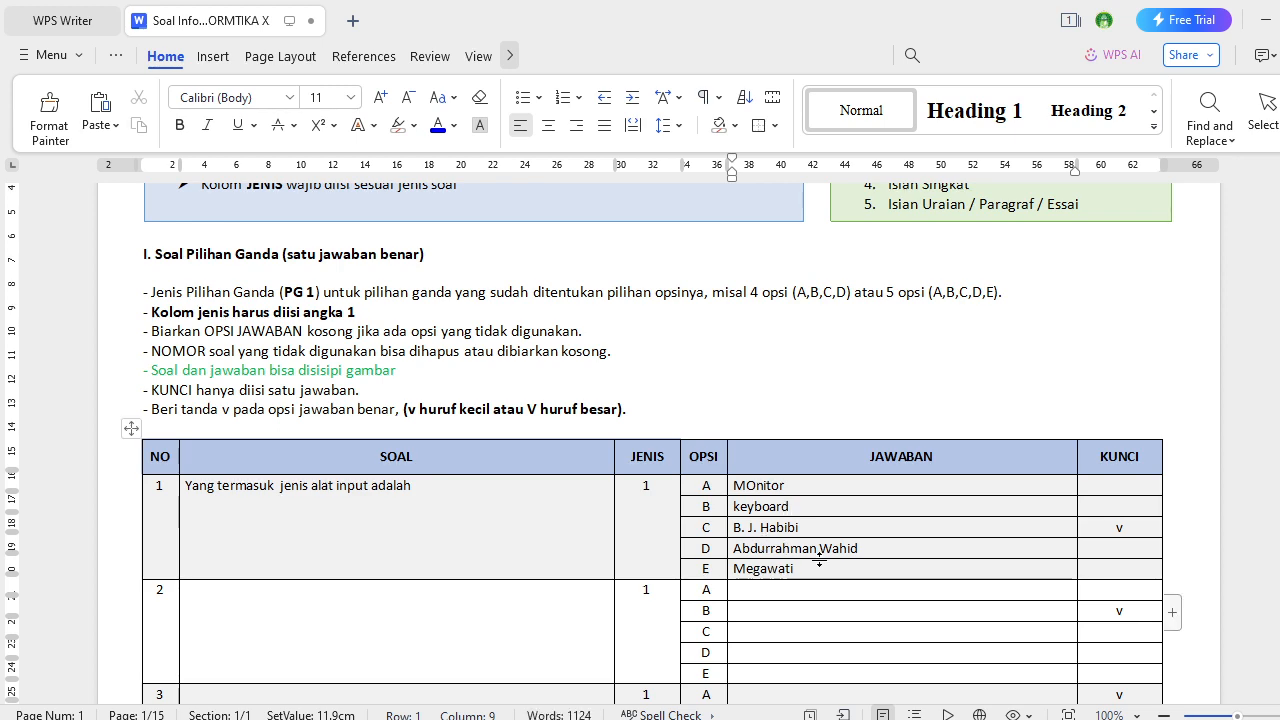
Replace question 1's remaining sample answers with "RAM" for option C, "Projektor" for option D and "hardisk" for option E.
{"action": "left_click_drag", "start_coordinate": [809, 528], "coordinate": [735, 527]}
{"action": "type", "text": "RAM"}
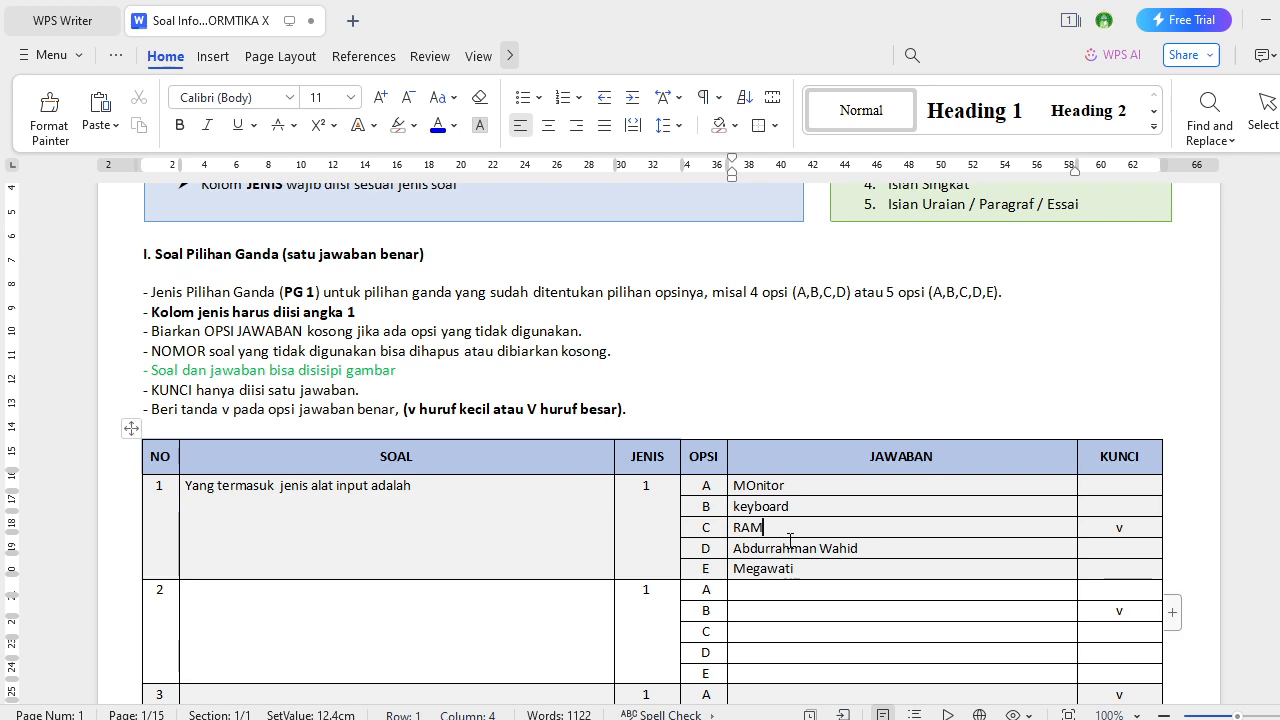
{"action": "left_click_drag", "start_coordinate": [866, 554], "coordinate": [735, 550]}
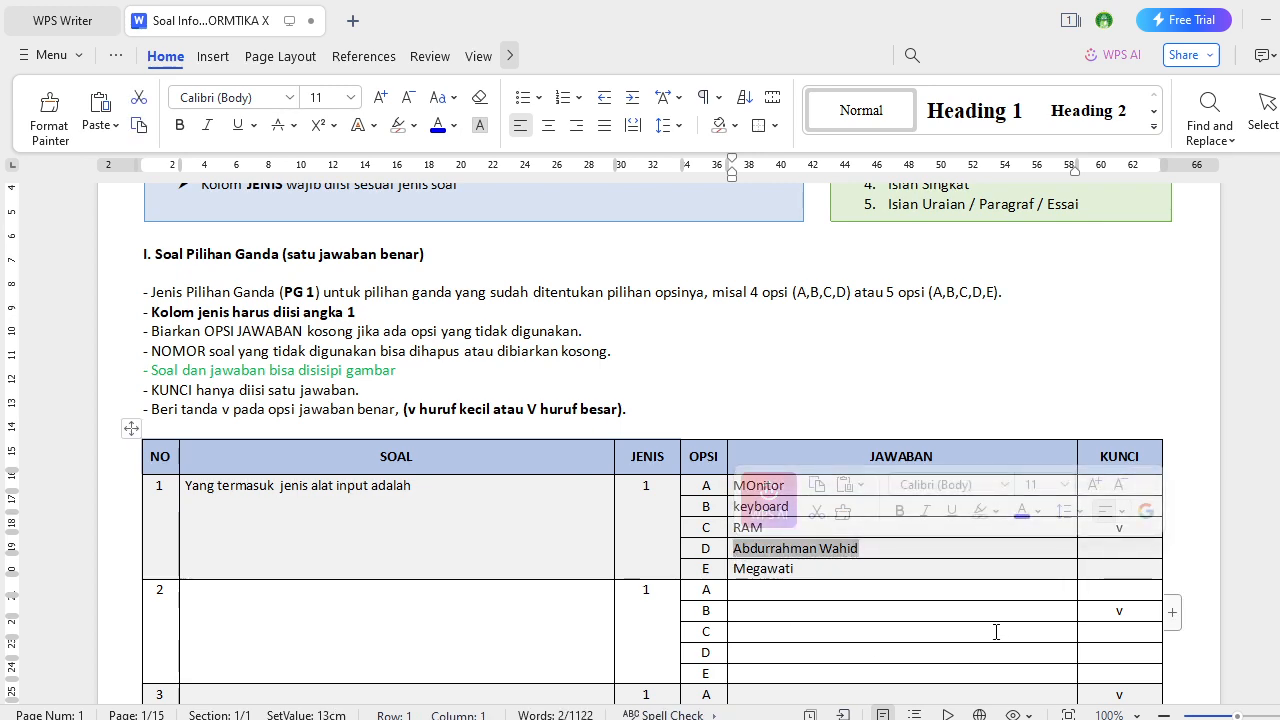
{"action": "type", "text": "Pro"}
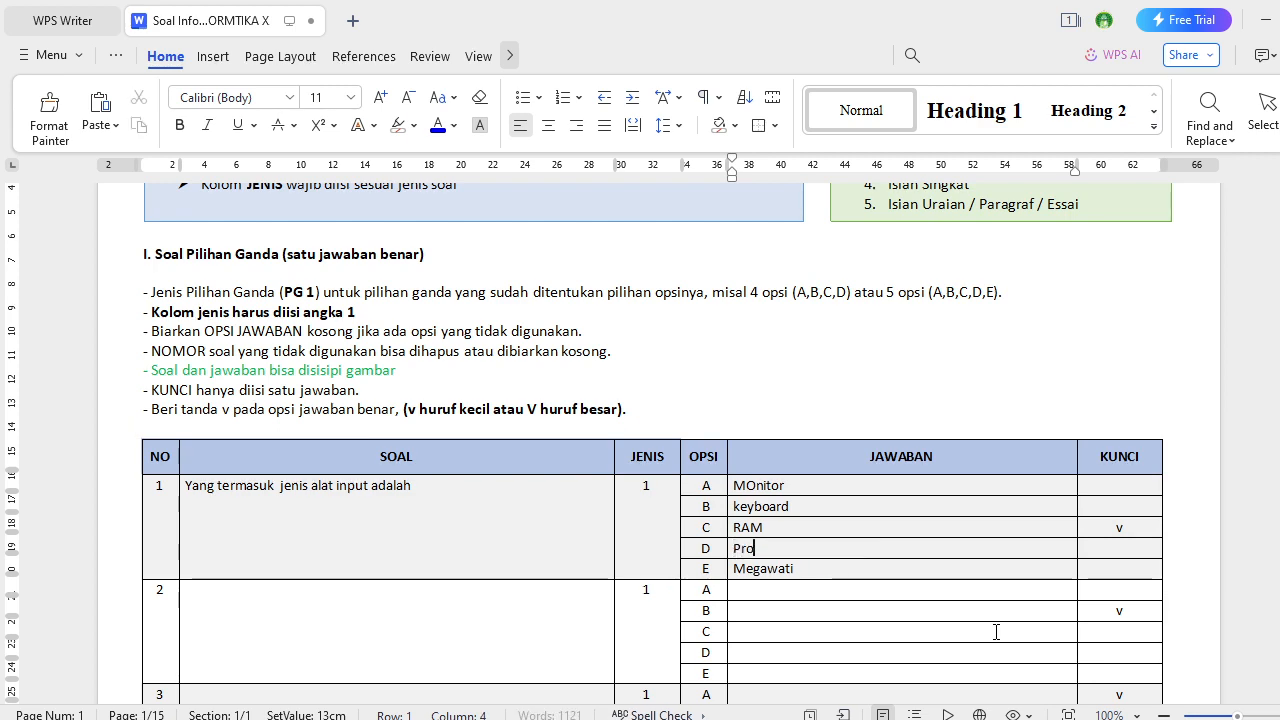
{"action": "type", "text": "jektor"}
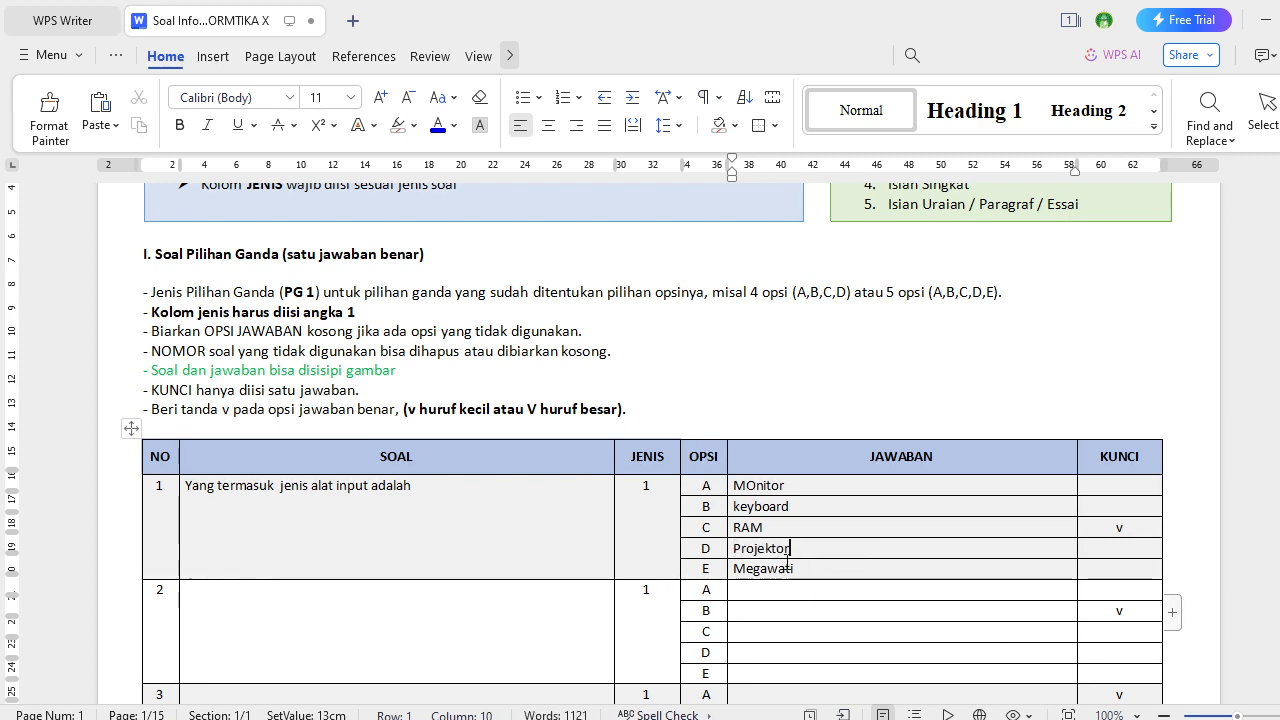
{"action": "left_click_drag", "start_coordinate": [797, 568], "coordinate": [754, 568]}
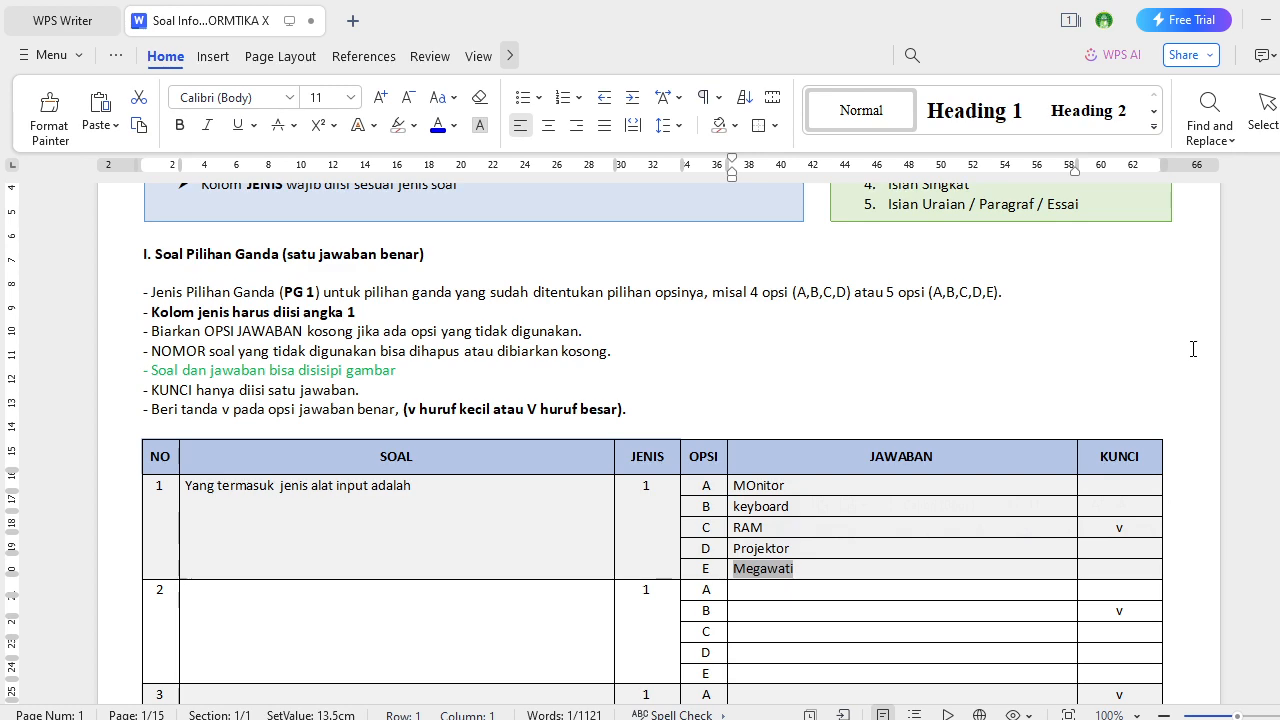
{"action": "type", "text": "hardisk"}
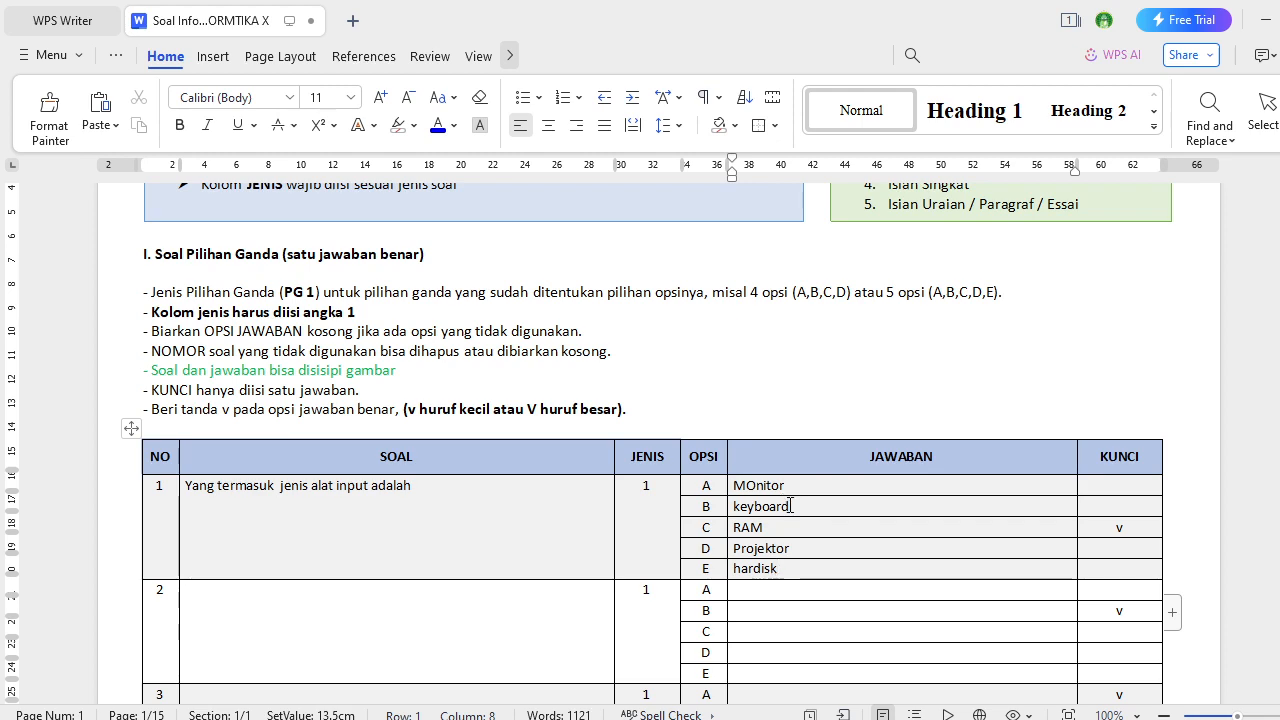
Move the "v" answer-key mark of question 1 from option C to option B.
{"action": "double_click", "coordinate": [1119, 528]}
{"action": "key", "text": "ctrl+c"}
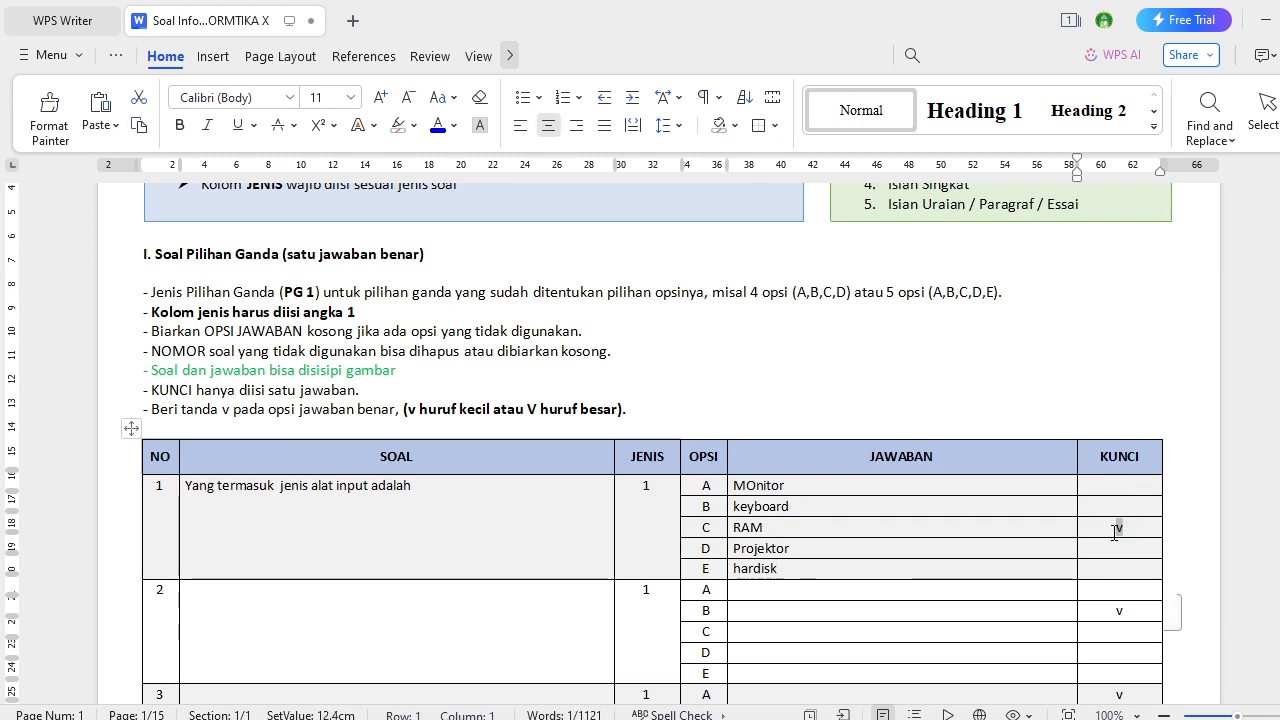
{"action": "key", "text": "Delete"}
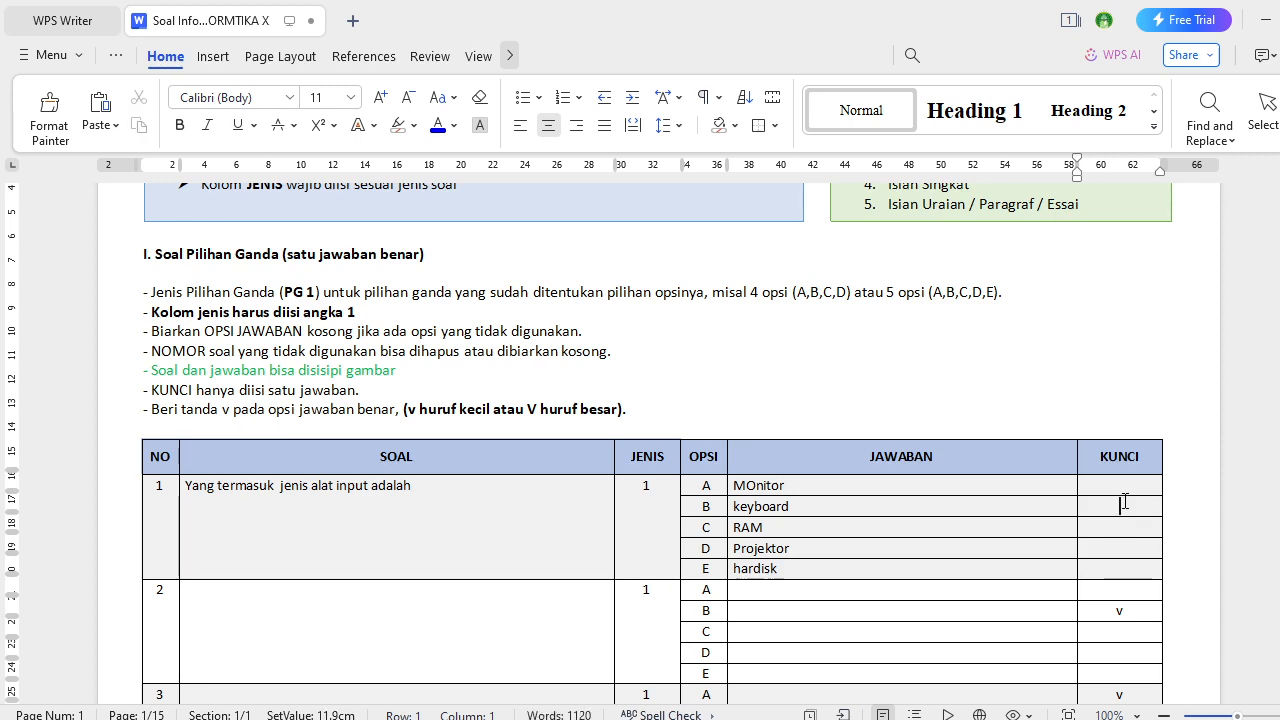
{"action": "left_click", "coordinate": [1124, 505]}
{"action": "key", "text": "ctrl+v"}
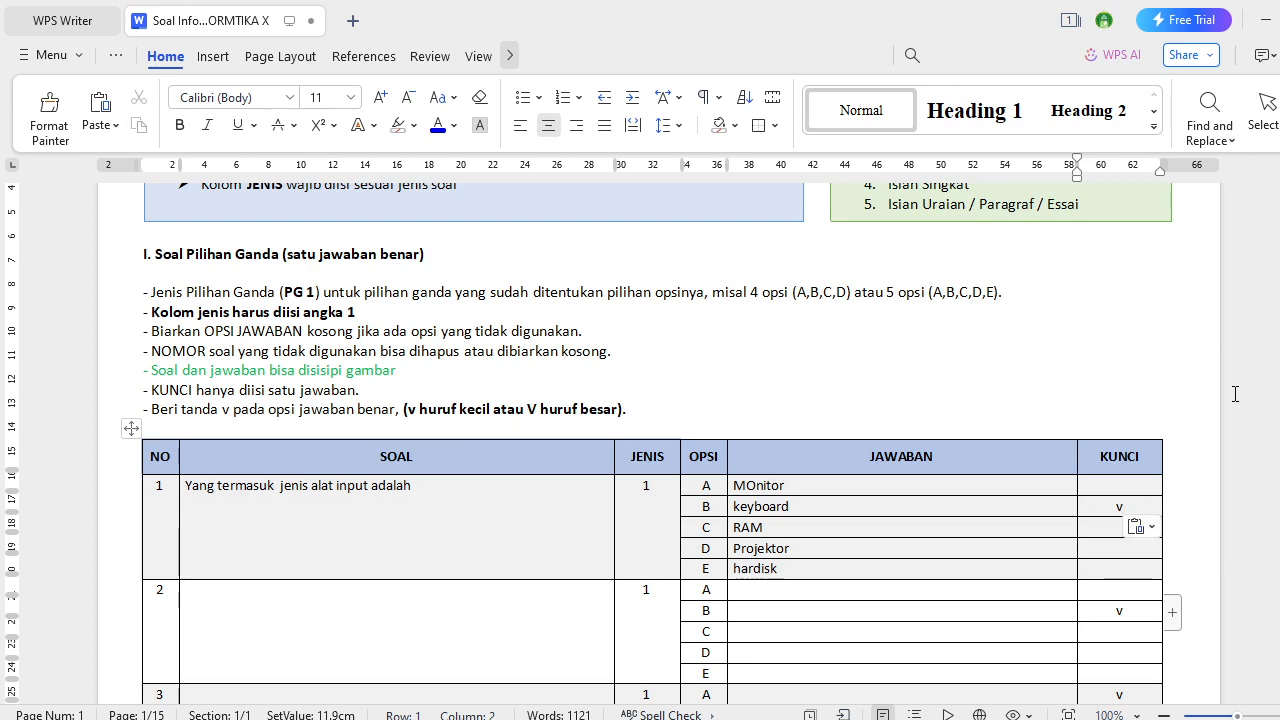
In the essay section V table, replace the sample text of question 1 with "Apa yang disebut dengan alat input?".
{"action": "left_click_drag", "start_coordinate": [1279, 214], "coordinate": [1279, 675]}
{"action": "scroll", "coordinate": [1157, 417], "scroll_direction": "up", "scroll_amount": 10}
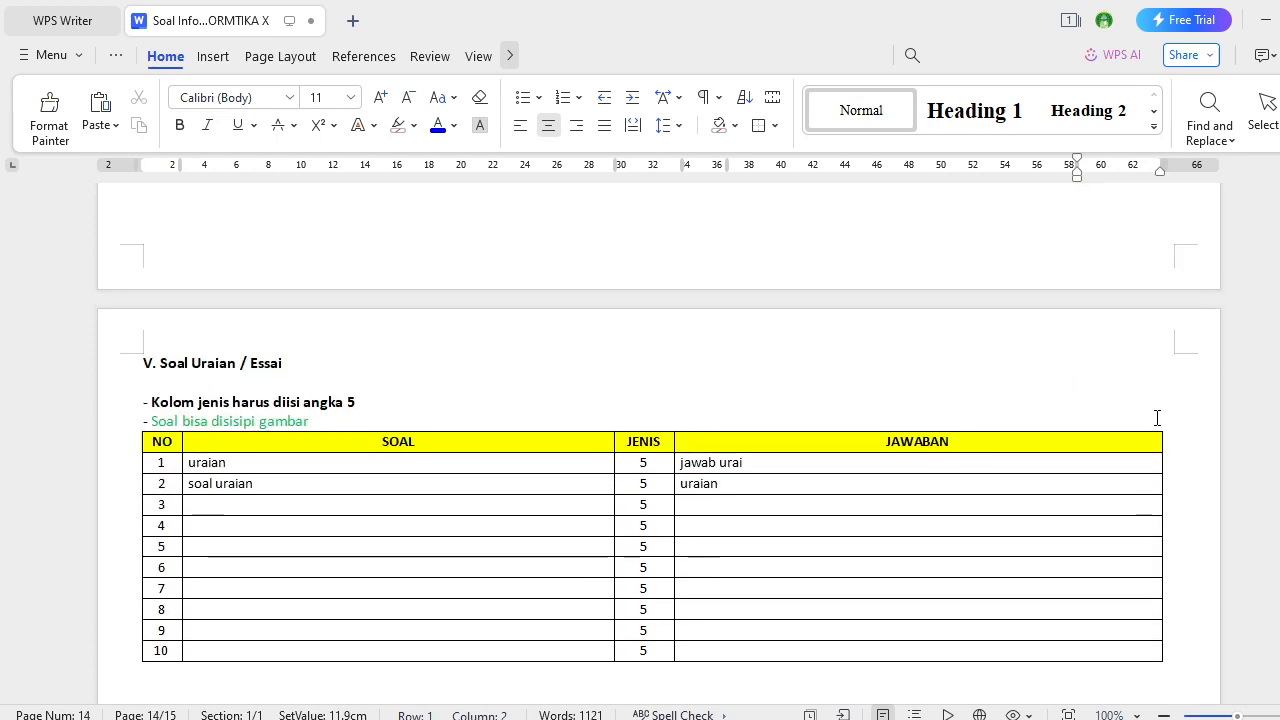
{"action": "scroll", "coordinate": [1157, 417], "scroll_direction": "up", "scroll_amount": 1}
{"action": "scroll", "coordinate": [1157, 417], "scroll_direction": "down", "scroll_amount": 1}
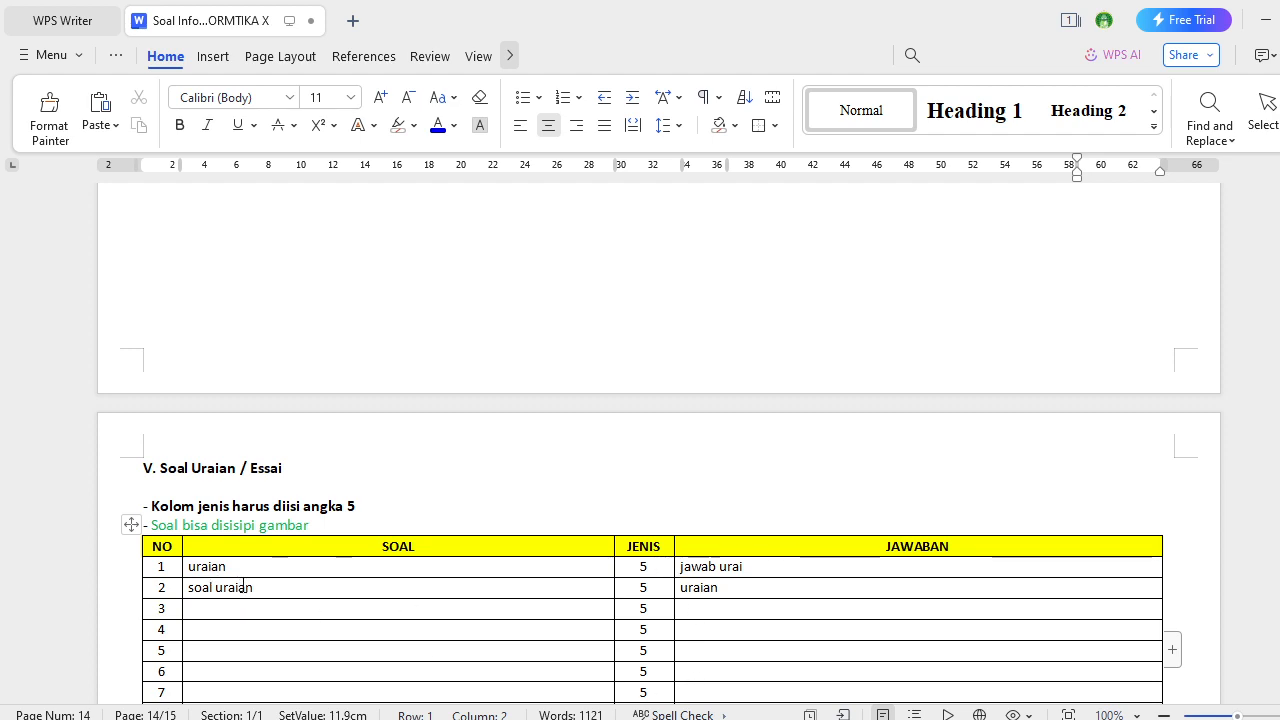
{"action": "left_click_drag", "start_coordinate": [230, 566], "coordinate": [188, 566]}
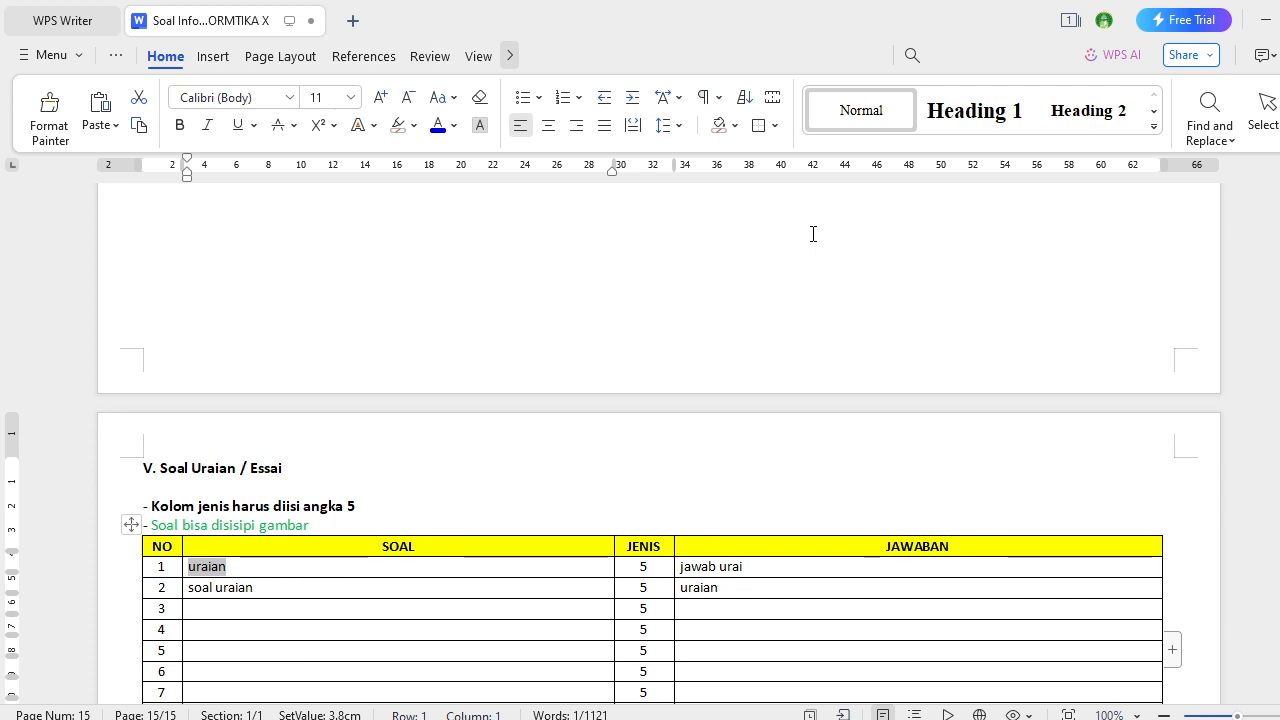
{"action": "type", "text": "Apa"}
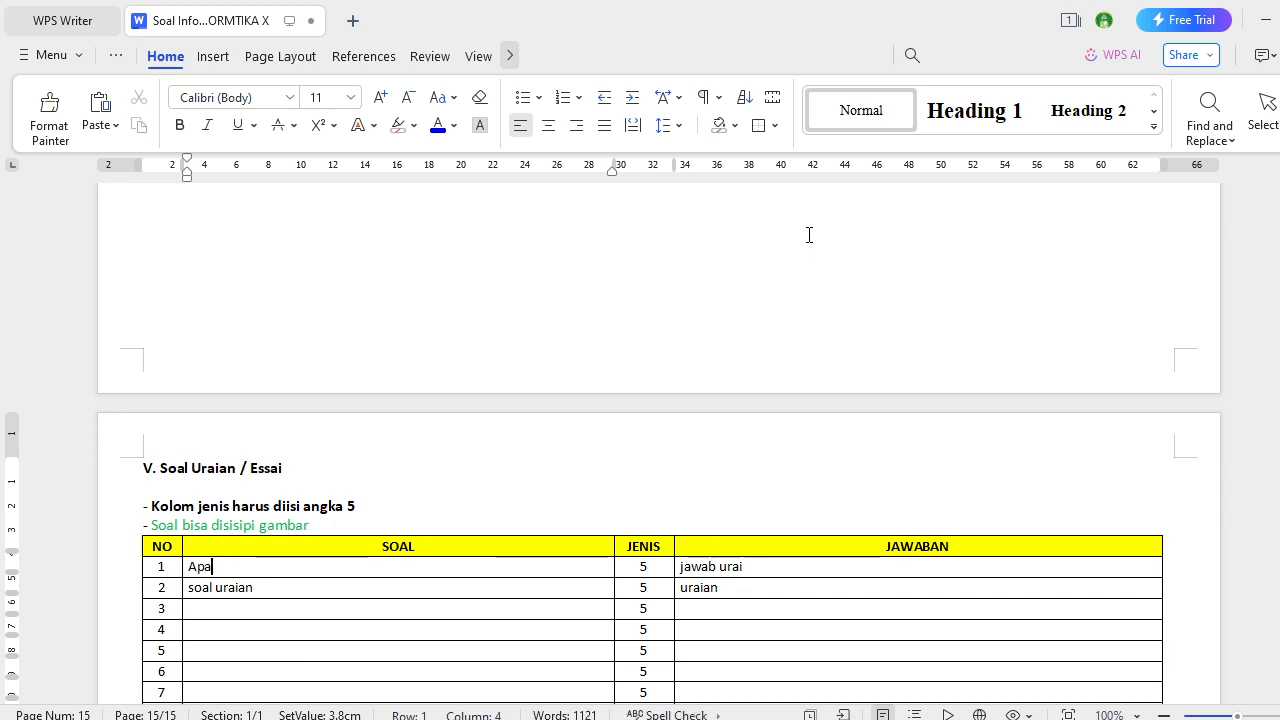
{"action": "type", "text": " yang disebut dengan"}
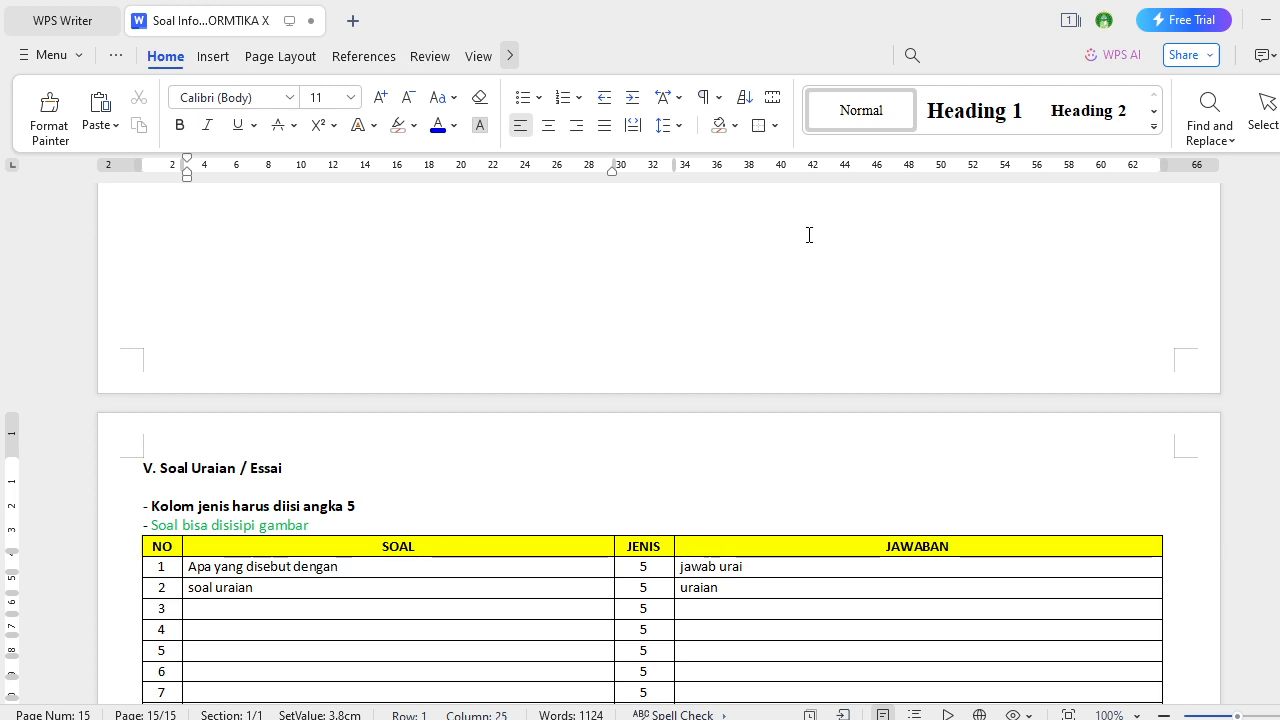
{"action": "type", "text": " alat input?"}
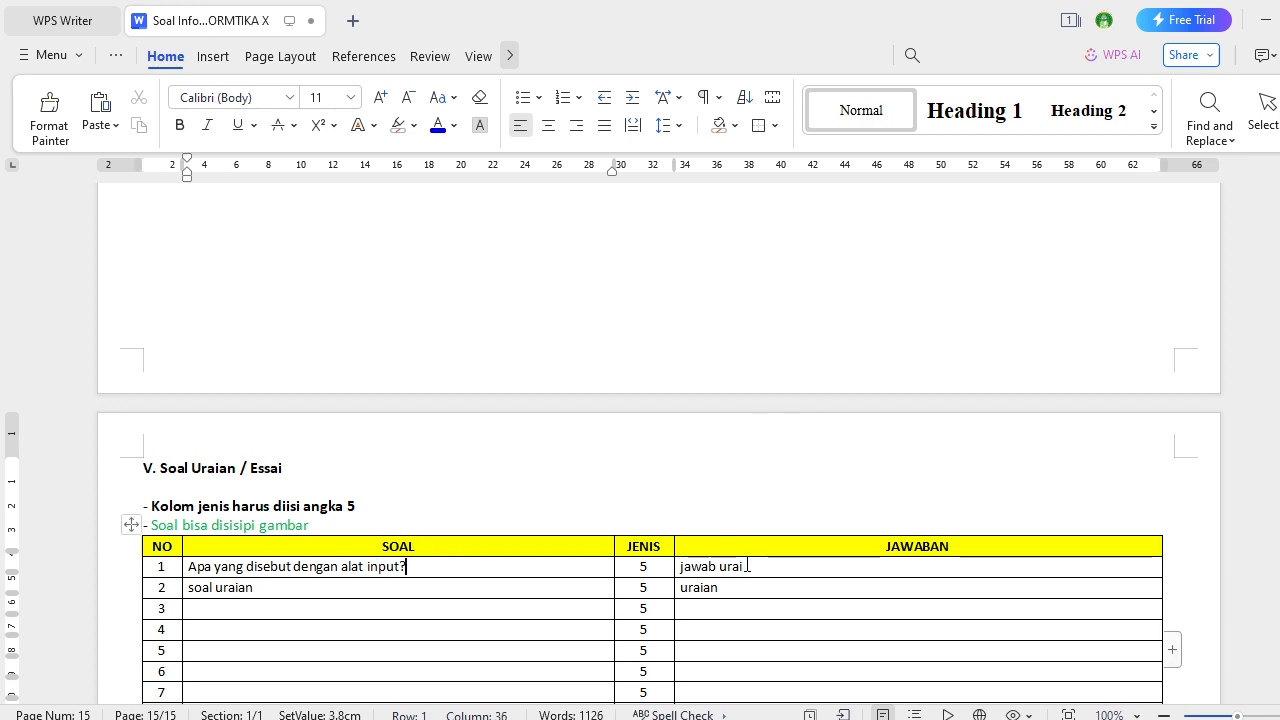
Replace the sample answer of essay question 1 with "Alat input adalah alat untuk memasukkan data".
{"action": "left_click_drag", "start_coordinate": [757, 566], "coordinate": [679, 567]}
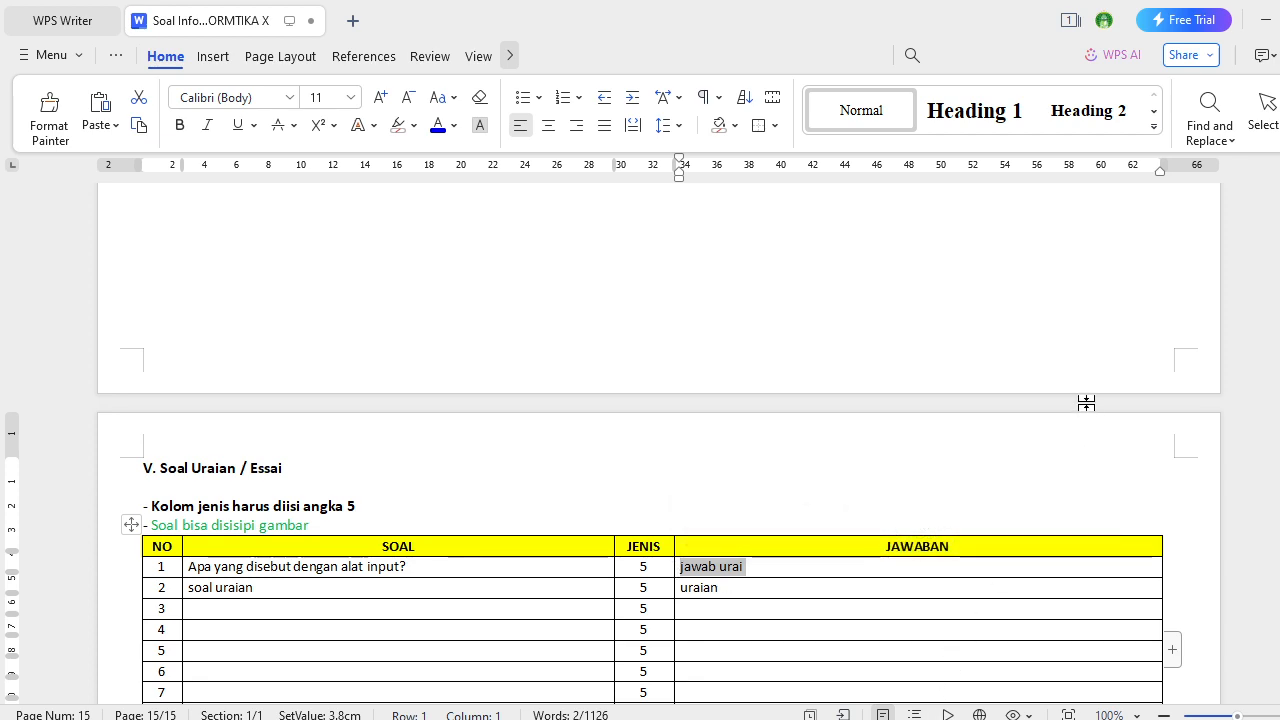
{"action": "type", "text": "Alat "}
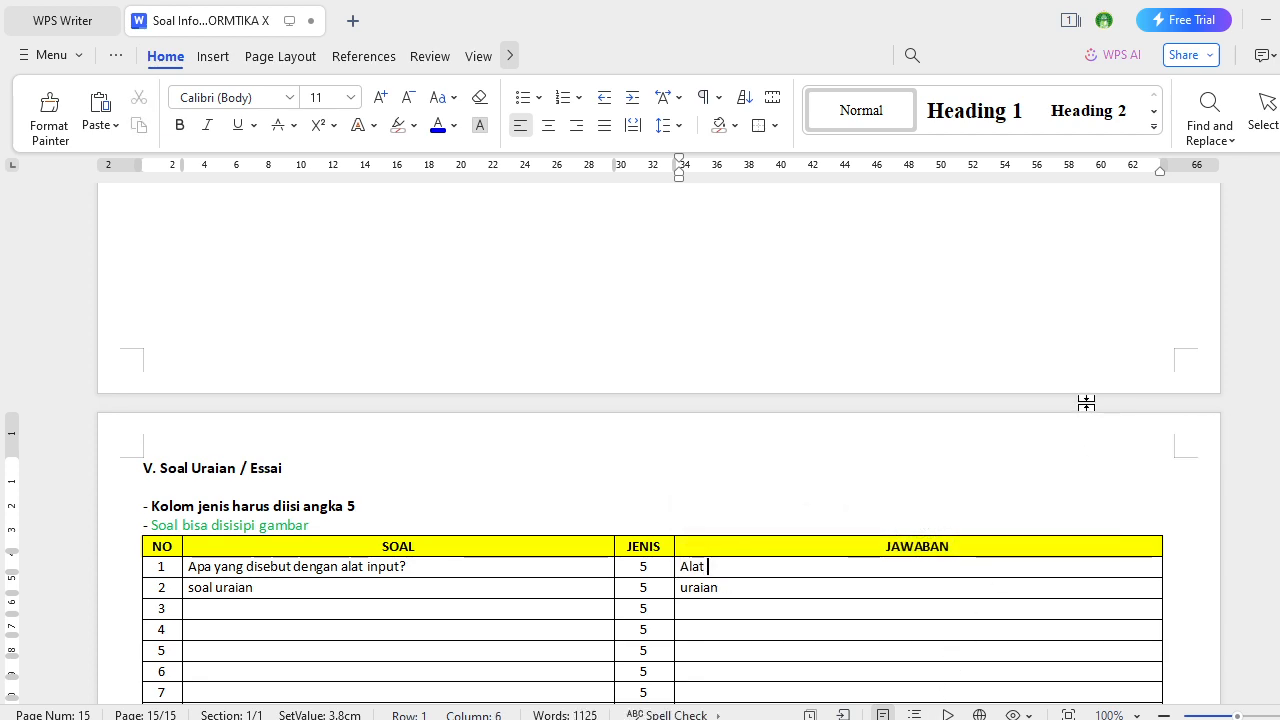
{"action": "type", "text": "input adalah alat un"}
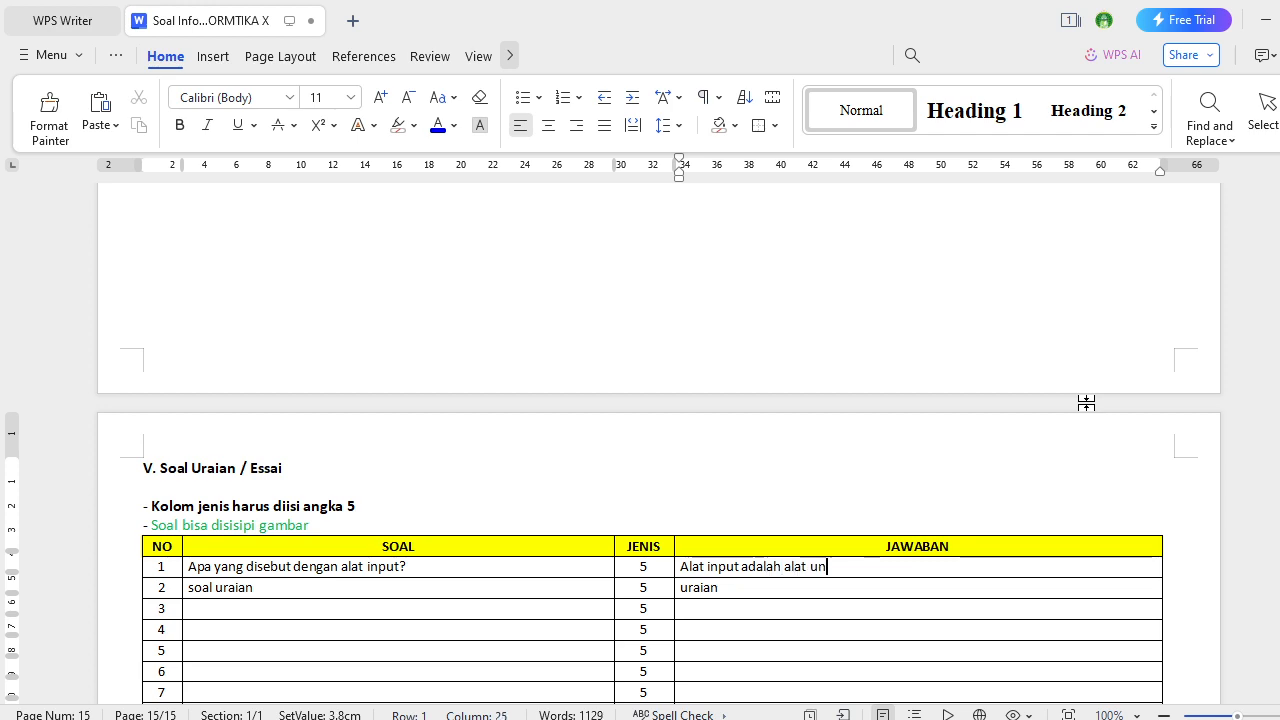
{"action": "type", "text": "uk "}
{"action": "type", "text": "tuk memasu"}
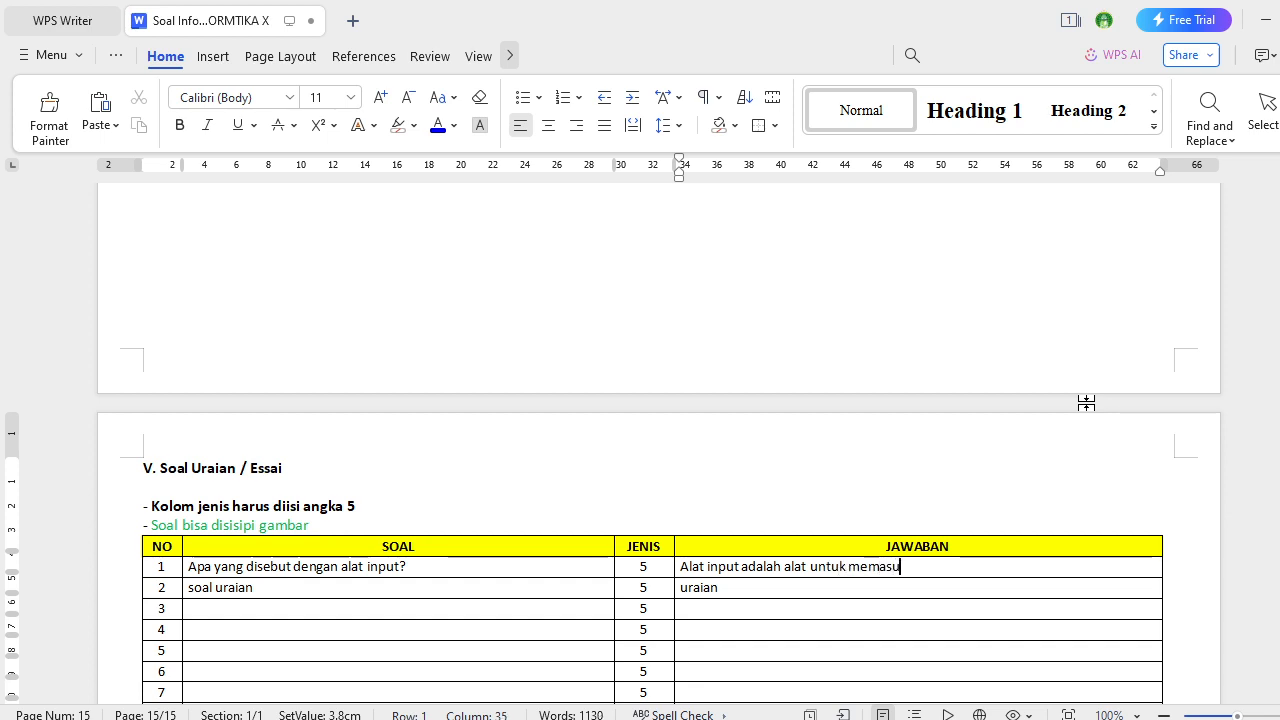
{"action": "type", "text": "kkan data"}
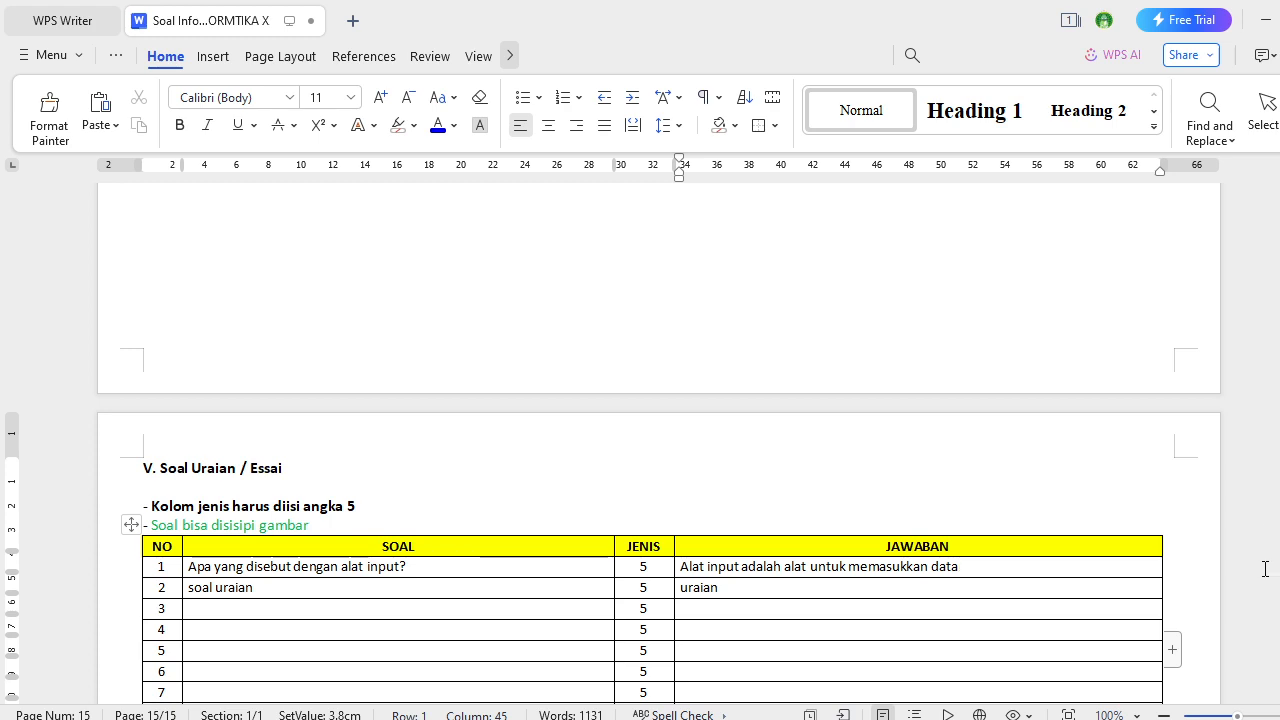
Clear the sample text of essay question 2 and copy question 1's text into questions 2 to 5.
{"action": "scroll", "coordinate": [939, 590], "scroll_direction": "down", "scroll_amount": 3}
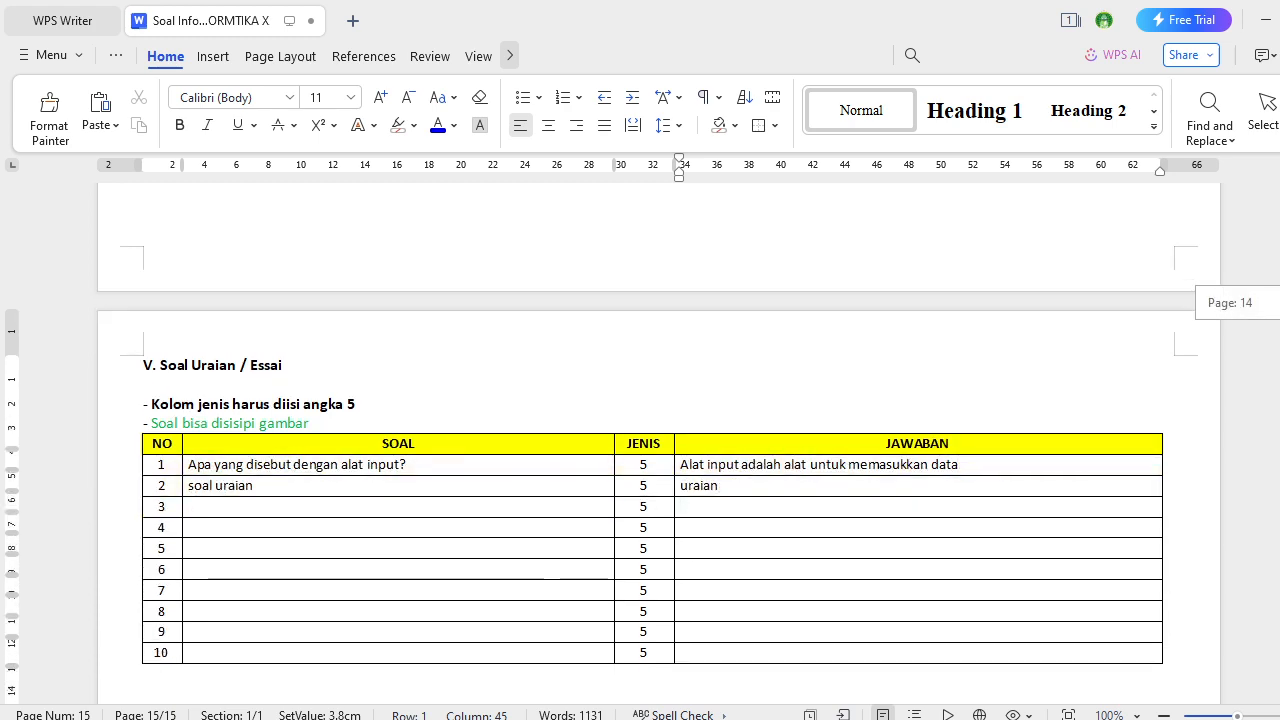
{"action": "left_click", "coordinate": [182, 486]}
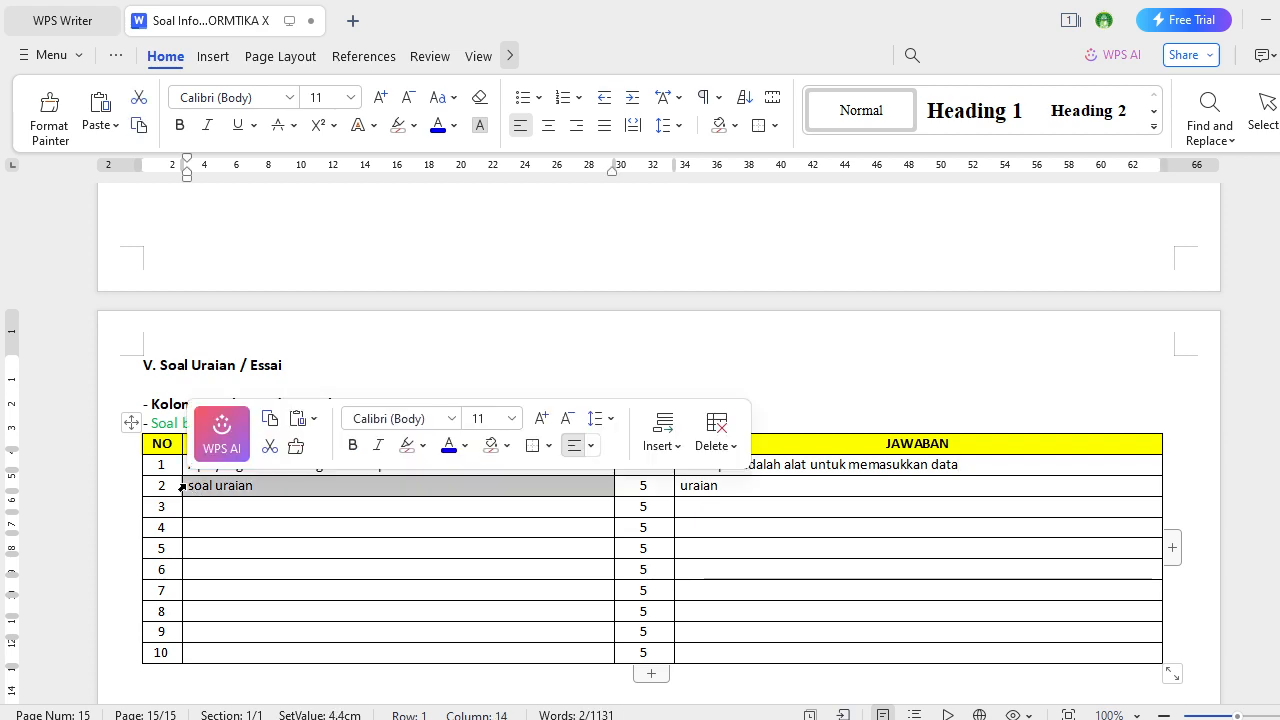
{"action": "key", "text": "Delete"}
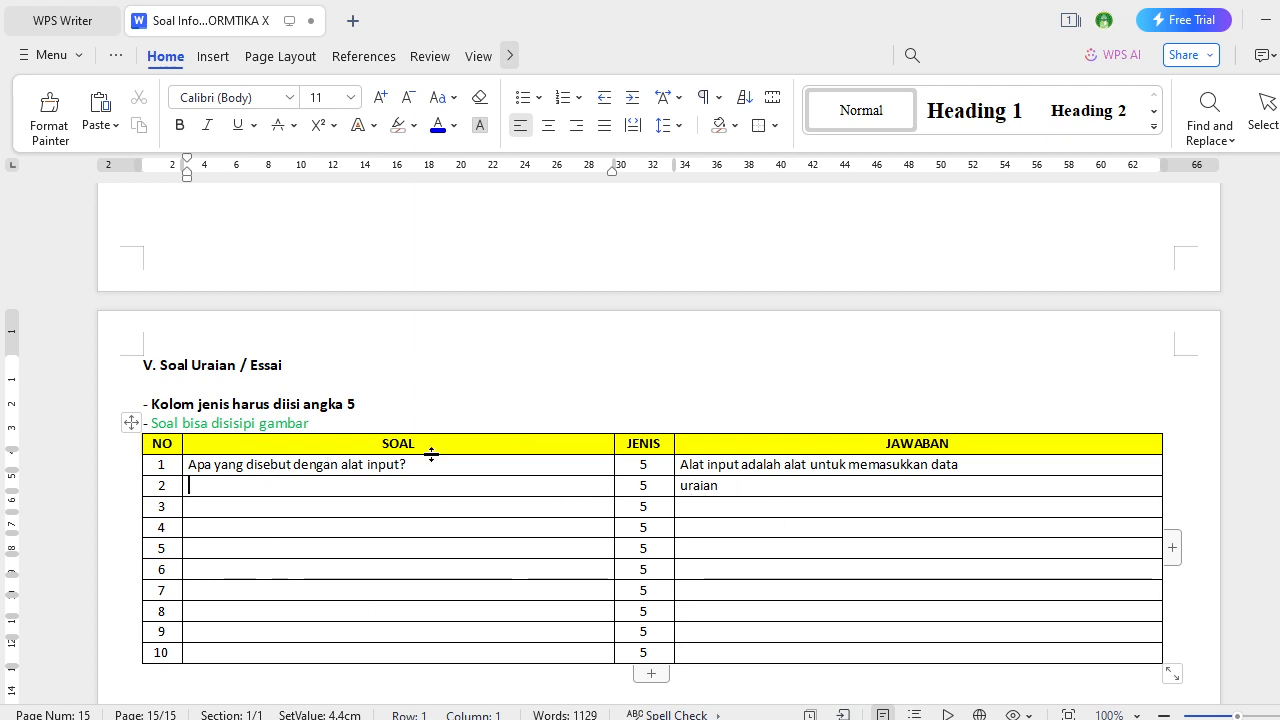
{"action": "left_click", "coordinate": [182, 469]}
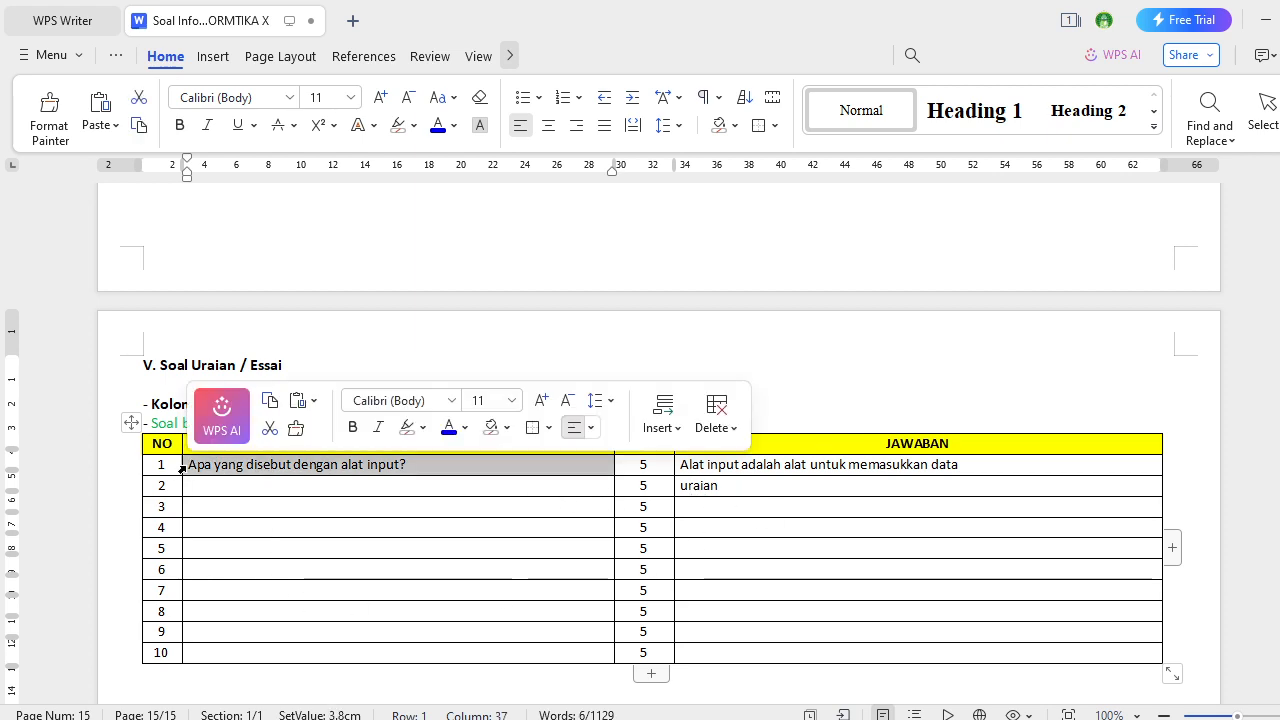
{"action": "left_click_drag", "start_coordinate": [195, 484], "coordinate": [199, 529]}
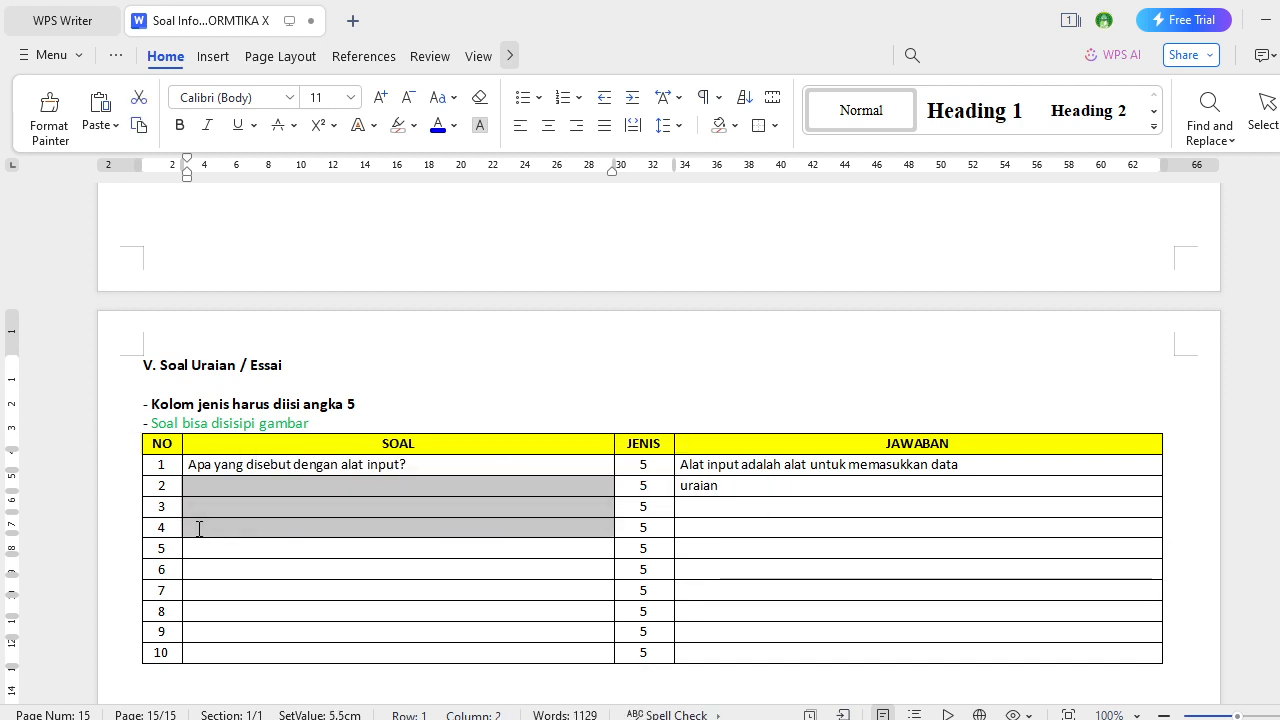
{"action": "key", "text": "shift+Down"}
{"action": "type", "text": "Apa yang disebut dengan alat input? Apa yang disebut dengan alat input? Apa yang disebut dengan alat input? Apa yang disebut dengan alat input?"}
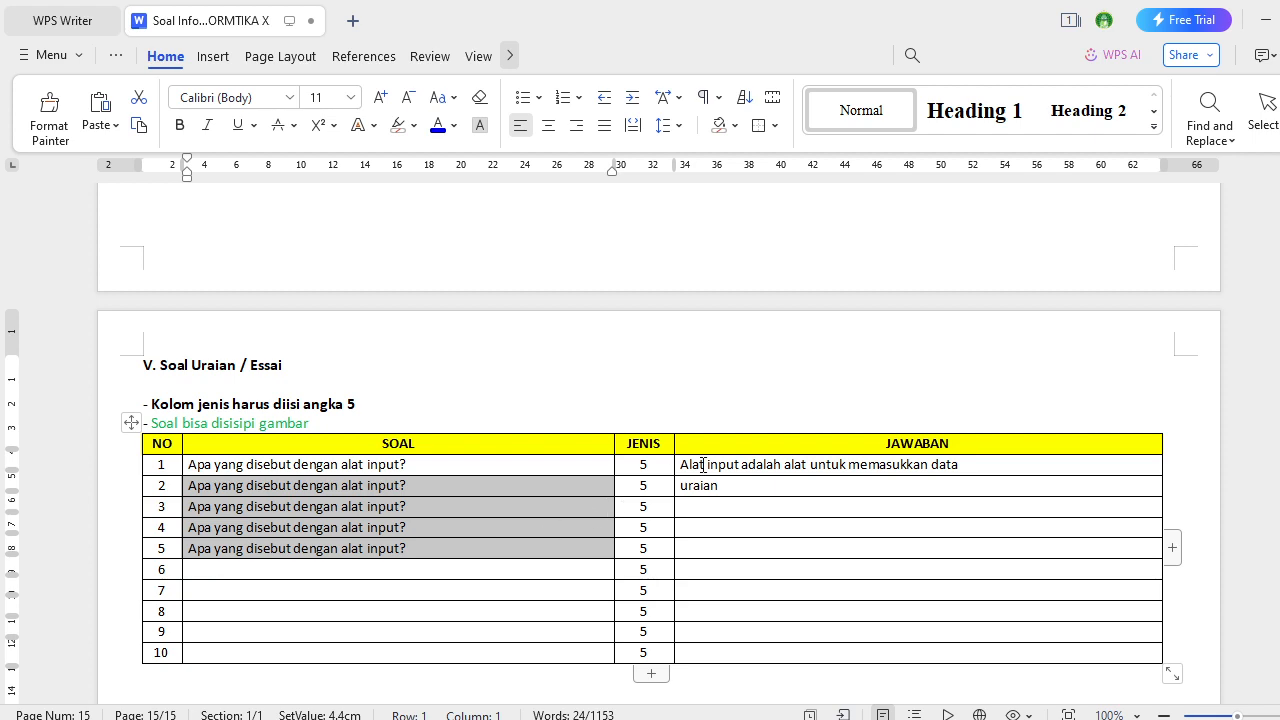
Copy the answer of essay question 1 into the answer cells of questions 2 to 5.
{"action": "left_click", "coordinate": [676, 466]}
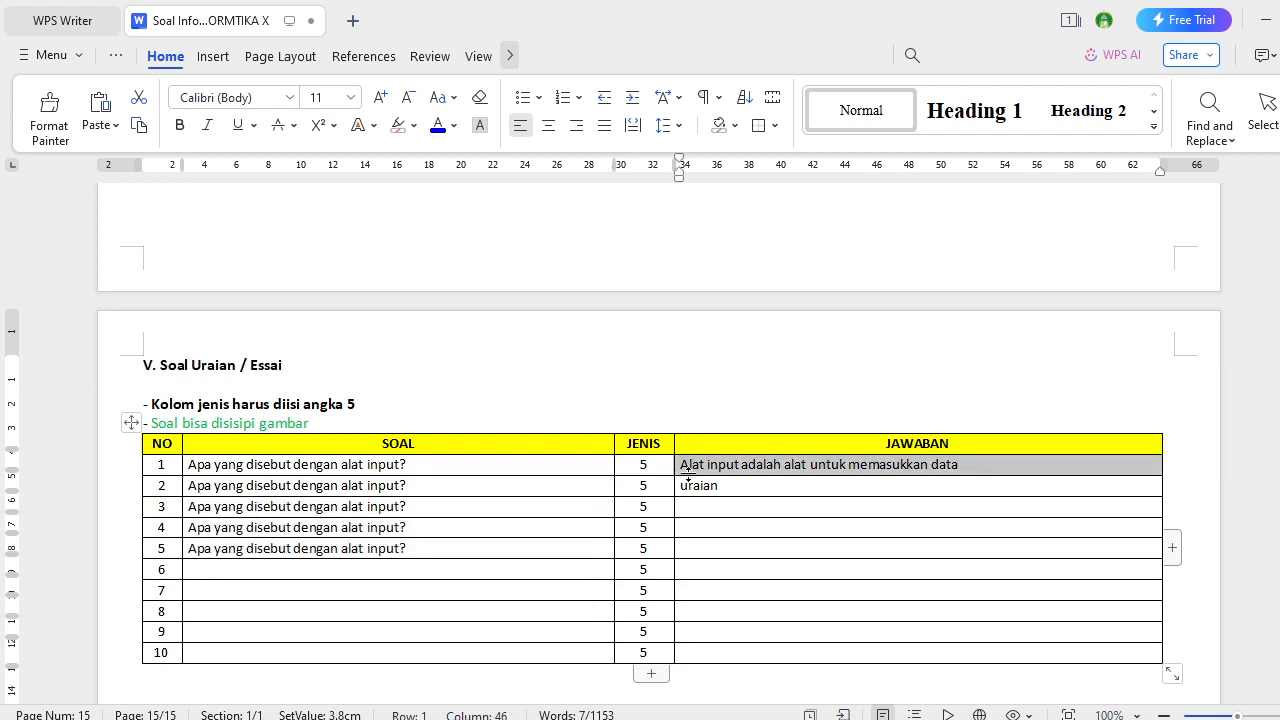
{"action": "left_click_drag", "start_coordinate": [685, 487], "coordinate": [689, 541]}
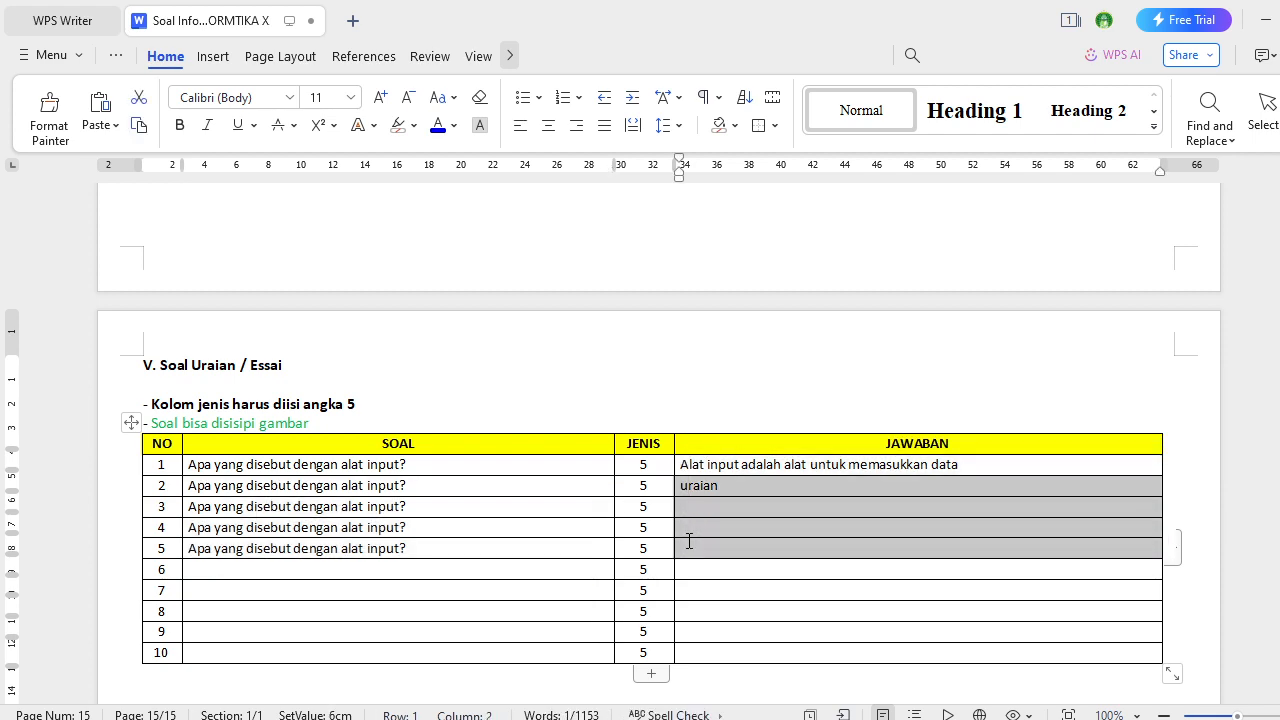
{"action": "type", "text": "Alat input adalah alat untuk memasukkan data Alat input adalah alat untuk memasukkan data Alat input adalah alat untuk memasukkan data Alat input adalah alat untuk memasukkan data"}
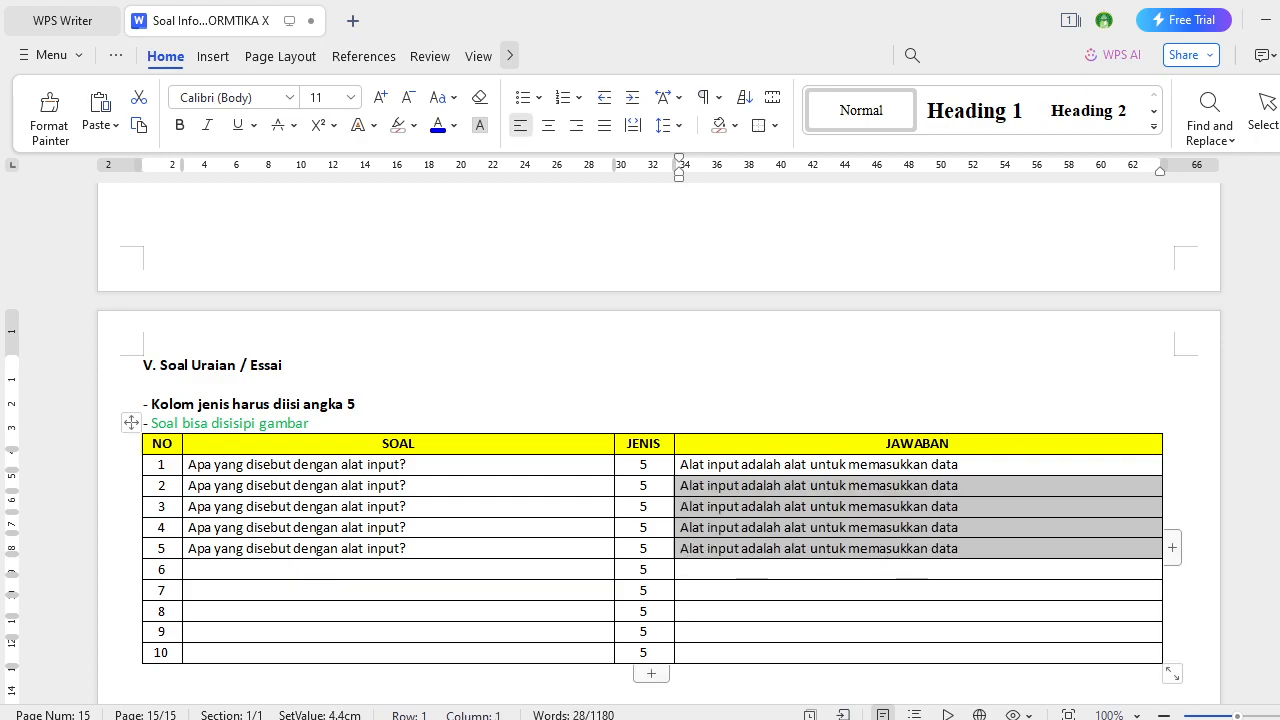
Try to copy multiple-choice question 1's content into the question cells of numbers 2 and 3 in section I.
{"action": "left_click_drag", "start_coordinate": [1279, 670], "coordinate": [1279, 185]}
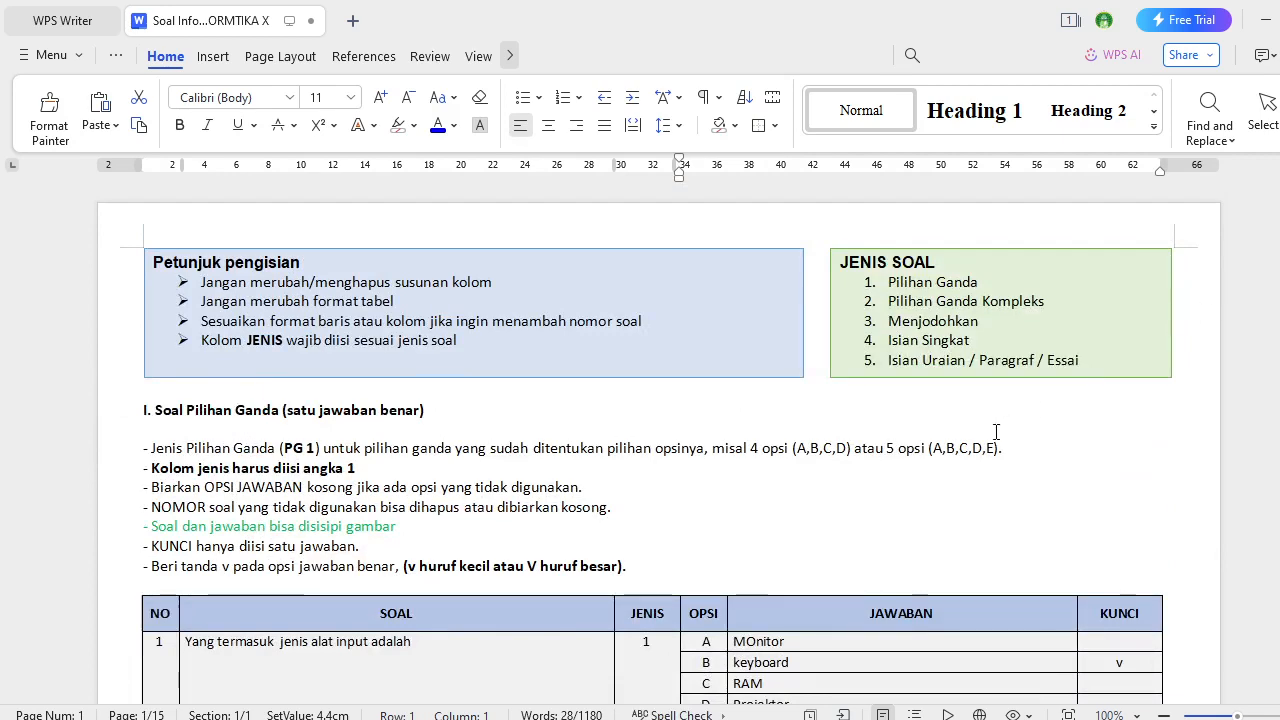
{"action": "scroll", "coordinate": [992, 433], "scroll_direction": "down", "scroll_amount": 2}
{"action": "scroll", "coordinate": [992, 433], "scroll_direction": "down", "scroll_amount": 3}
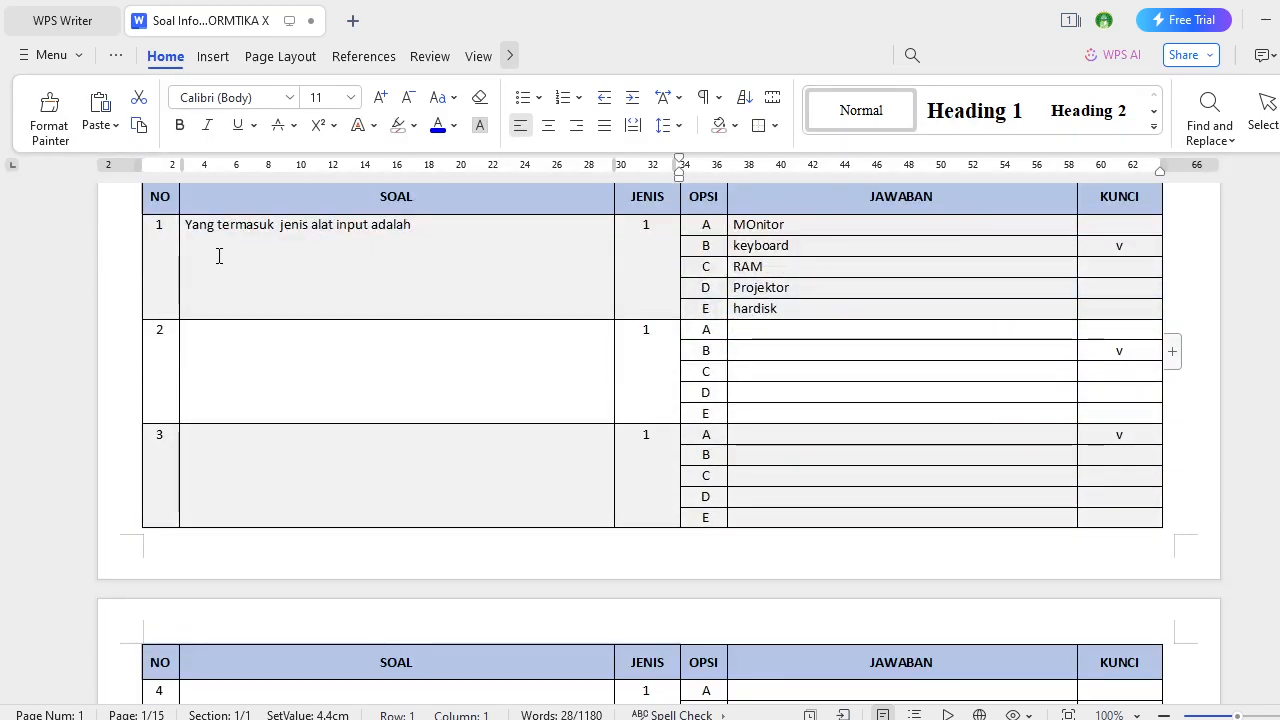
{"action": "left_click", "coordinate": [177, 232]}
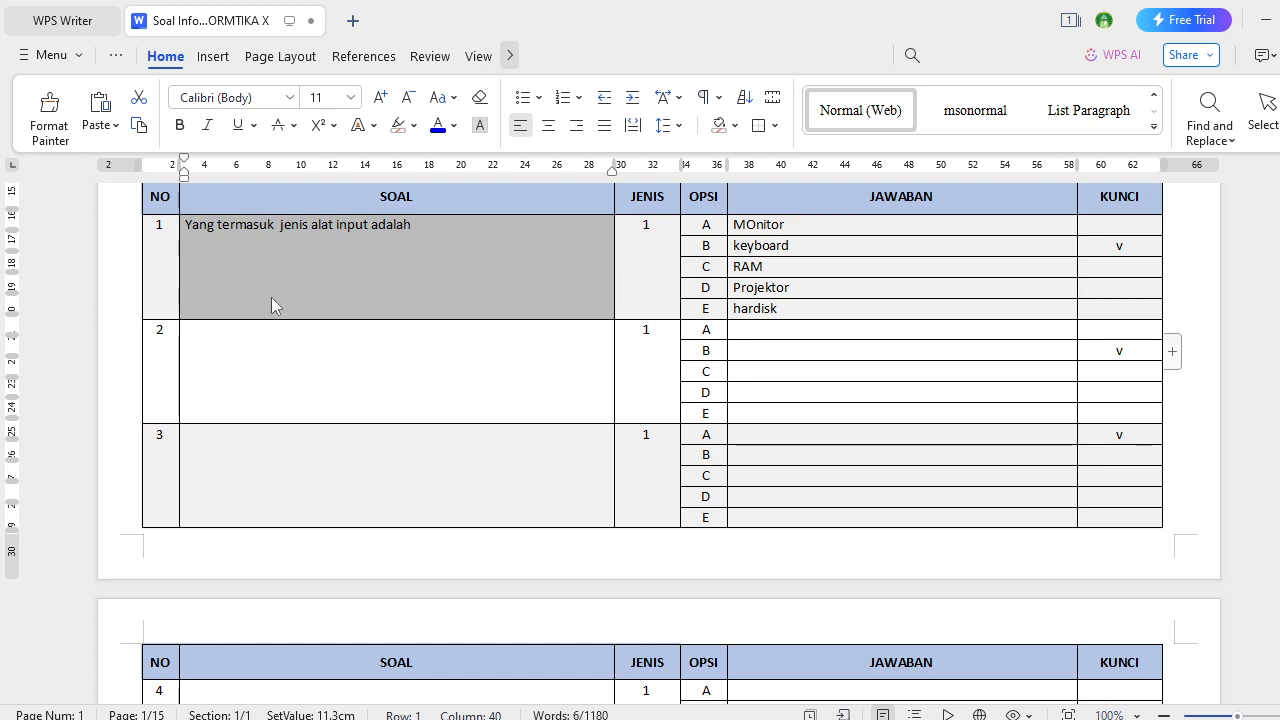
{"action": "left_click", "coordinate": [231, 263]}
{"action": "left_click", "coordinate": [178, 233]}
{"action": "key", "text": "ctrl+c"}
{"action": "left_click_drag", "start_coordinate": [493, 272], "coordinate": [879, 317]}
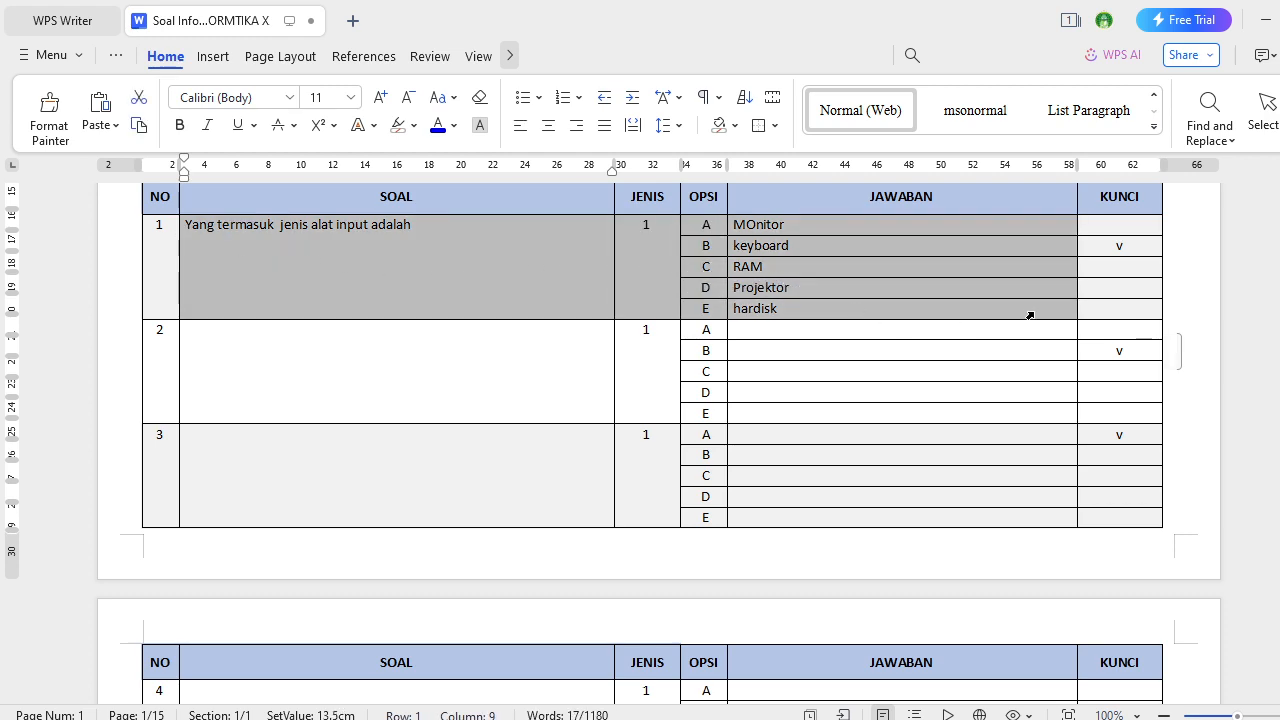
{"action": "left_click_drag", "start_coordinate": [1030, 316], "coordinate": [1108, 318]}
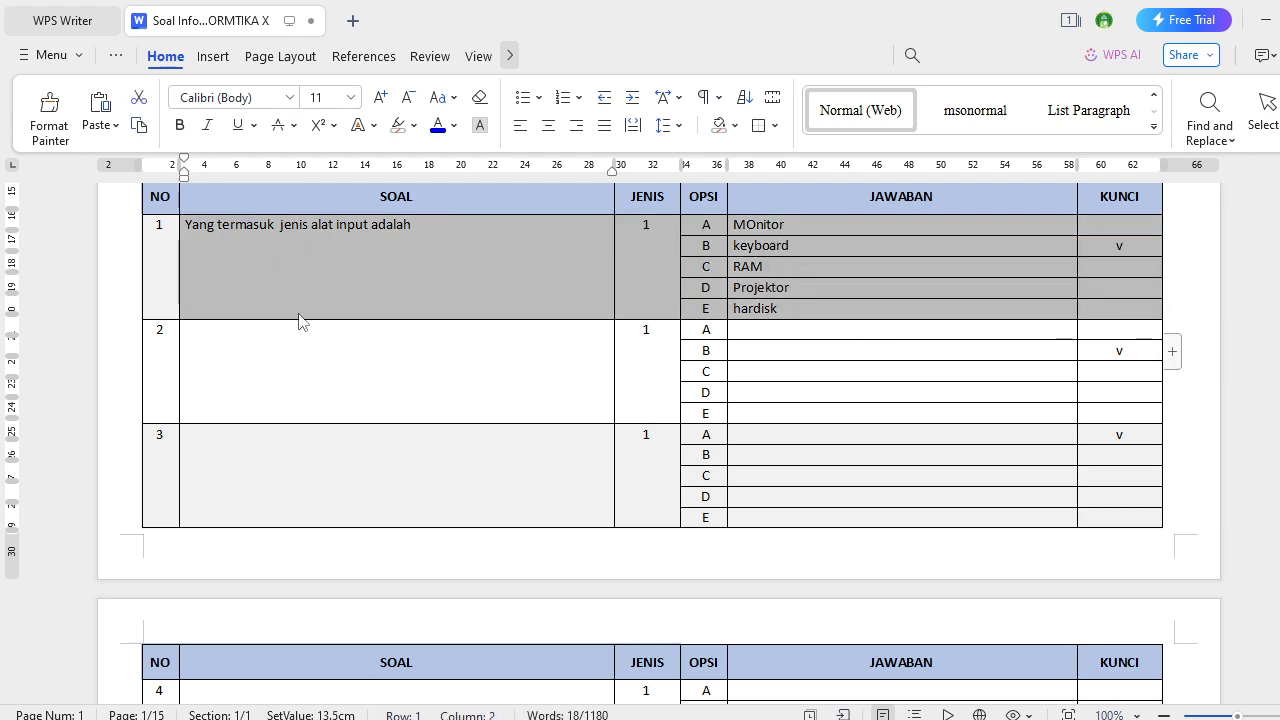
{"action": "left_click_drag", "start_coordinate": [212, 376], "coordinate": [248, 480]}
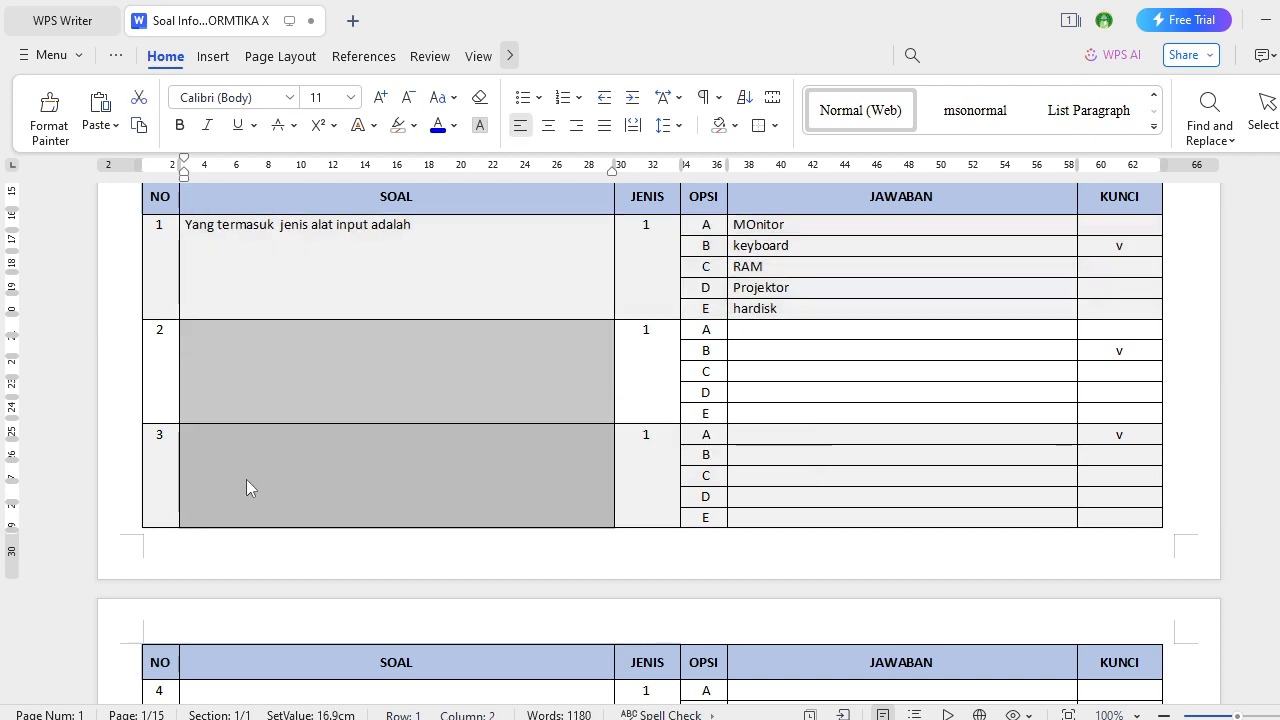
{"action": "key", "text": "ctrl+v"}
{"action": "key", "text": "ctrl+z"}
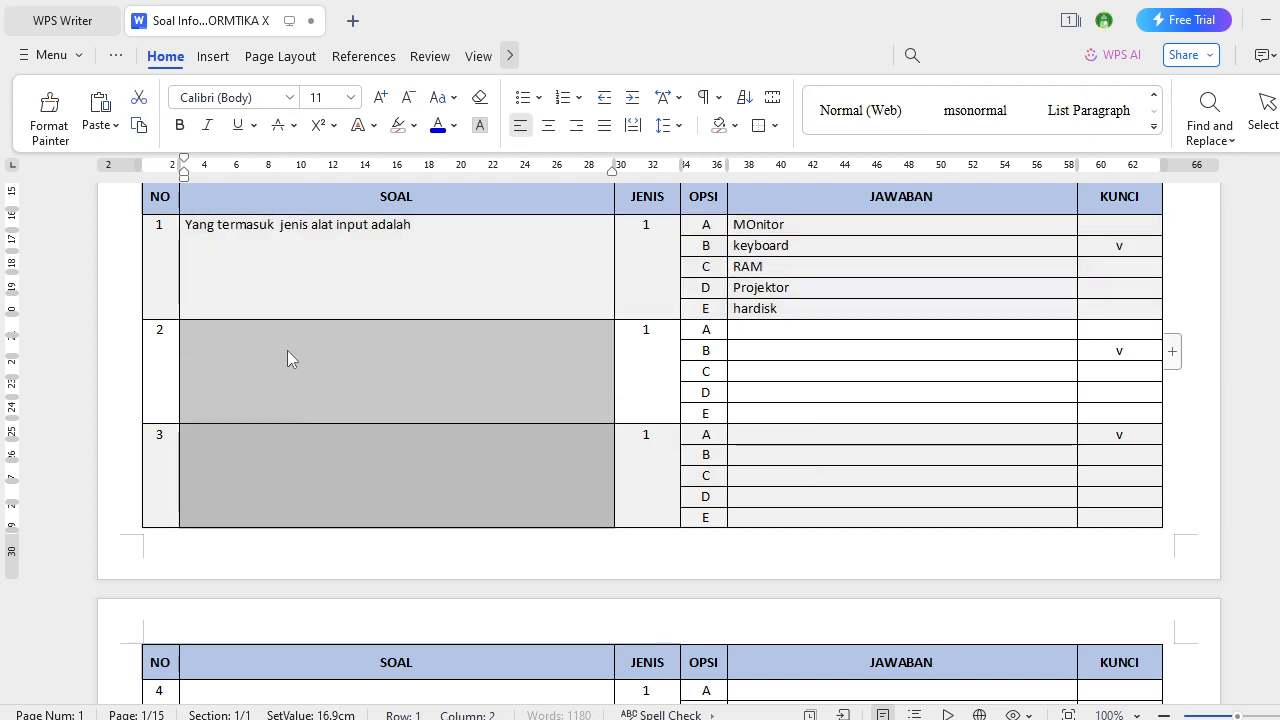
Copy multiple-choice question 1 with its type, options, answers and key mark into questions 2 and 3.
{"action": "left_click", "coordinate": [225, 239]}
{"action": "left_click_drag", "start_coordinate": [188, 226], "coordinate": [1128, 309]}
{"action": "key", "text": "ctrl+c"}
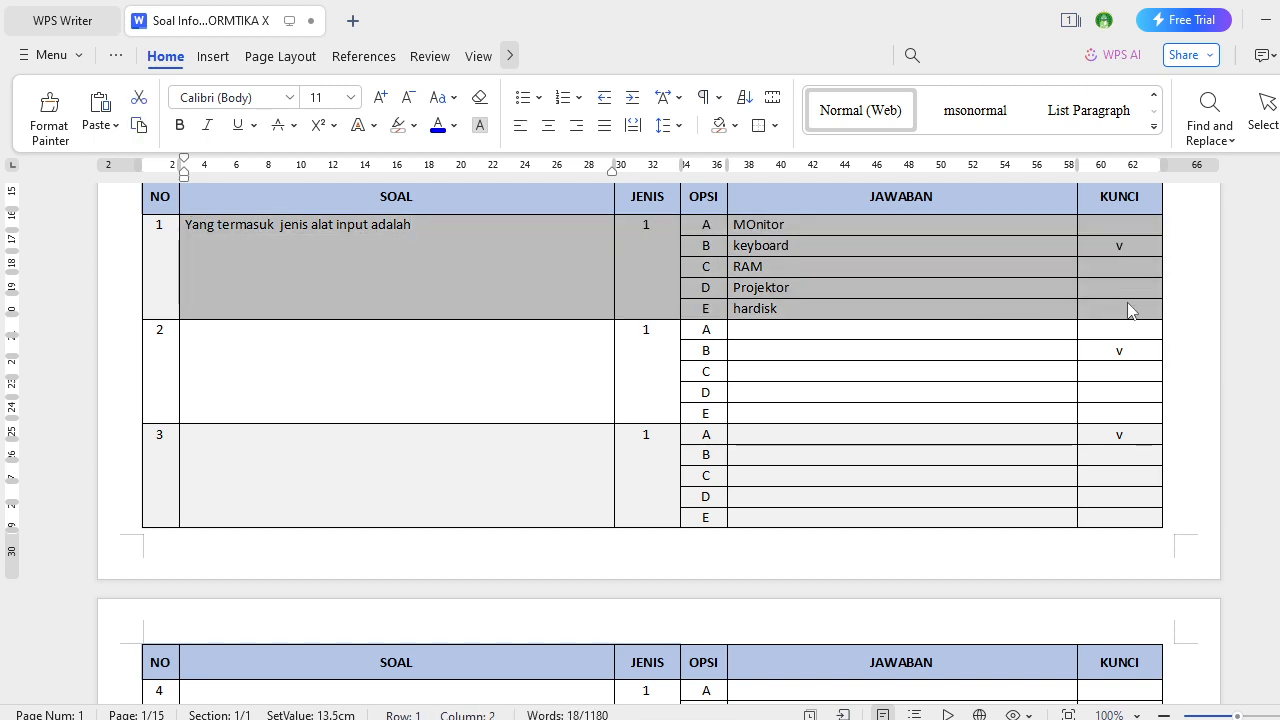
{"action": "left_click", "coordinate": [327, 360]}
{"action": "key", "text": "ctrl+v"}
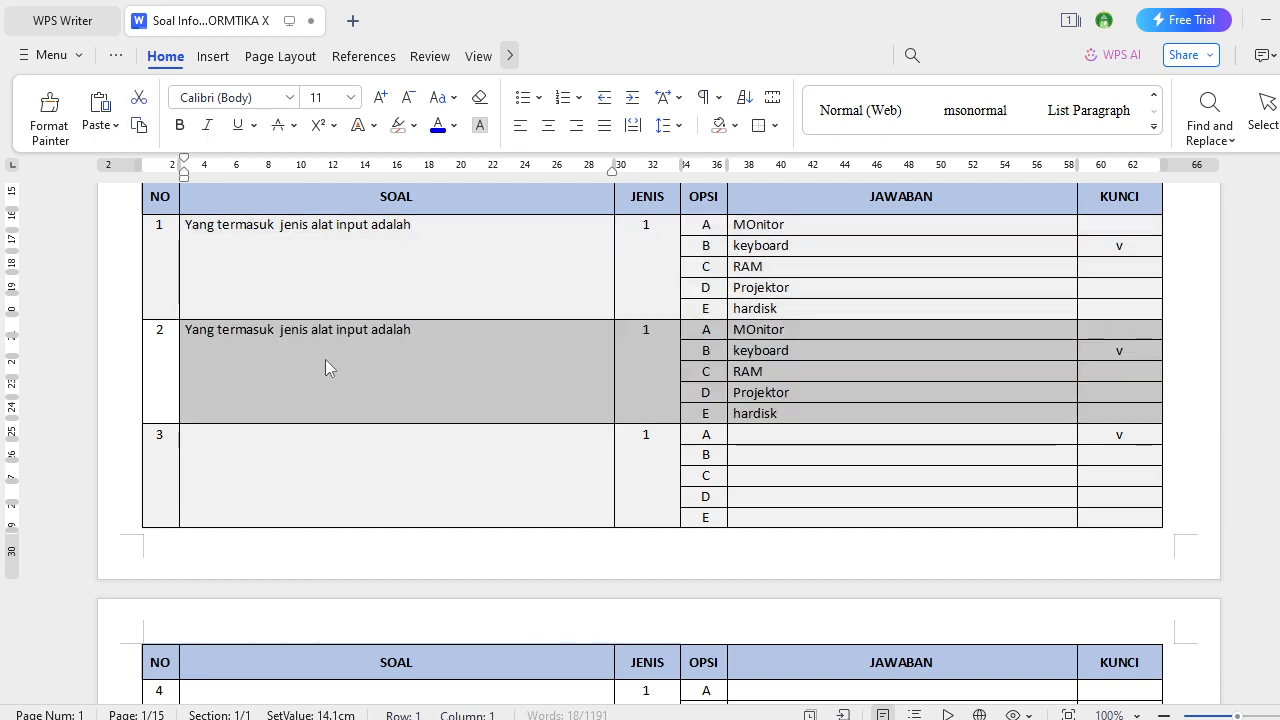
{"action": "left_click", "coordinate": [295, 473]}
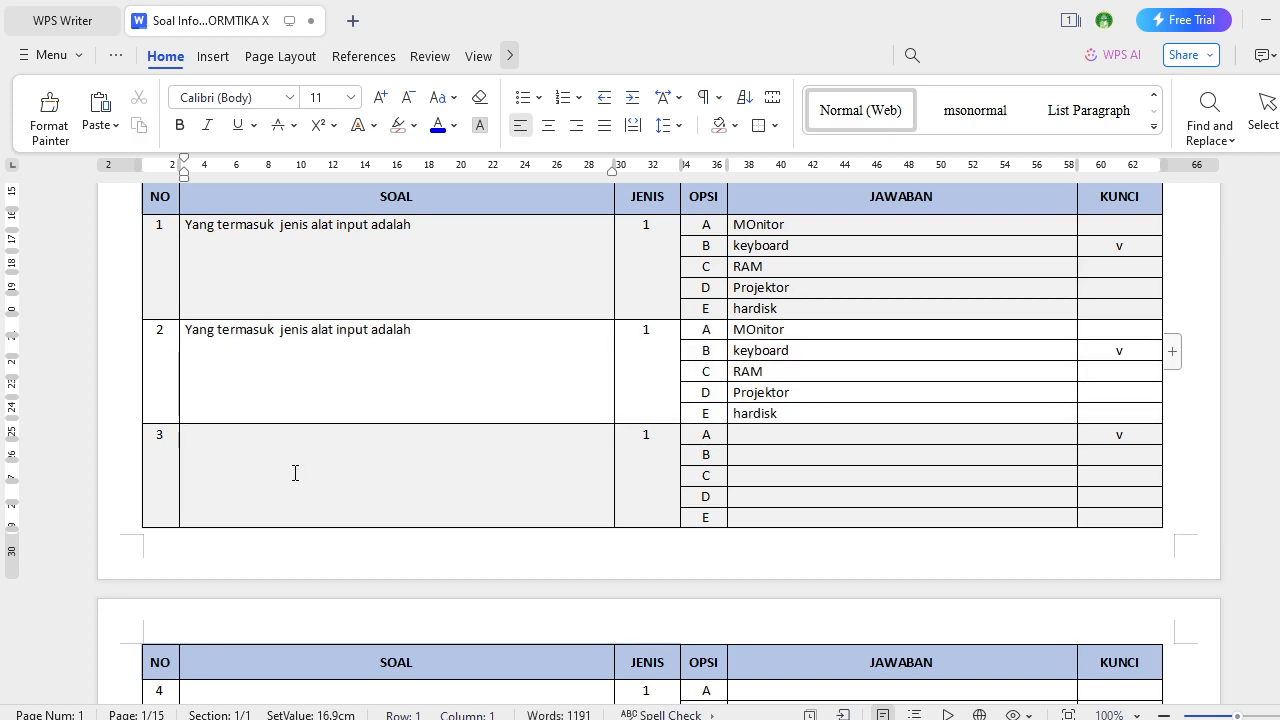
{"action": "type", "text": "Yang termasuk  jenis alat input adalah MOnitor keyboard\tv RAM Projektor hardisk"}
Paste the copied question with its answers and key mark into multiple-choice questions 4, 5 and 6.
{"action": "scroll", "coordinate": [373, 450], "scroll_direction": "down", "scroll_amount": 4}
{"action": "left_click", "coordinate": [234, 512]}
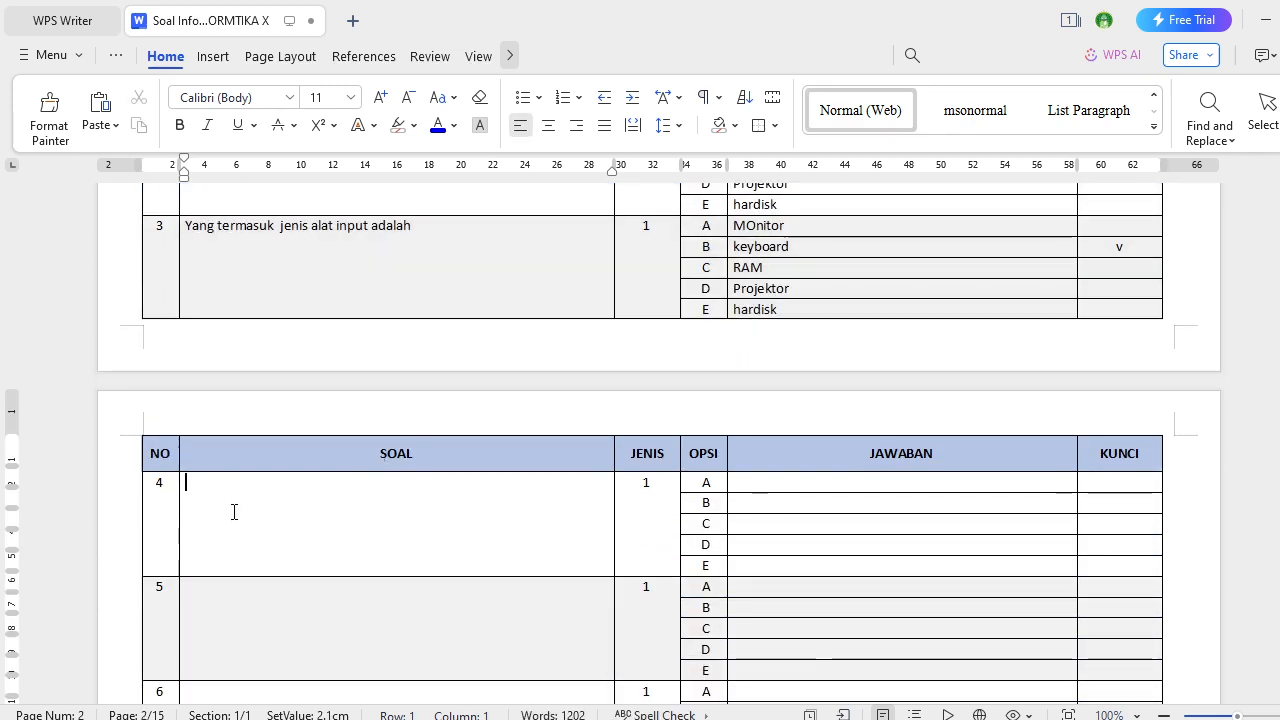
{"action": "key", "text": "ctrl+v"}
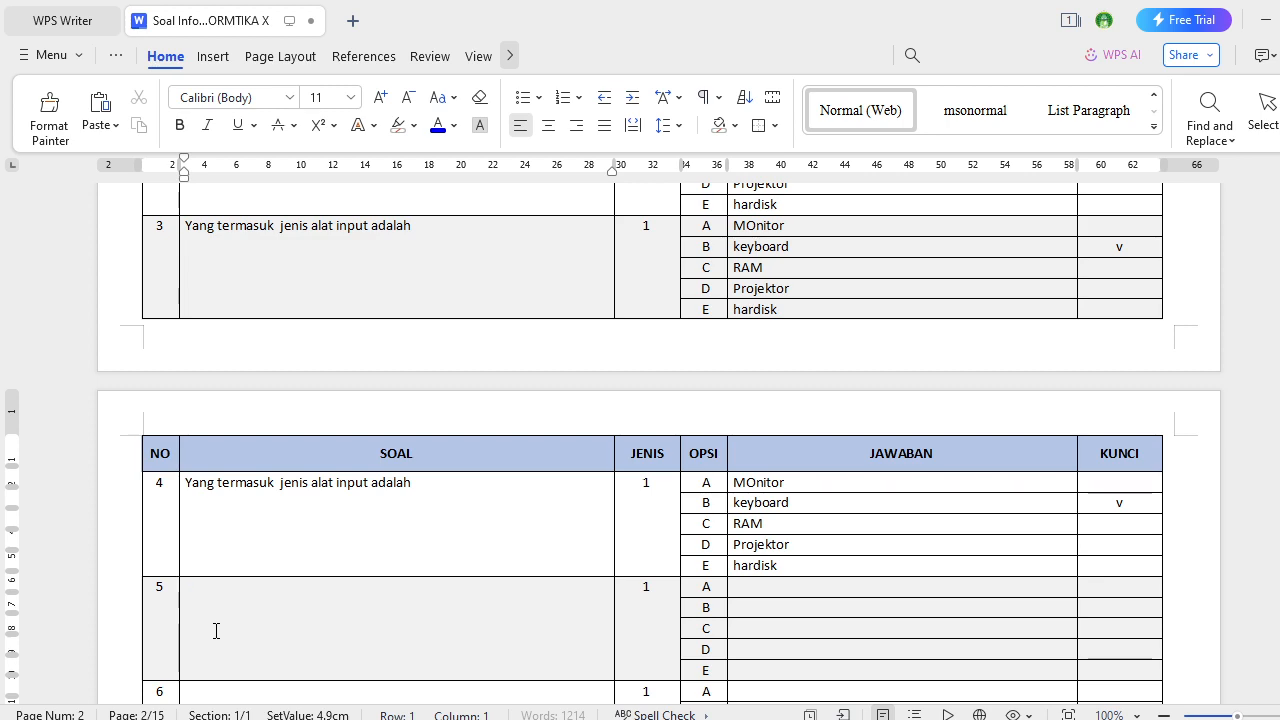
{"action": "key", "text": "ctrl+v"}
{"action": "scroll", "coordinate": [212, 612], "scroll_direction": "down", "scroll_amount": 1}
{"action": "left_click", "coordinate": [193, 615]}
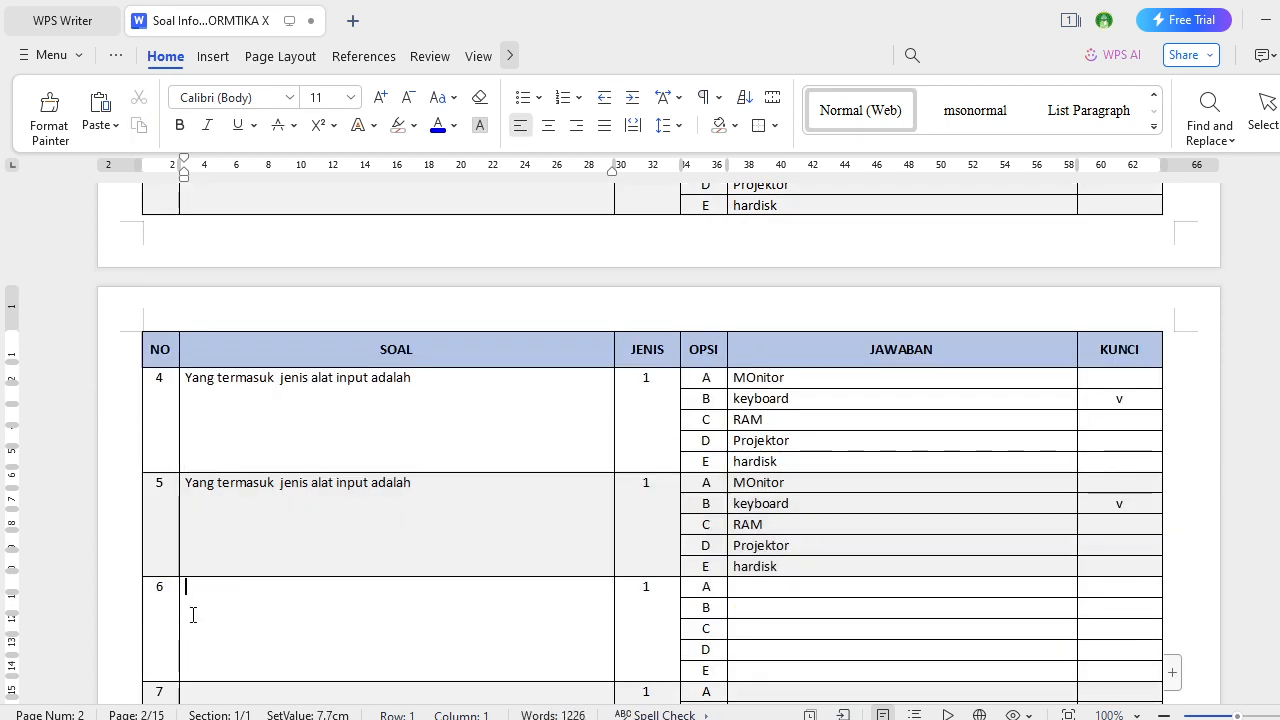
{"action": "type", "text": "Yang termasuk  jenis alat input adalah MOnitor keyboard\tv RAM Projektor hardisk"}
Paste the copied question with its answers and key mark into multiple-choice questions 7 and 8.
{"action": "scroll", "coordinate": [220, 590], "scroll_direction": "down", "scroll_amount": 3}
{"action": "left_click", "coordinate": [227, 427]}
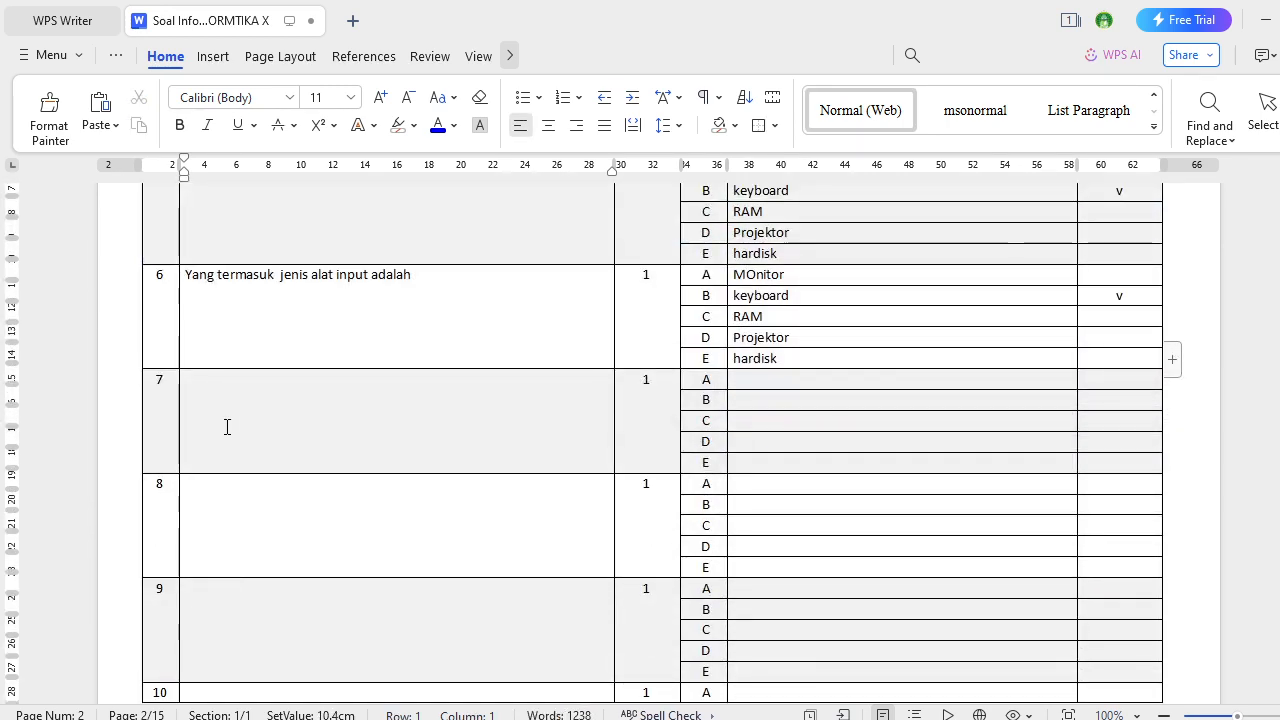
{"action": "key", "text": "ctrl+v"}
{"action": "left_click", "coordinate": [216, 548]}
{"action": "key", "text": "ctrl+v"}
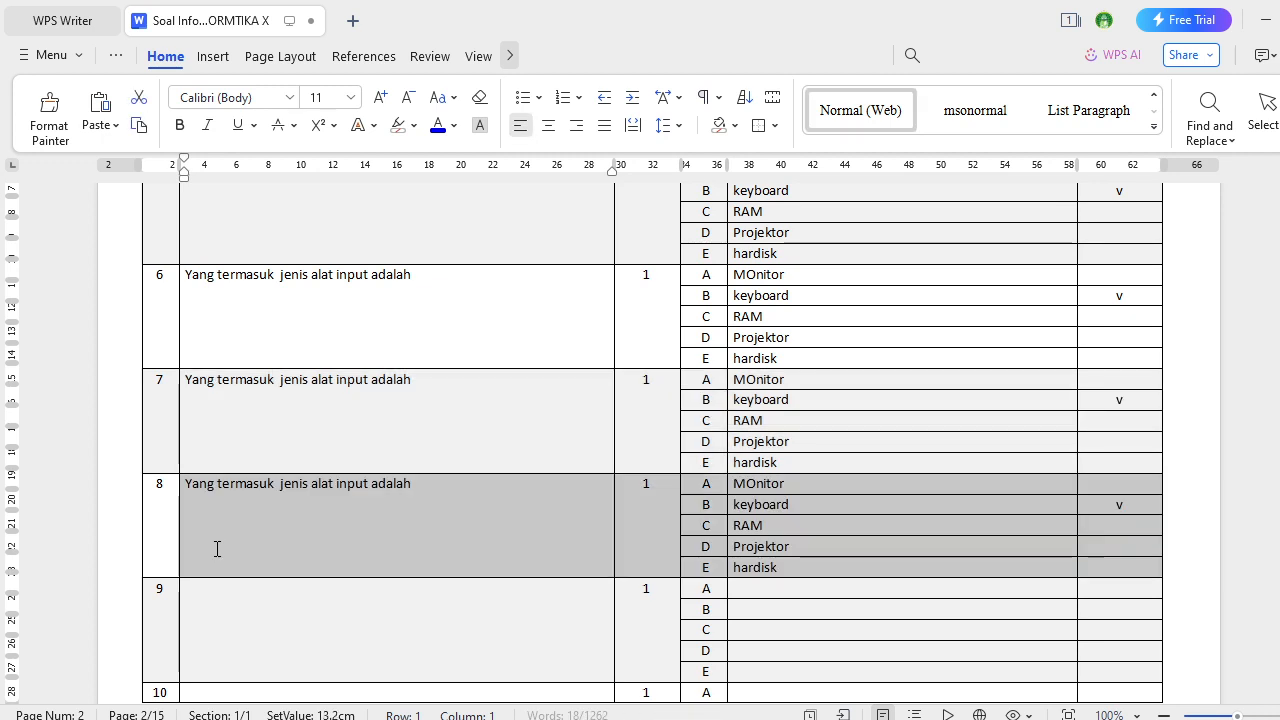
Paste the copied question with its answers and key mark into multiple-choice questions 9 and 10.
{"action": "left_click", "coordinate": [214, 626]}
{"action": "type", "text": "Yang termasuk  jenis alat input adalah MOnitor keyboard RAM Projektor hardisk v"}
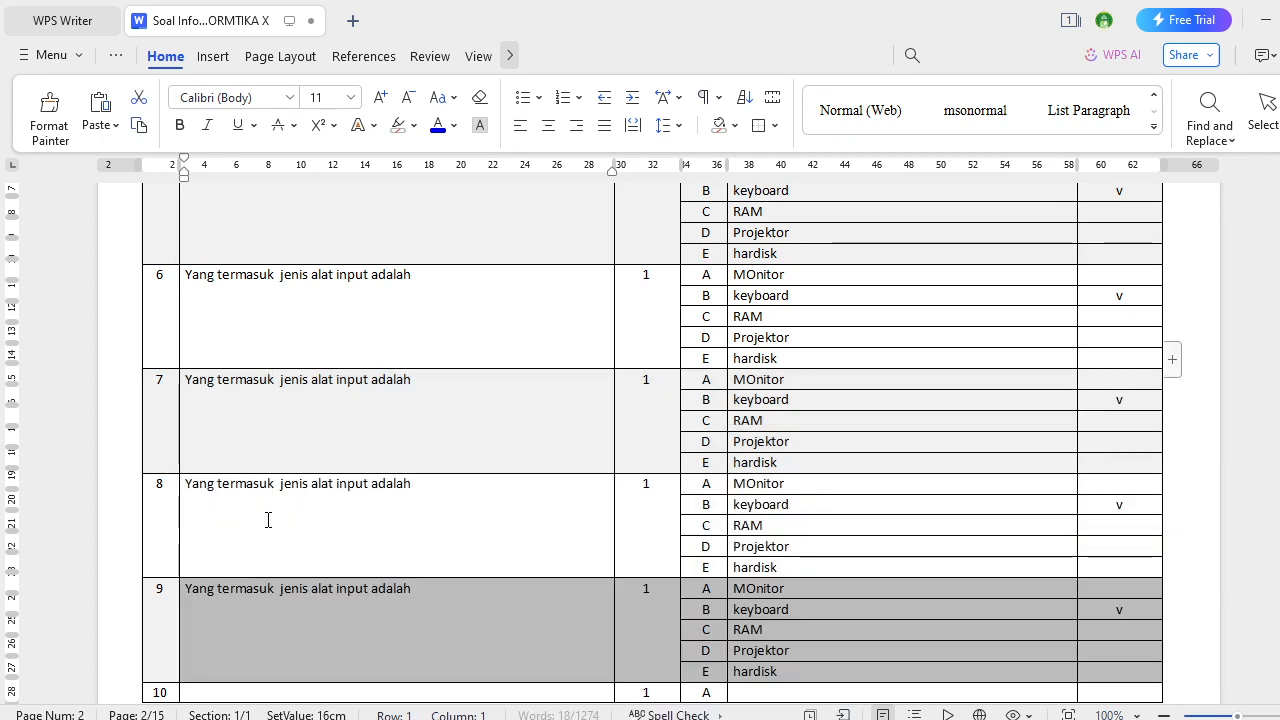
{"action": "scroll", "coordinate": [262, 530], "scroll_direction": "down", "scroll_amount": 3}
{"action": "left_click", "coordinate": [240, 540]}
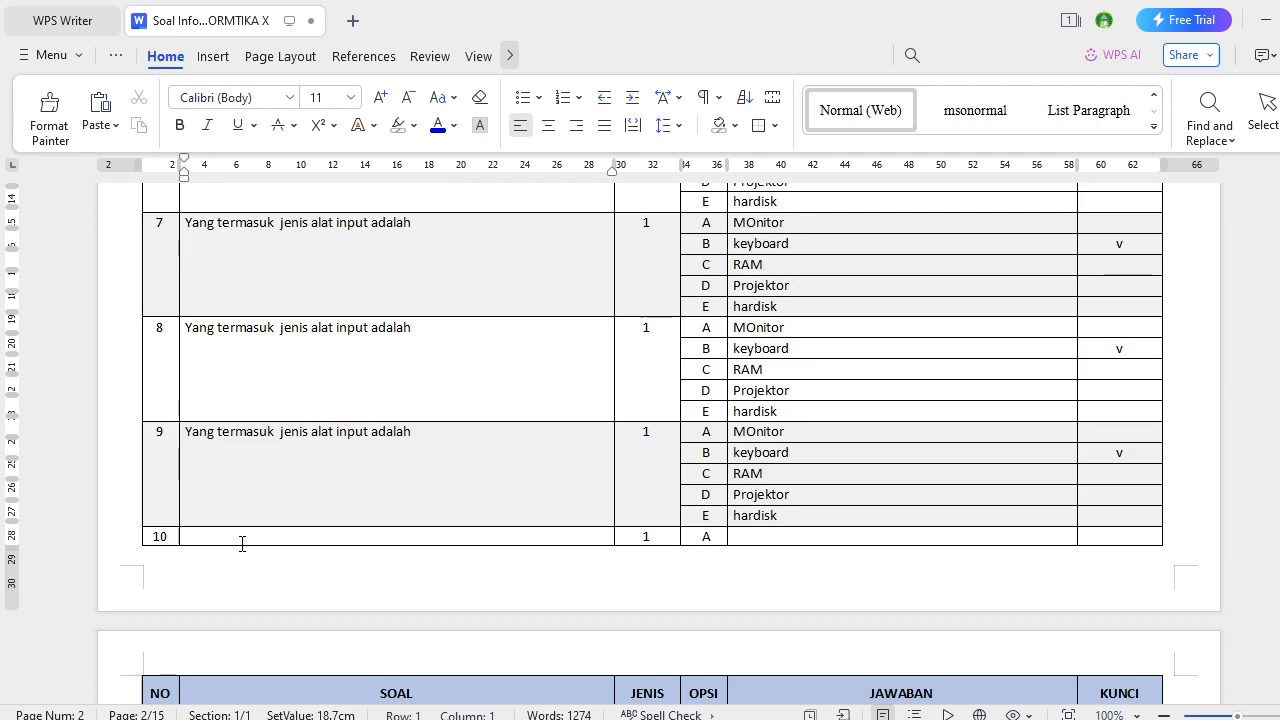
{"action": "type", "text": "Yang termasuk  jenis alat input adalah\tMOnitor keyboard\tv RAM Projektor hardisk"}
{"action": "scroll", "coordinate": [348, 491], "scroll_direction": "down", "scroll_amount": 5}
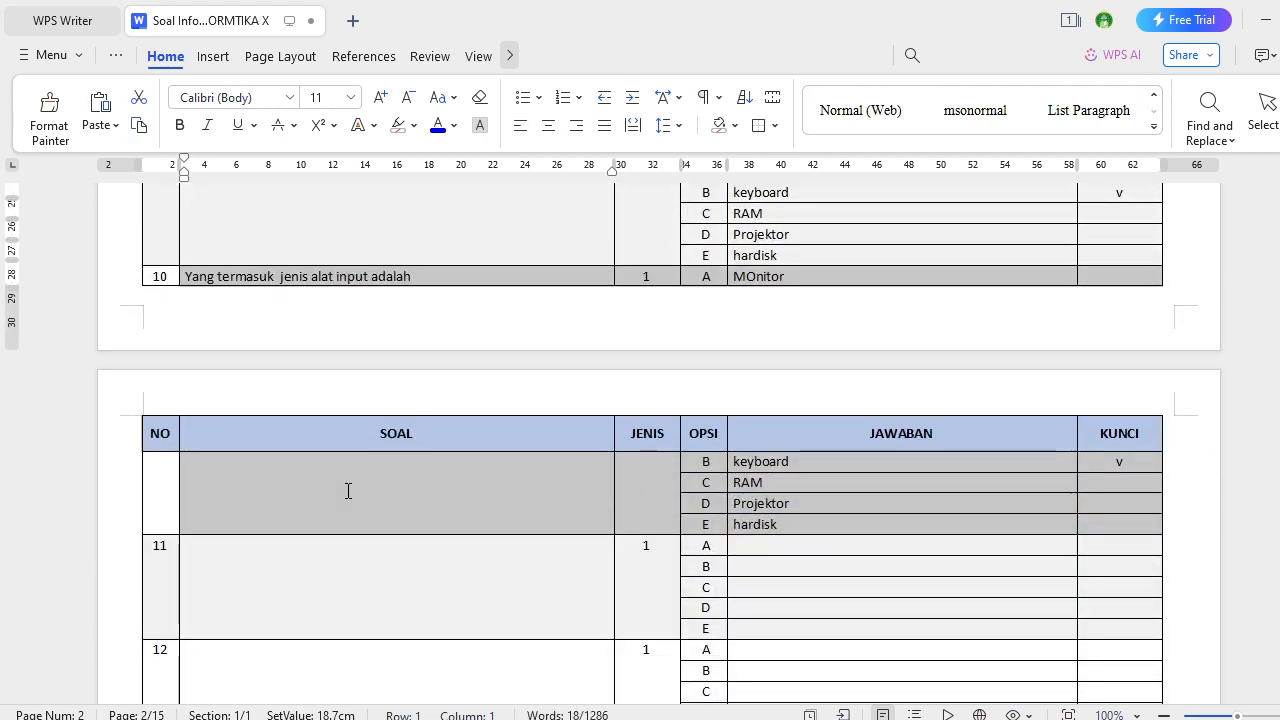
{"action": "scroll", "coordinate": [348, 491], "scroll_direction": "up", "scroll_amount": 15}
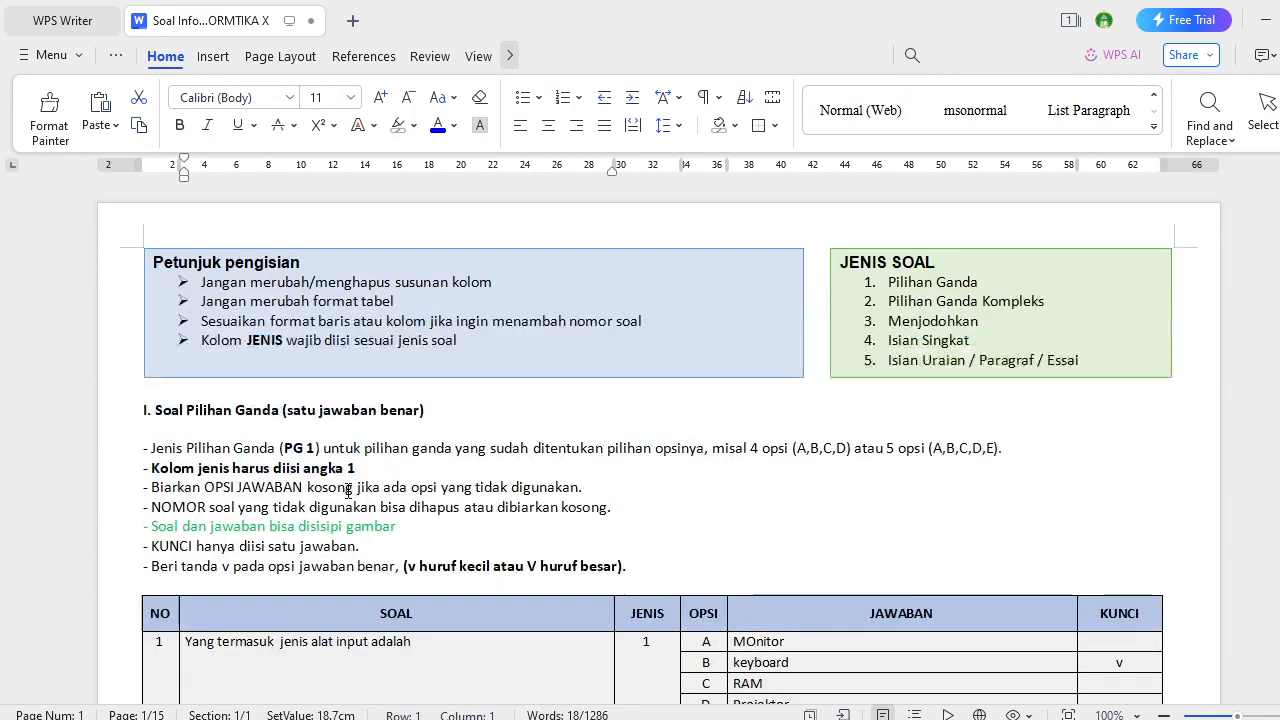
{"action": "scroll", "coordinate": [348, 491], "scroll_direction": "down", "scroll_amount": 10}
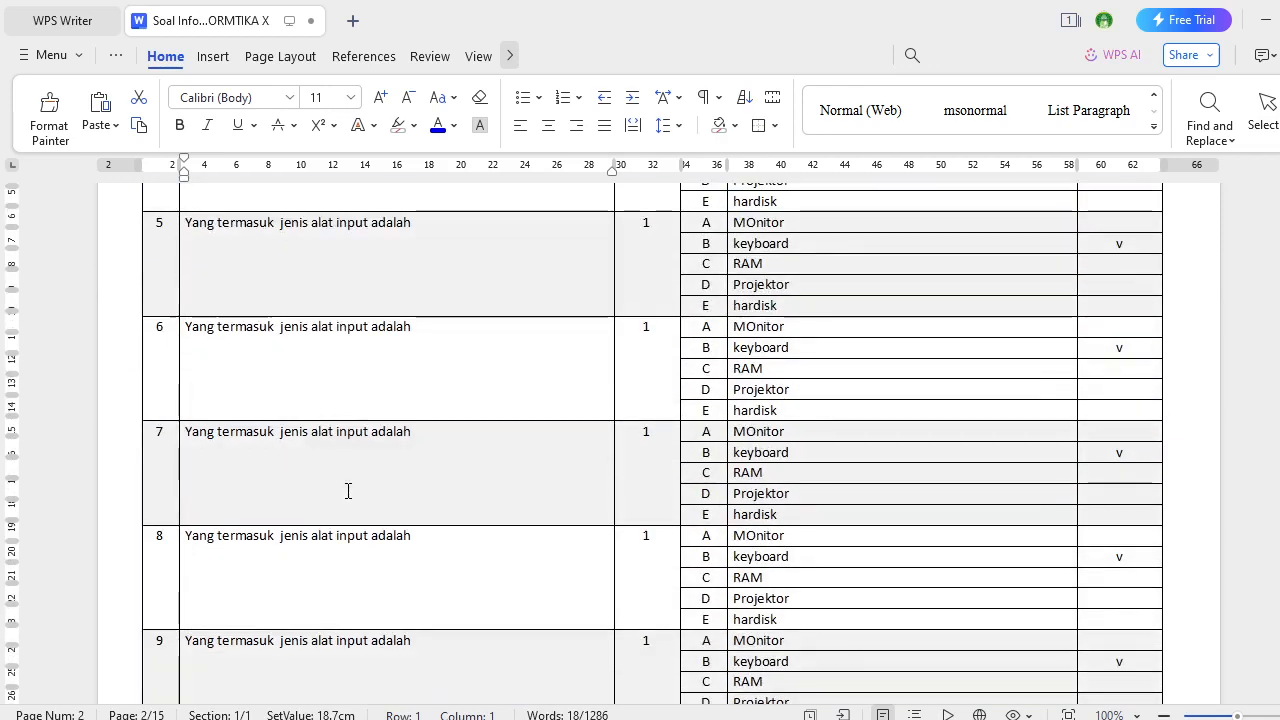
{"action": "scroll", "coordinate": [544, 329], "scroll_direction": "up", "scroll_amount": 4}
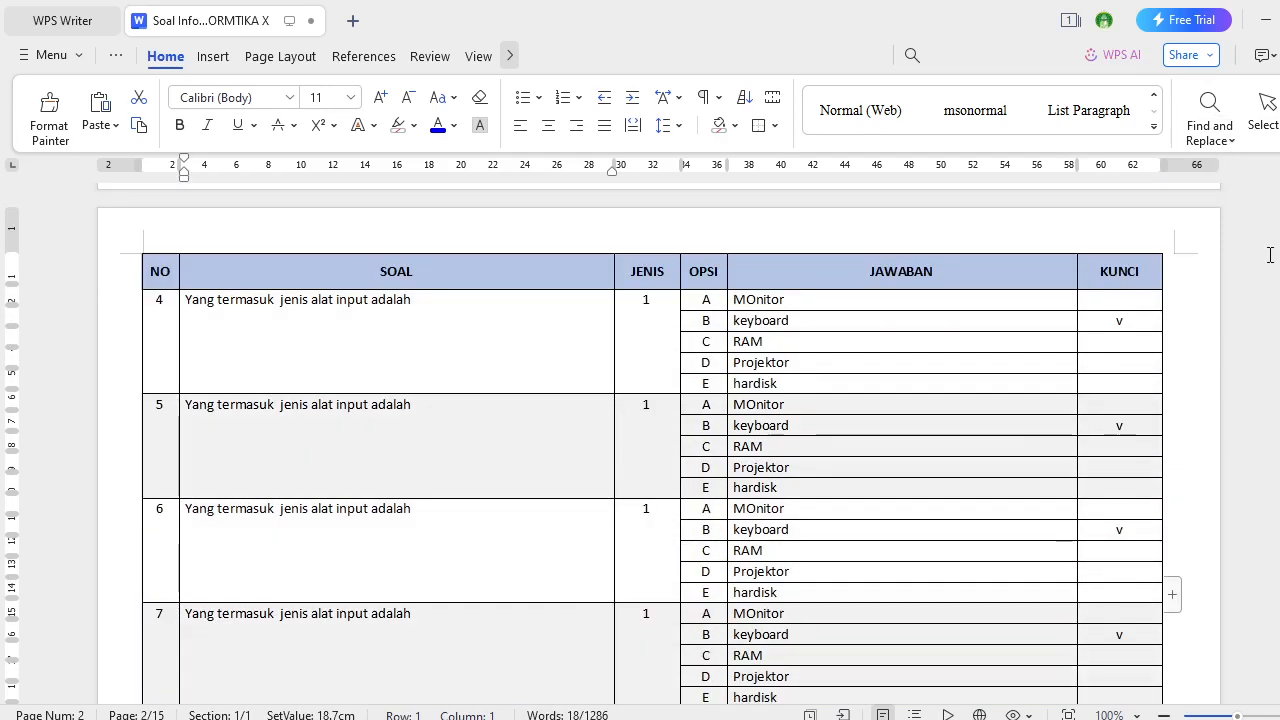
Look over the multiple-choice table from the filling instructions through questions 1 to 10 and on to the unused question rows.
{"action": "scroll", "coordinate": [544, 329], "scroll_direction": "down", "scroll_amount": 10}
{"action": "scroll", "coordinate": [544, 329], "scroll_direction": "down", "scroll_amount": 10}
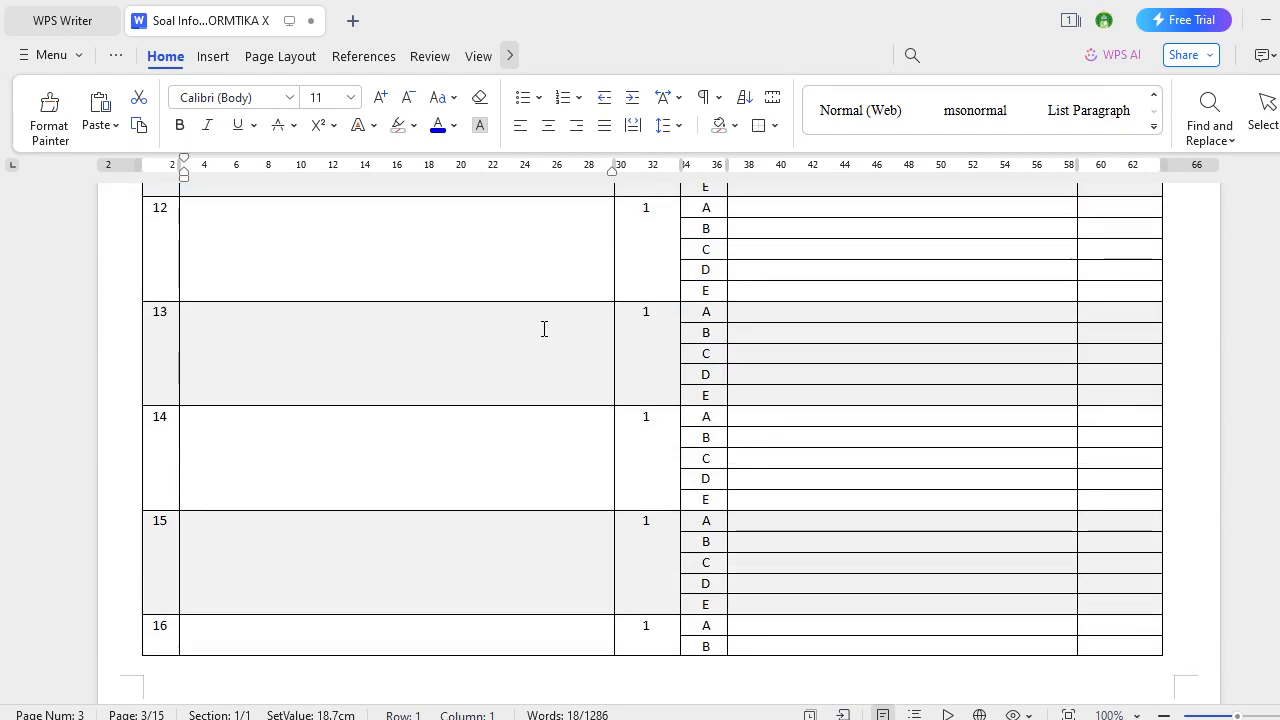
{"action": "scroll", "coordinate": [544, 329], "scroll_direction": "up", "scroll_amount": 12}
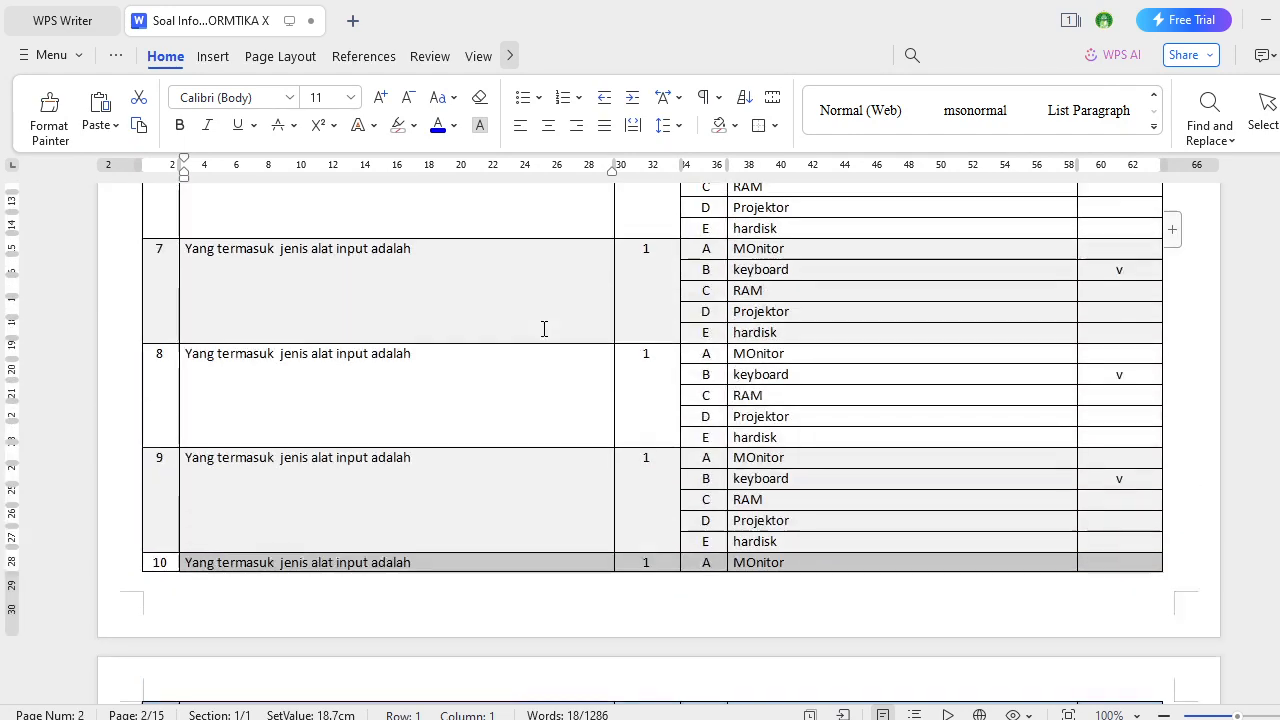
{"action": "scroll", "coordinate": [544, 329], "scroll_direction": "up", "scroll_amount": 6}
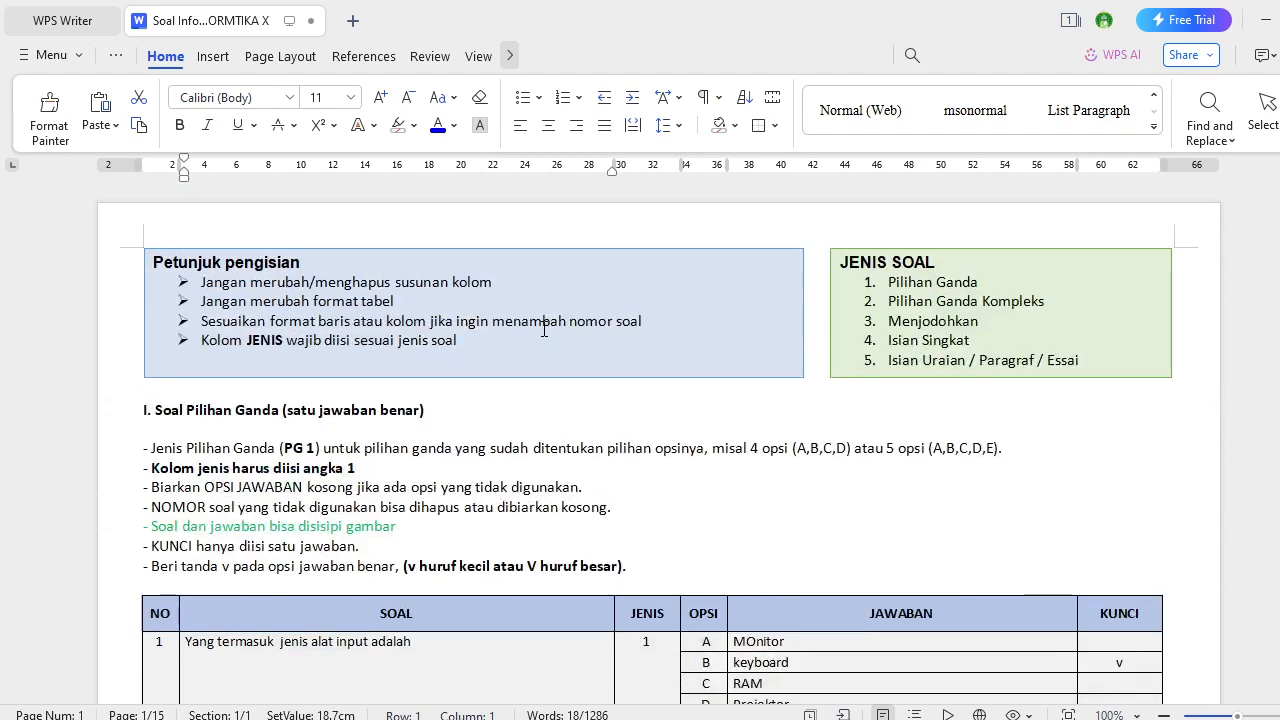
{"action": "scroll", "coordinate": [544, 329], "scroll_direction": "down", "scroll_amount": 3}
{"action": "scroll", "coordinate": [544, 329], "scroll_direction": "down", "scroll_amount": 6}
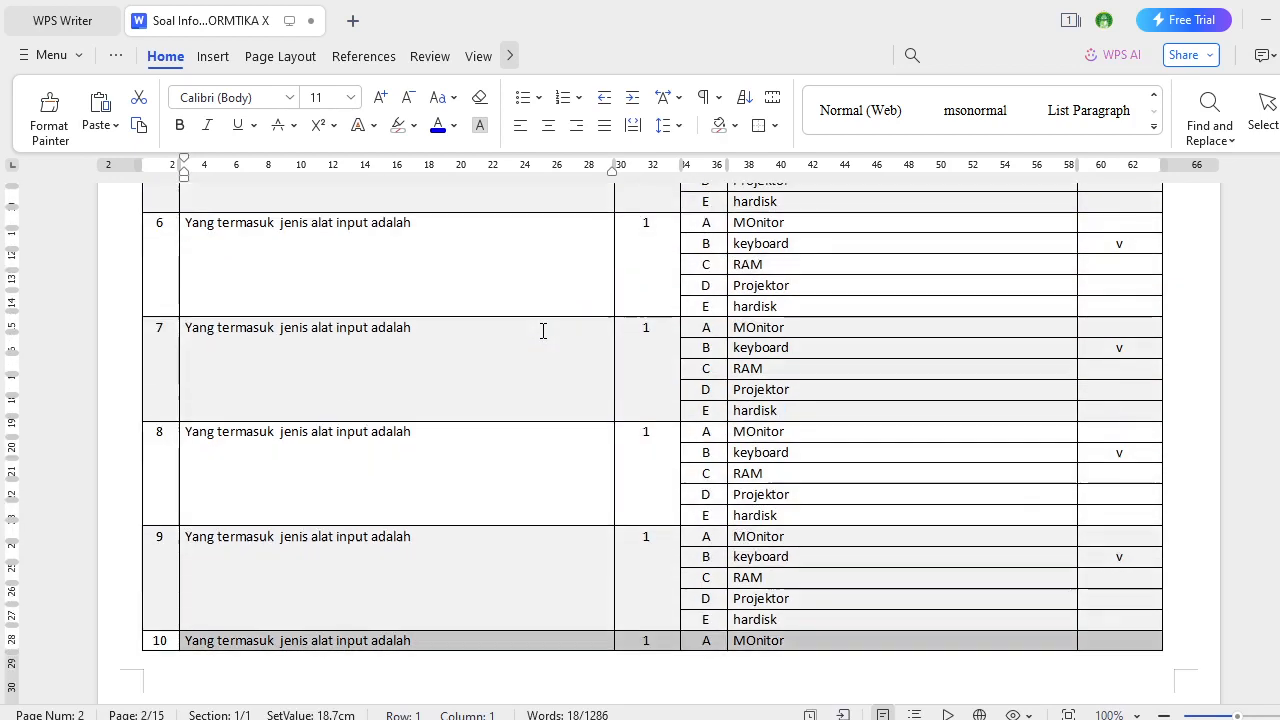
{"action": "scroll", "coordinate": [543, 331], "scroll_direction": "down", "scroll_amount": 9}
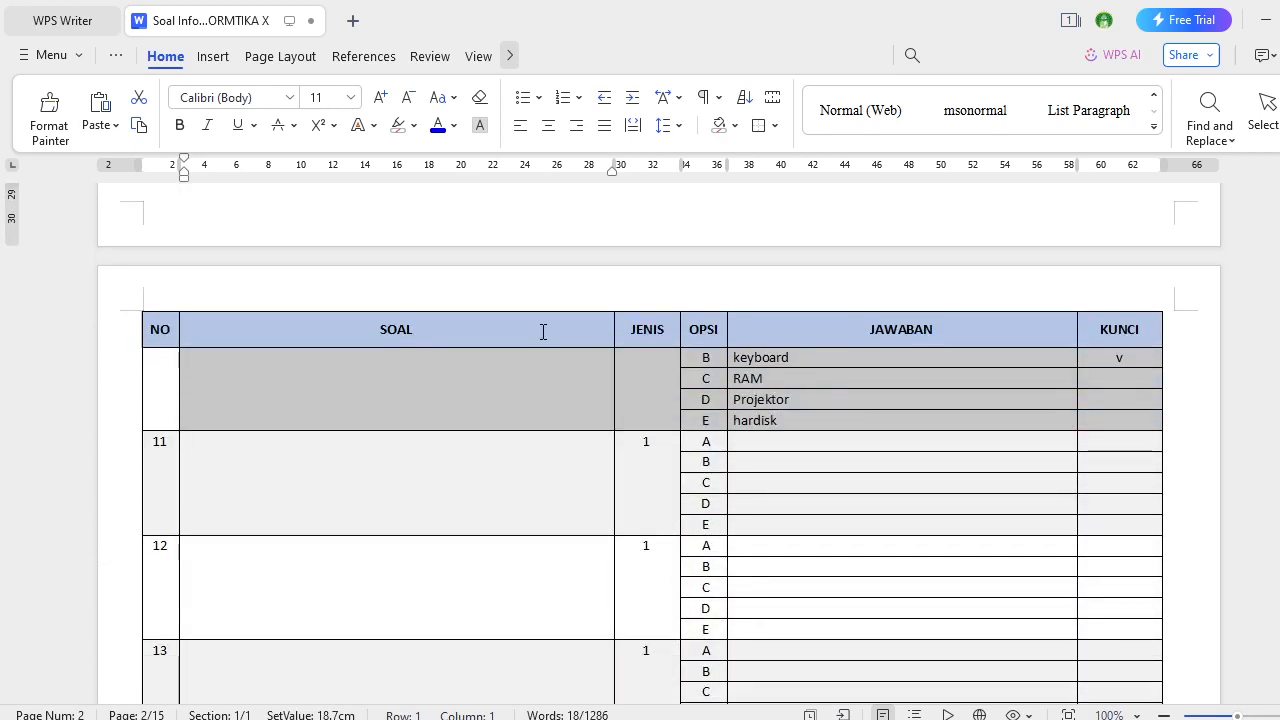
{"action": "scroll", "coordinate": [543, 331], "scroll_direction": "up", "scroll_amount": 4}
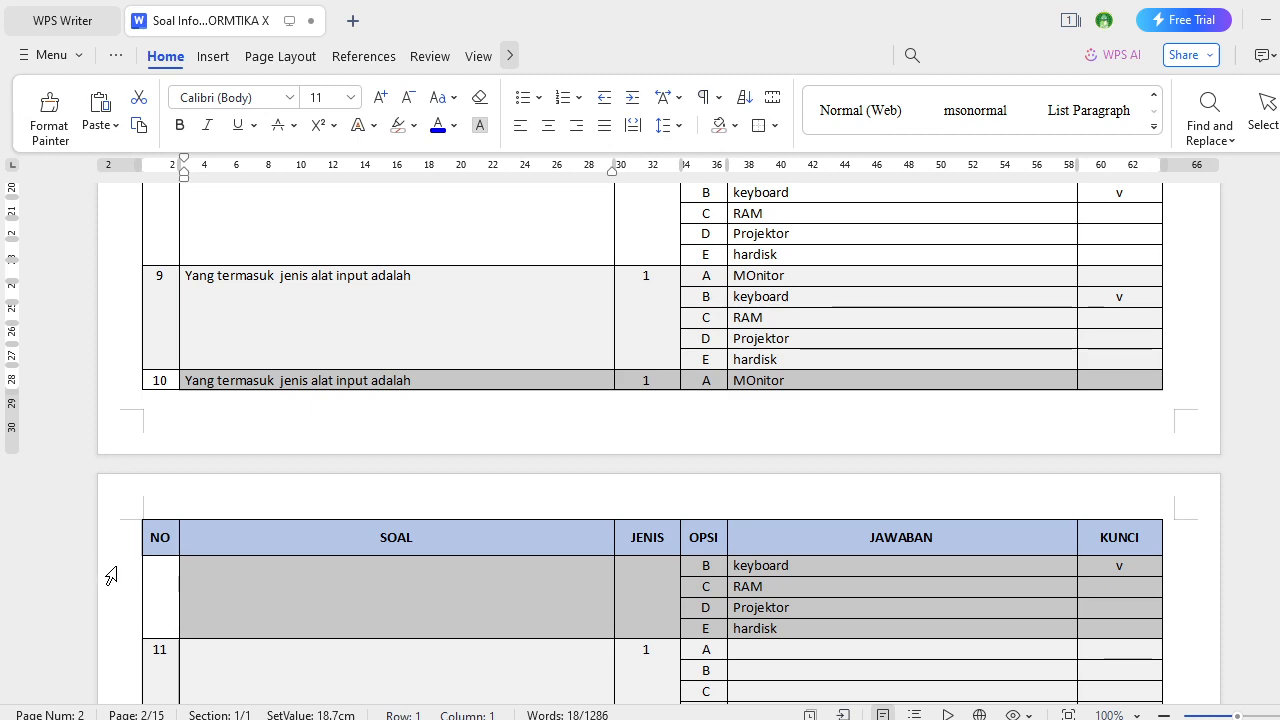
Delete everything from unused multiple-choice question 11 through the end of section IV, Soal Isian Singkat, keeping the essay section.
{"action": "left_click", "coordinate": [112, 690]}
{"action": "scroll", "coordinate": [85, 540], "scroll_direction": "down", "scroll_amount": 3}
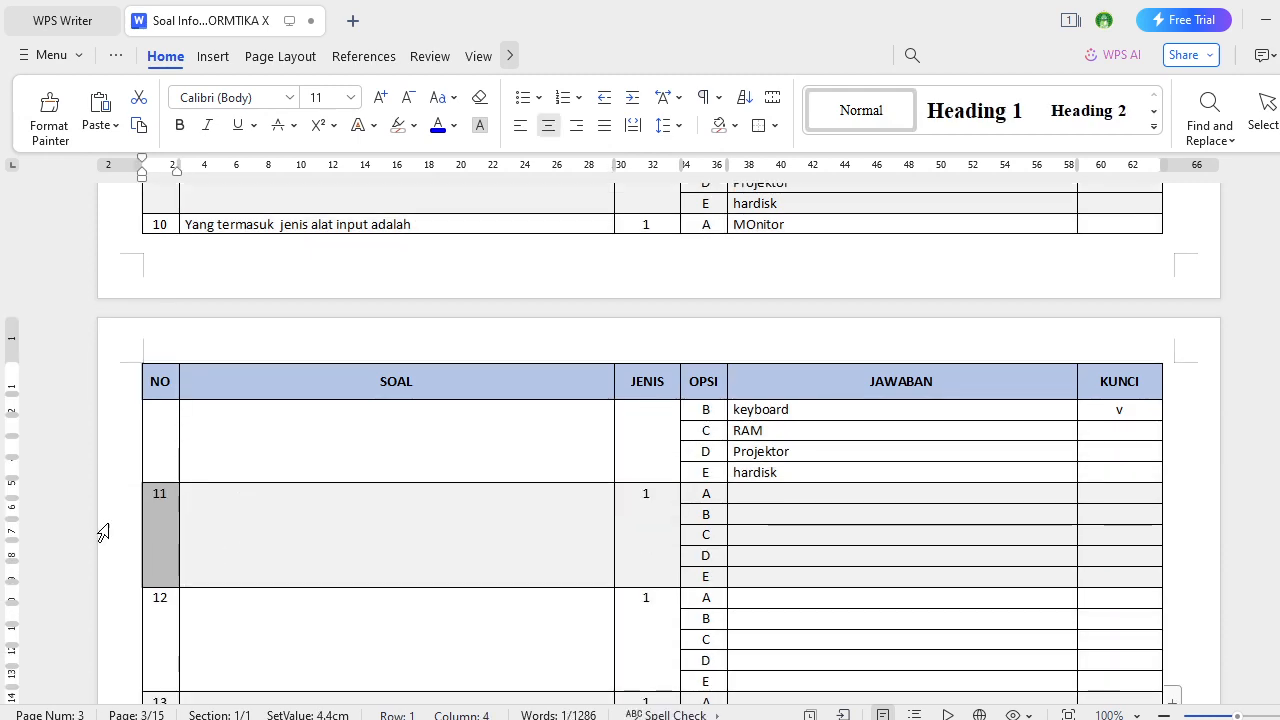
{"action": "left_click_drag", "start_coordinate": [103, 532], "coordinate": [791, 459]}
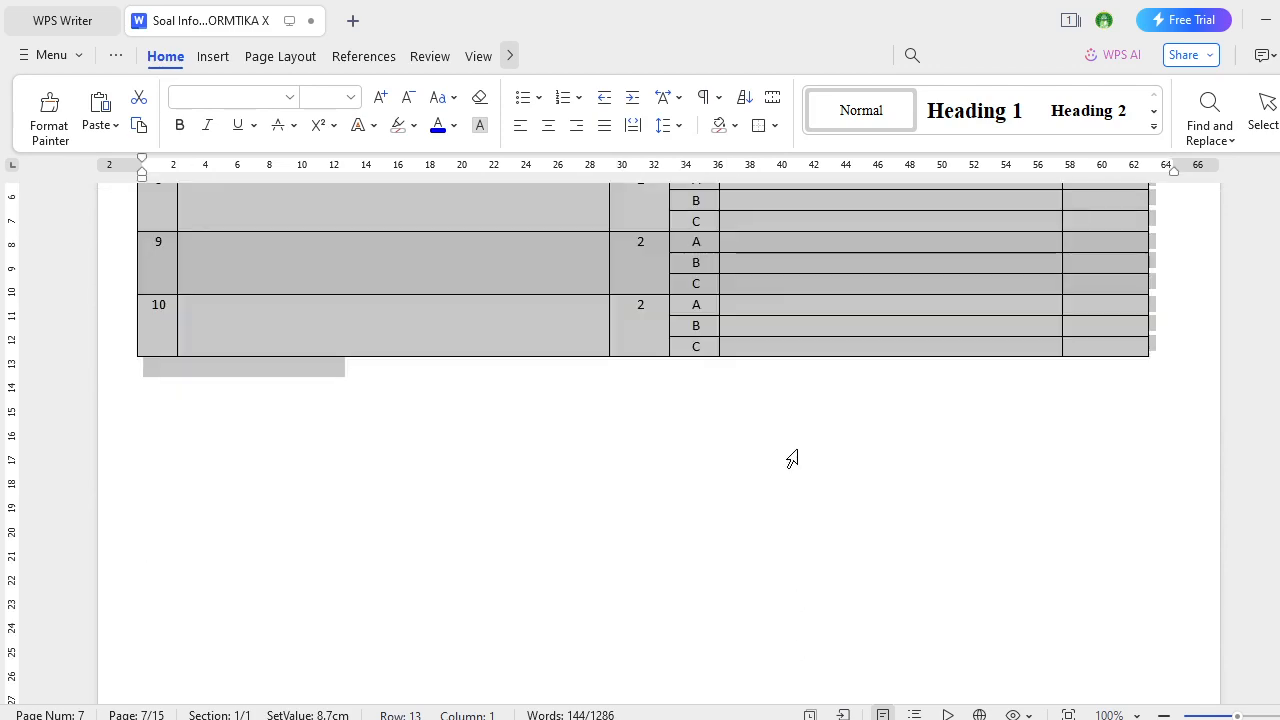
{"action": "left_click_drag", "start_coordinate": [821, 364], "coordinate": [838, 530]}
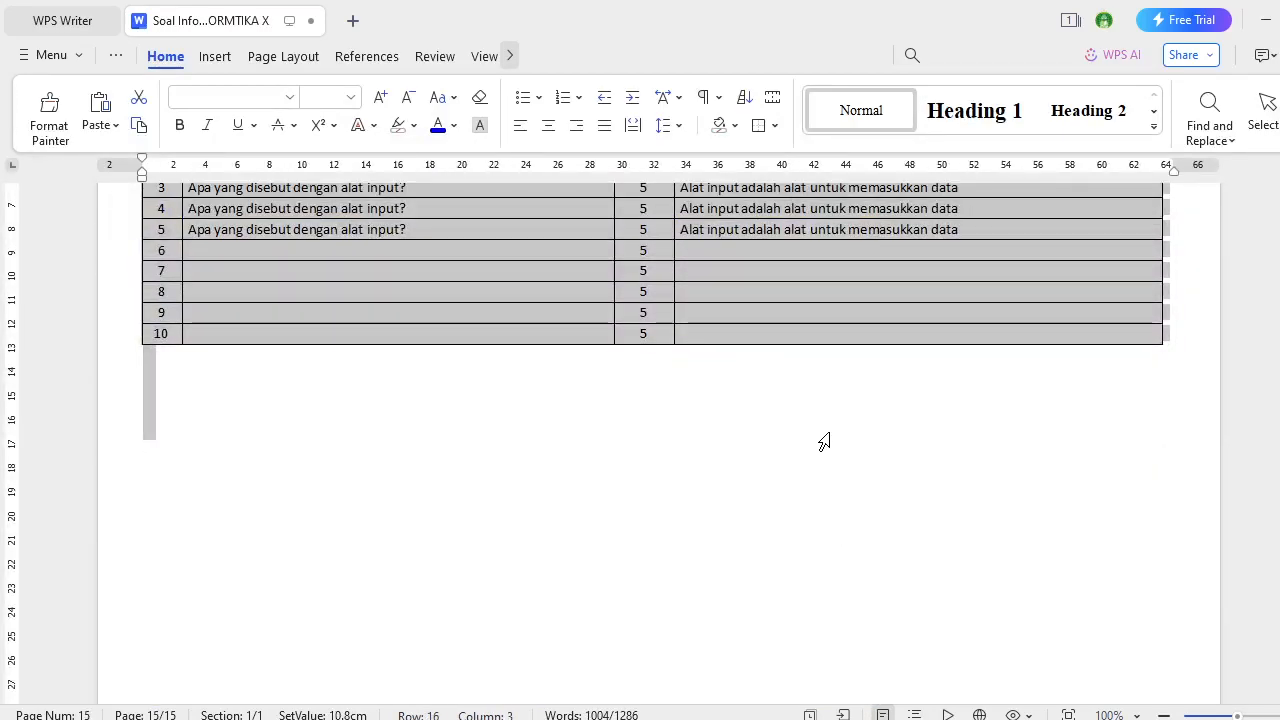
{"action": "left_click_drag", "start_coordinate": [824, 441], "coordinate": [711, 534]}
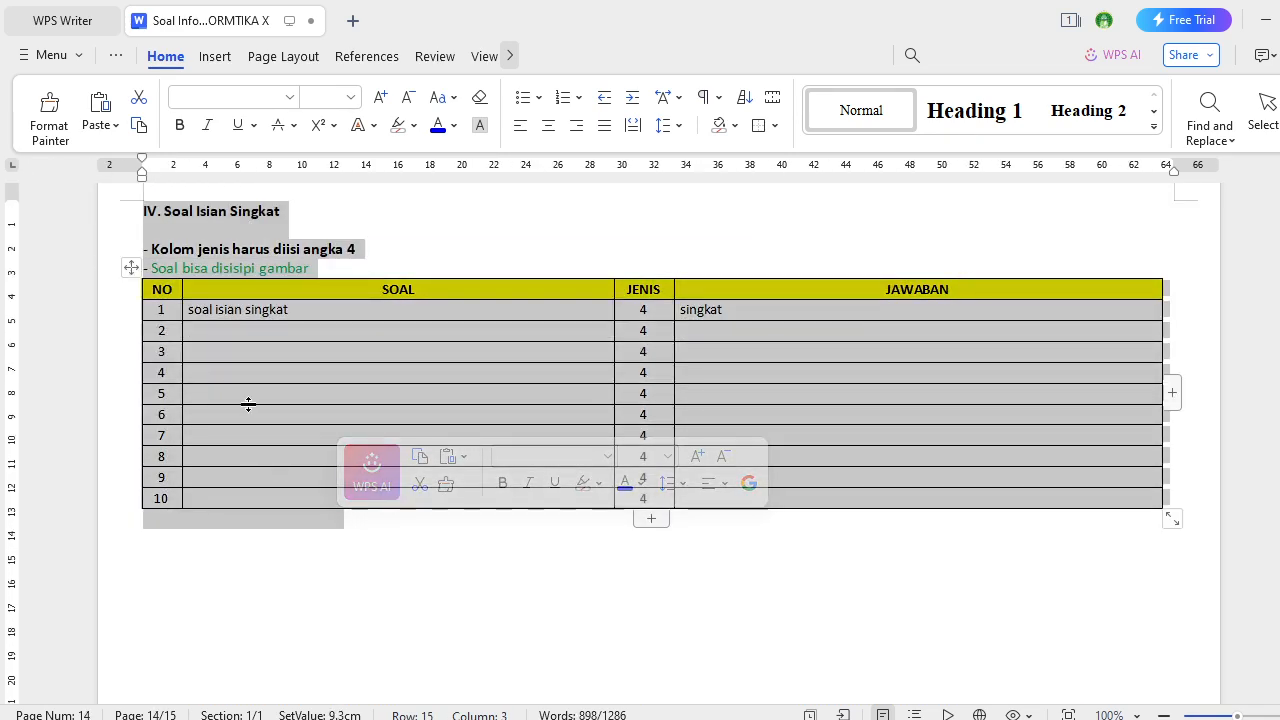
{"action": "left_click", "coordinate": [420, 486]}
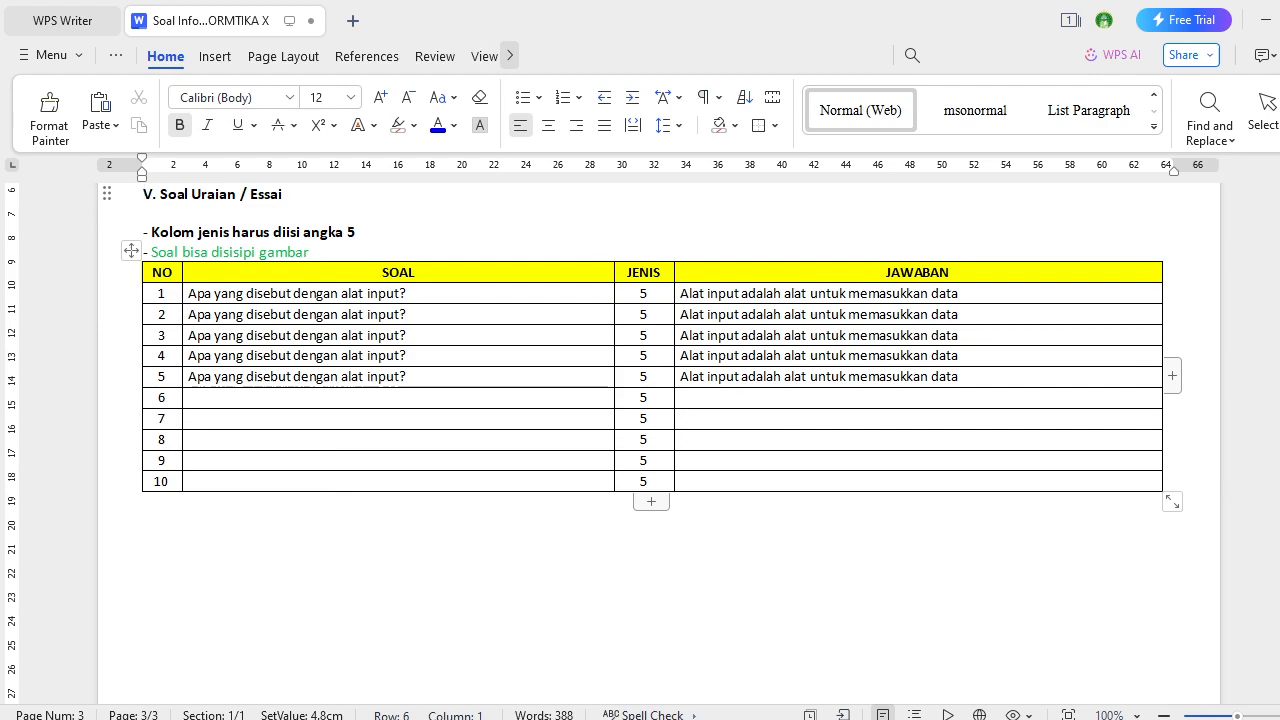
Check the shortened multiple-choice table and the essay section, and save the document.
{"action": "scroll", "coordinate": [660, 440], "scroll_direction": "up", "scroll_amount": 8}
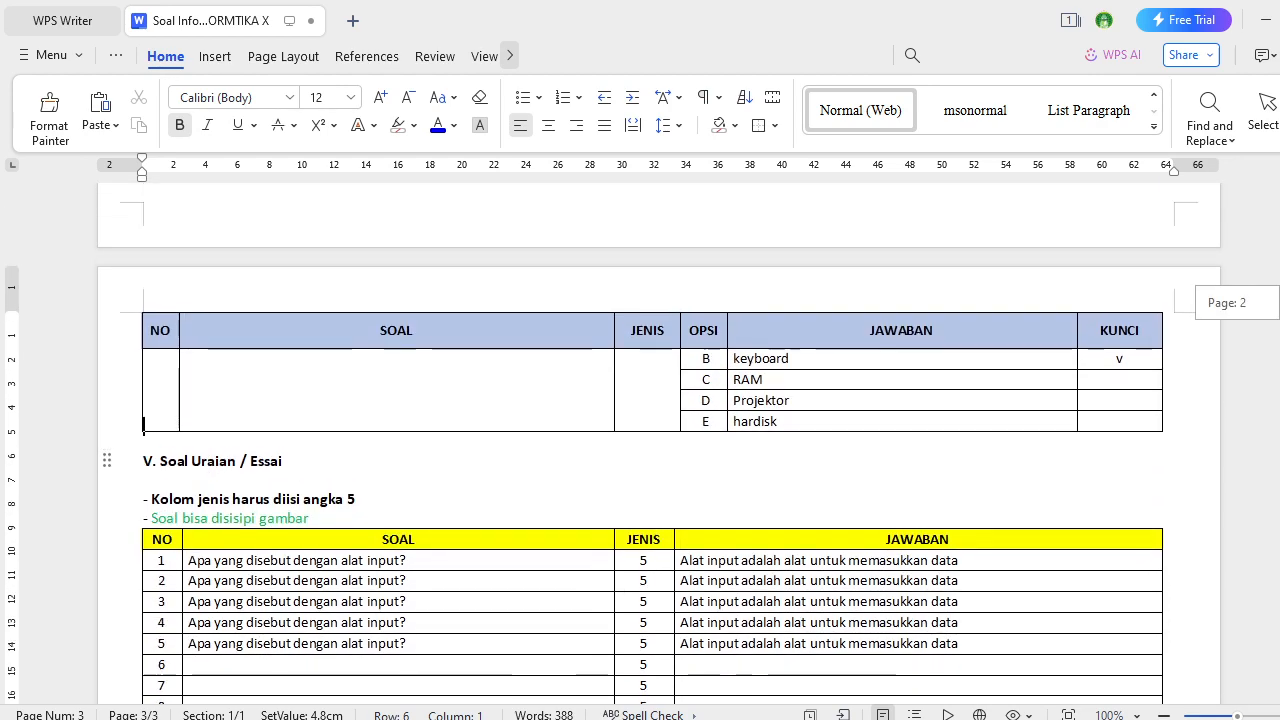
{"action": "scroll", "coordinate": [660, 440], "scroll_direction": "up", "scroll_amount": 1}
{"action": "scroll", "coordinate": [660, 440], "scroll_direction": "down", "scroll_amount": 2}
{"action": "scroll", "coordinate": [660, 440], "scroll_direction": "up", "scroll_amount": 2}
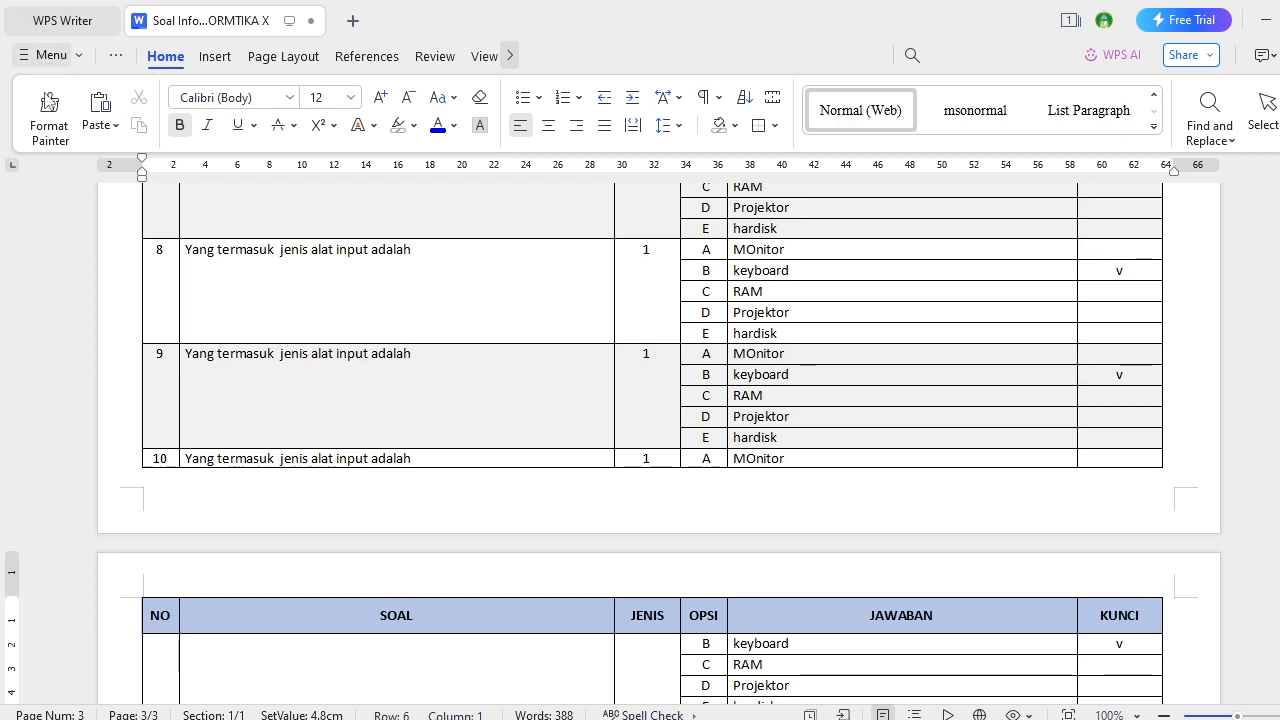
{"action": "left_click", "coordinate": [45, 56]}
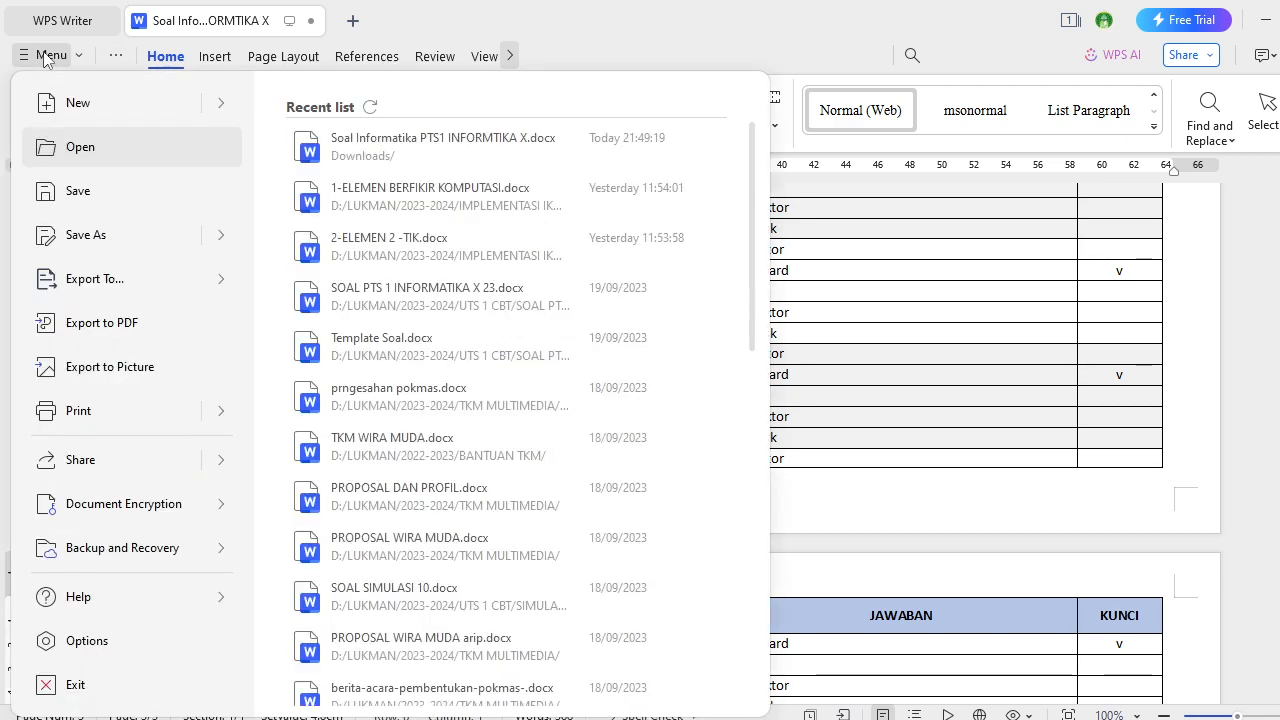
{"action": "left_click", "coordinate": [87, 200]}
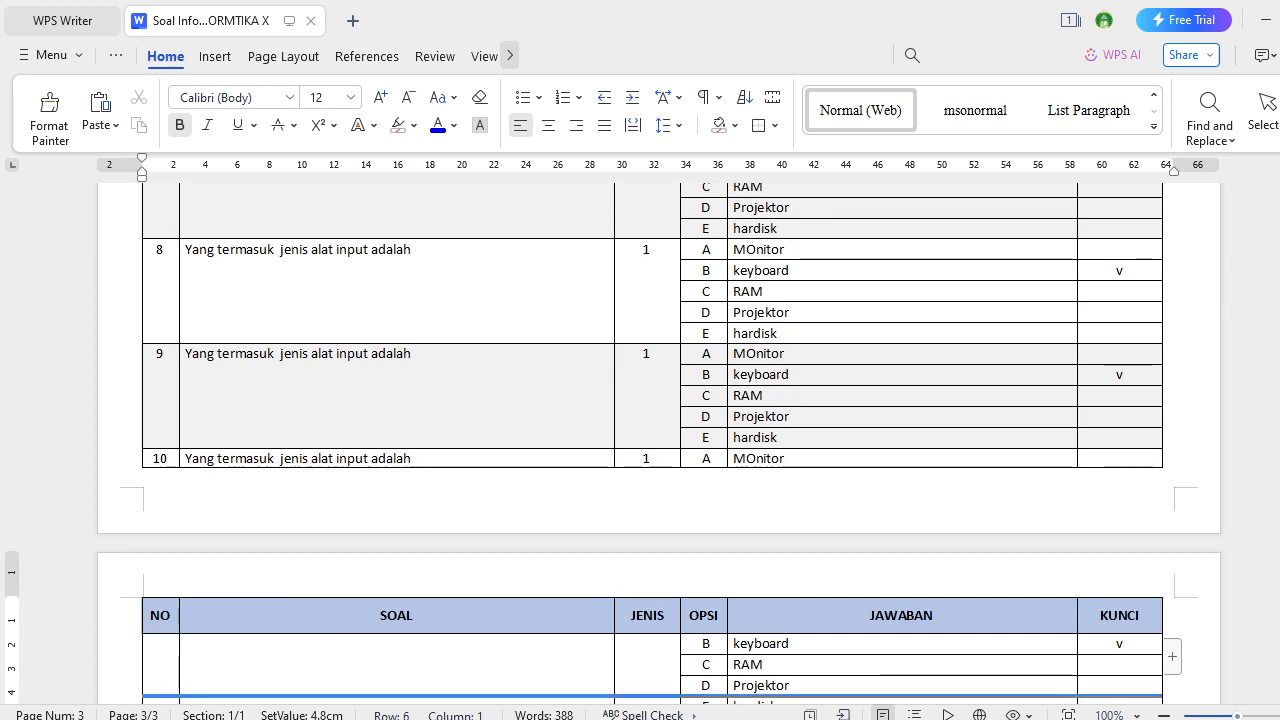
Switch to the Import Bank Soal page in Chrome and choose Soal Informatika PTS1 INFORMTIKA X.docx as the file for upload.
{"action": "mouse_move", "coordinate": [850, 718]}
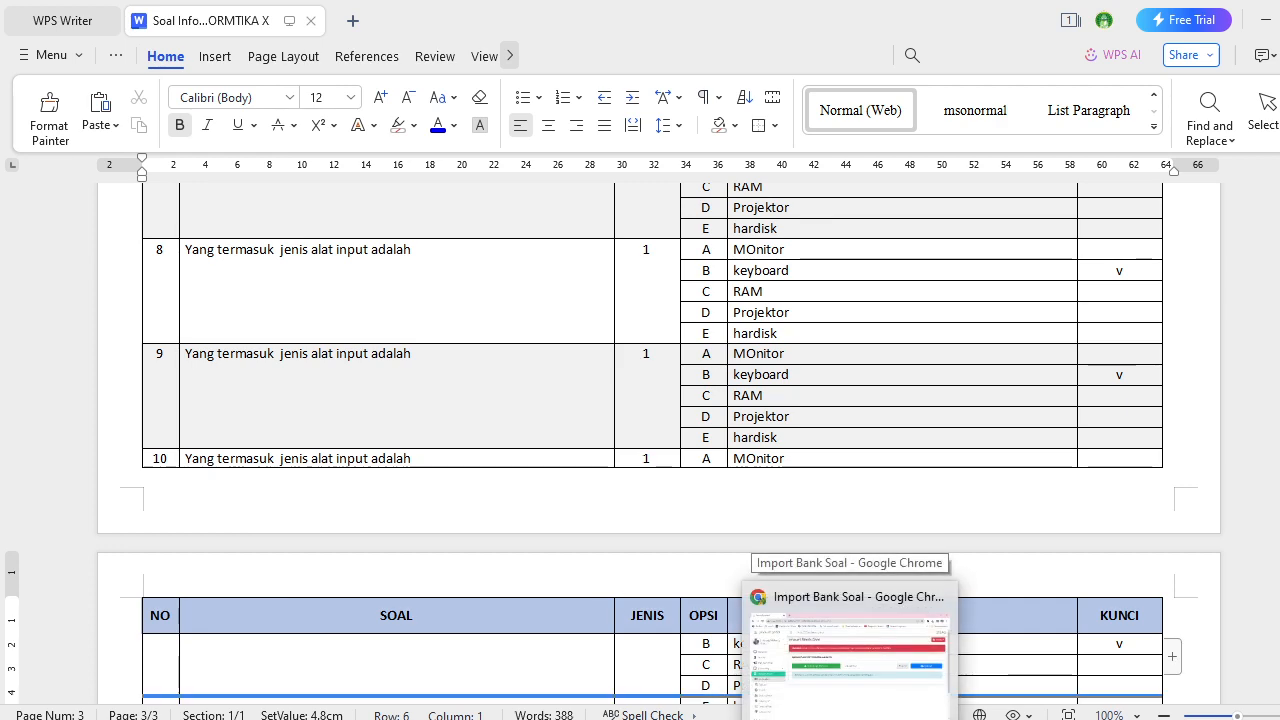
{"action": "left_click", "coordinate": [850, 650]}
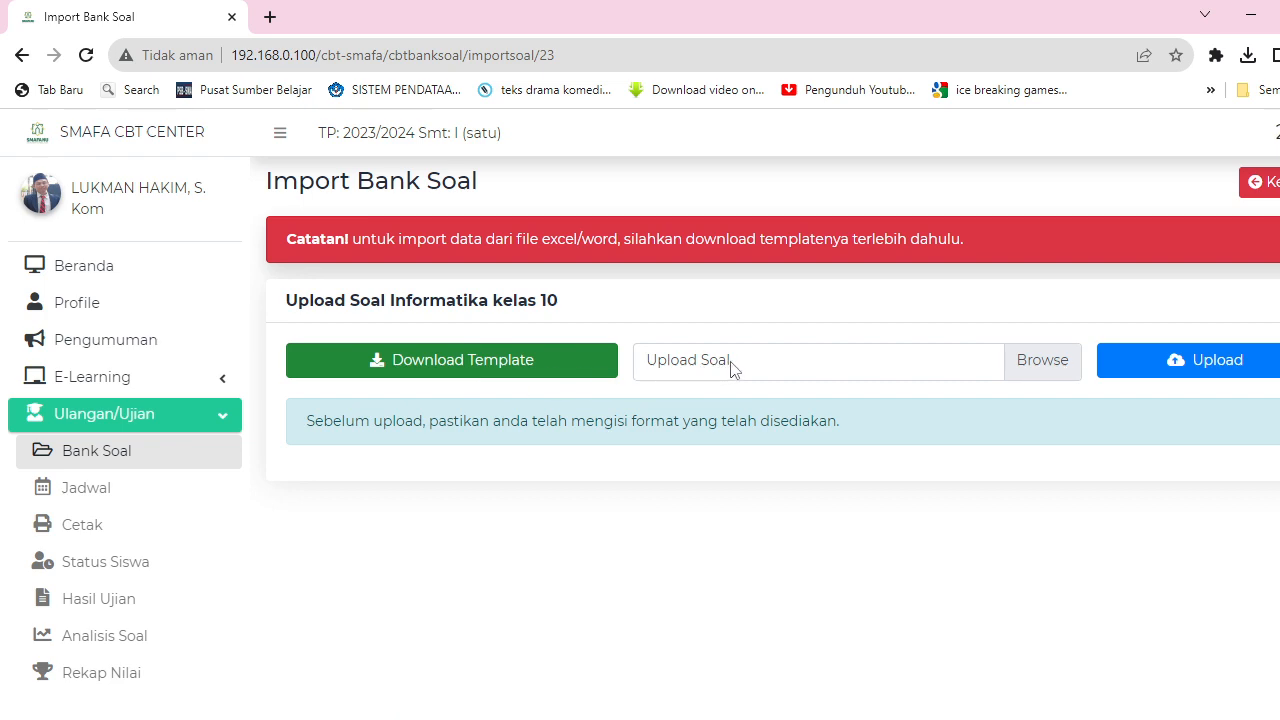
{"action": "left_click", "coordinate": [1032, 368]}
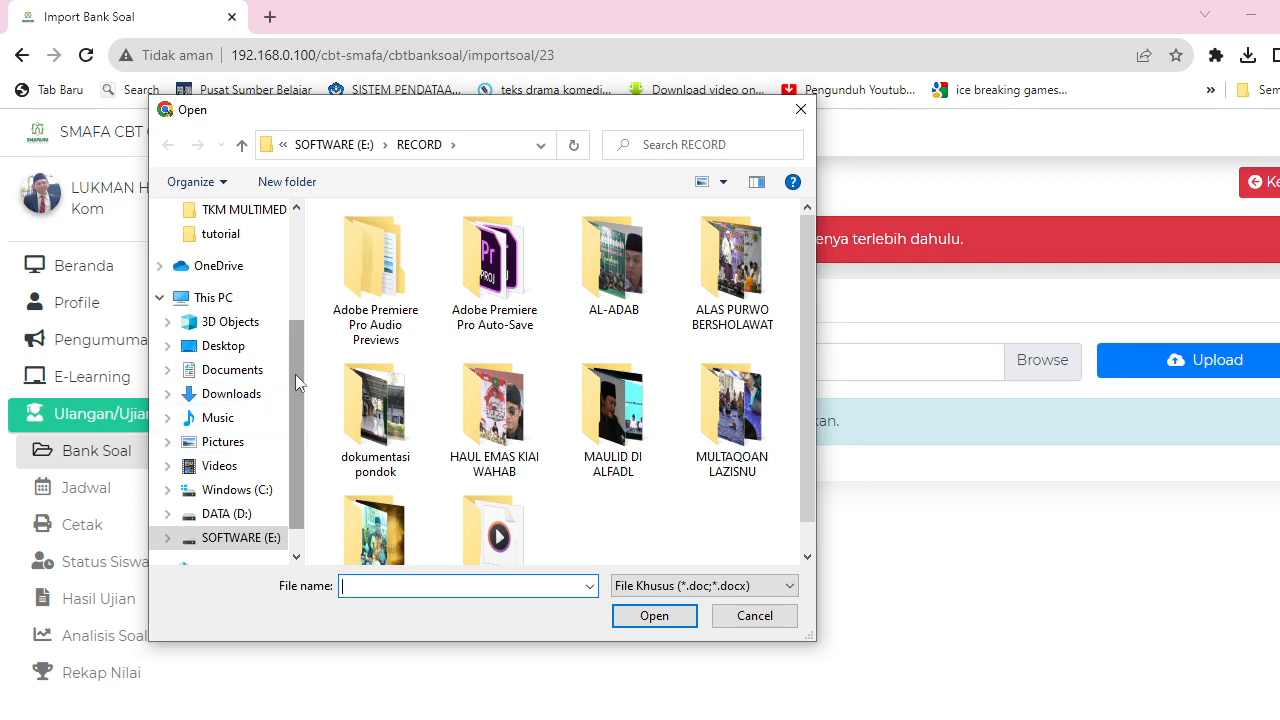
{"action": "scroll", "coordinate": [295, 374], "scroll_direction": "up", "scroll_amount": 3}
{"action": "left_click", "coordinate": [244, 232]}
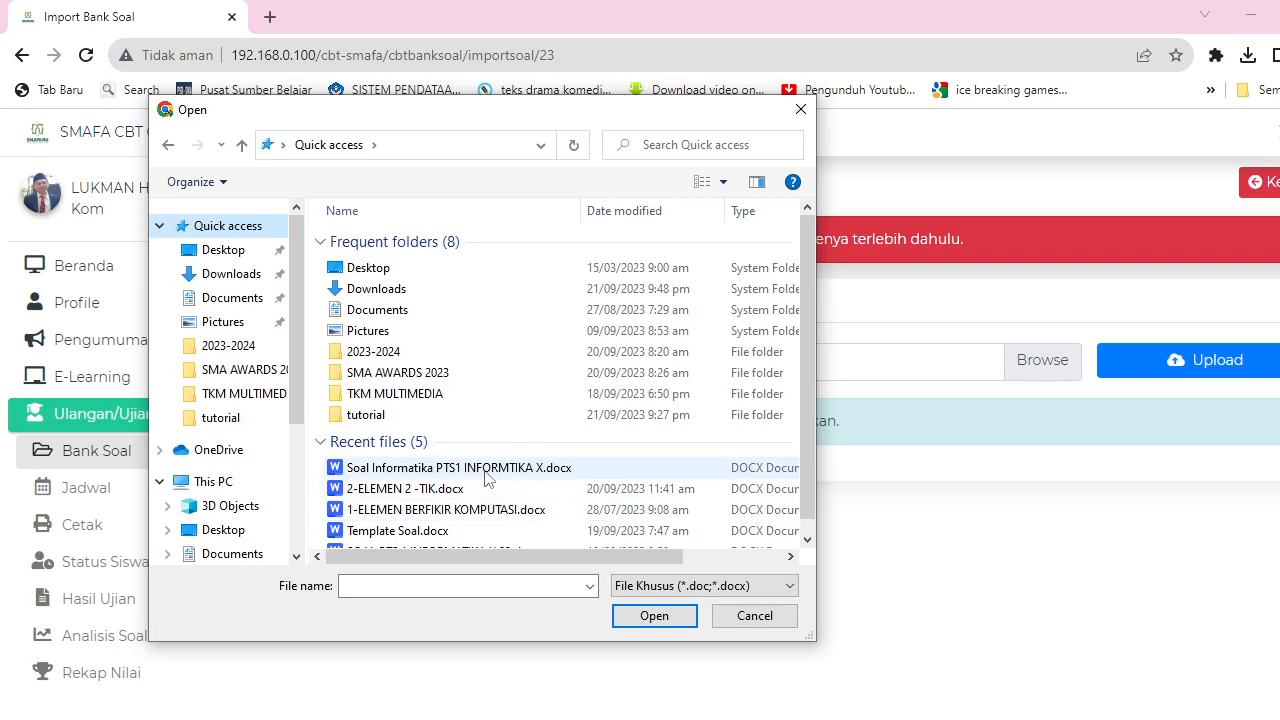
{"action": "left_click", "coordinate": [487, 476]}
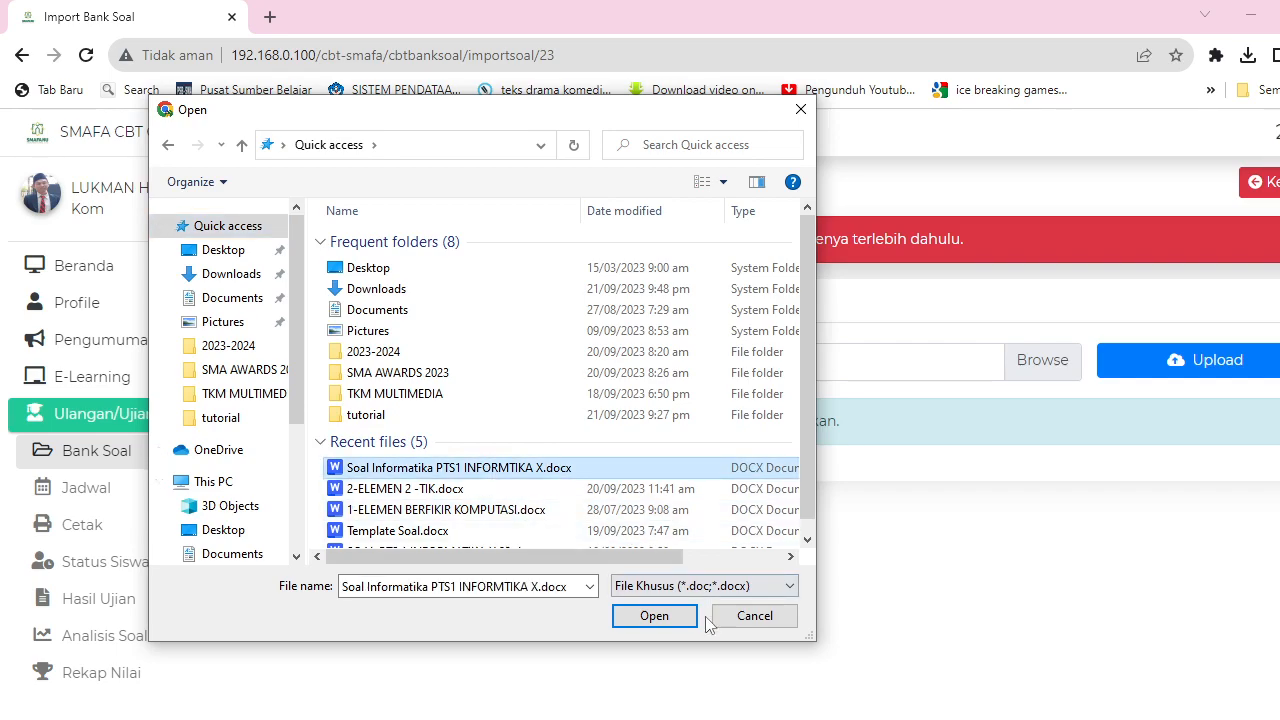
{"action": "left_click", "coordinate": [655, 616]}
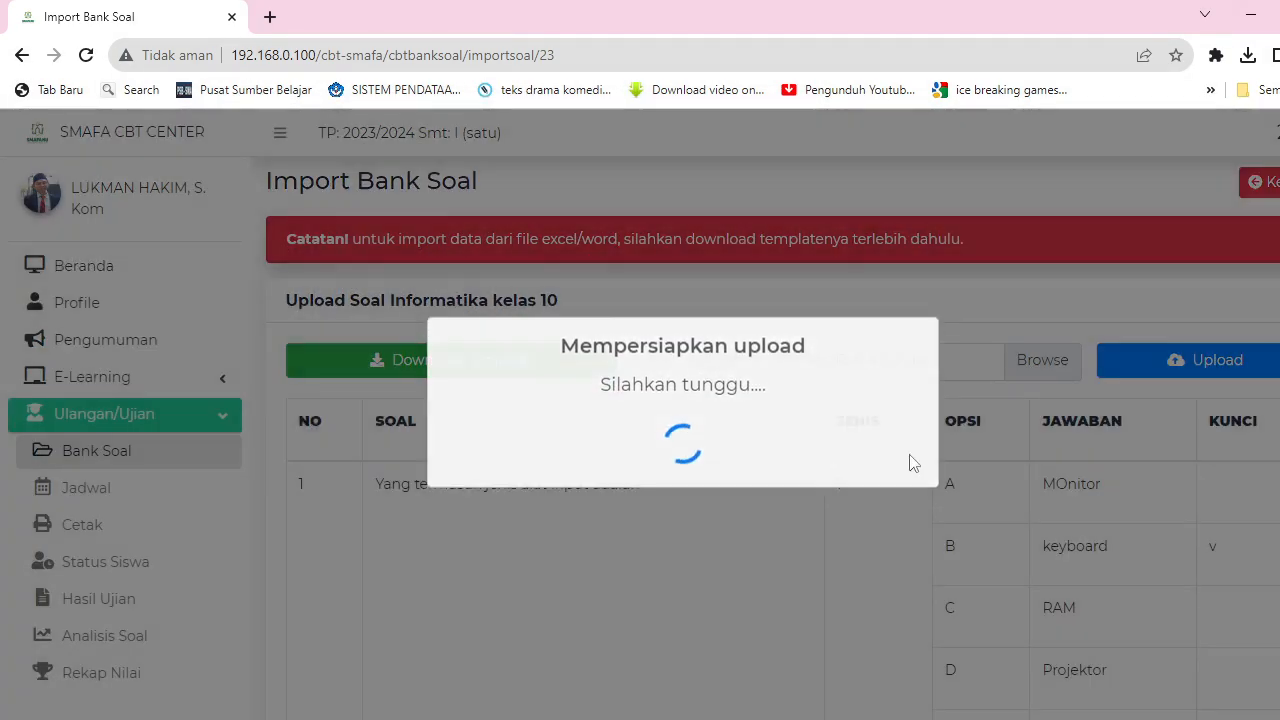
Check the previewed multiple-choice and essay questions, and upload them to the class 10 Informatika question bank.
{"action": "scroll", "coordinate": [840, 560], "scroll_direction": "down", "scroll_amount": 4}
{"action": "scroll", "coordinate": [847, 531], "scroll_direction": "down", "scroll_amount": 10}
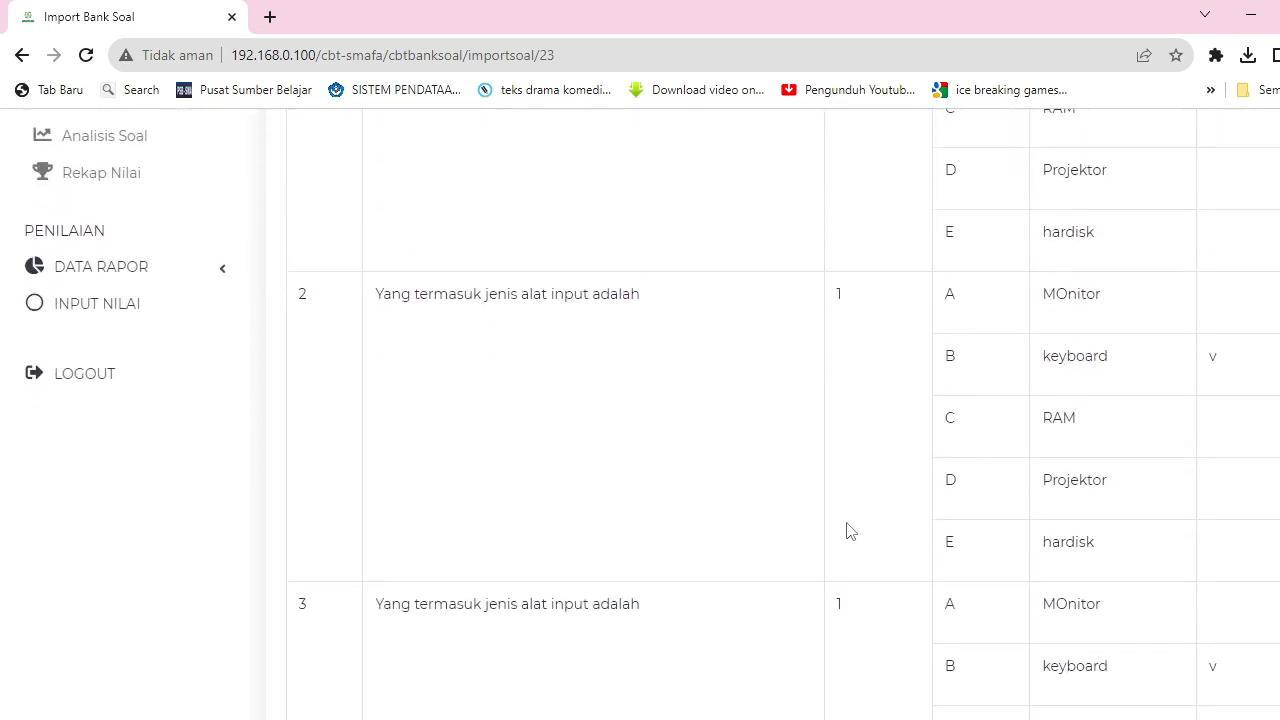
{"action": "scroll", "coordinate": [843, 528], "scroll_direction": "down", "scroll_amount": 14}
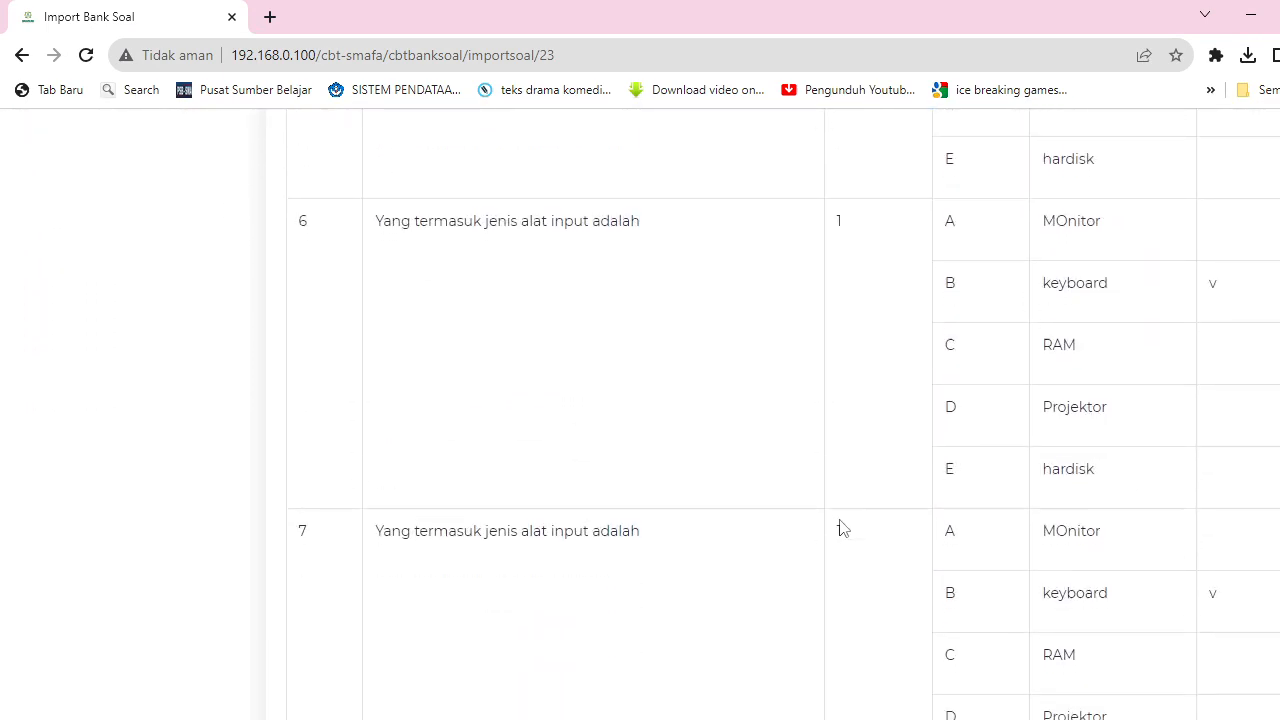
{"action": "scroll", "coordinate": [843, 528], "scroll_direction": "down", "scroll_amount": 5}
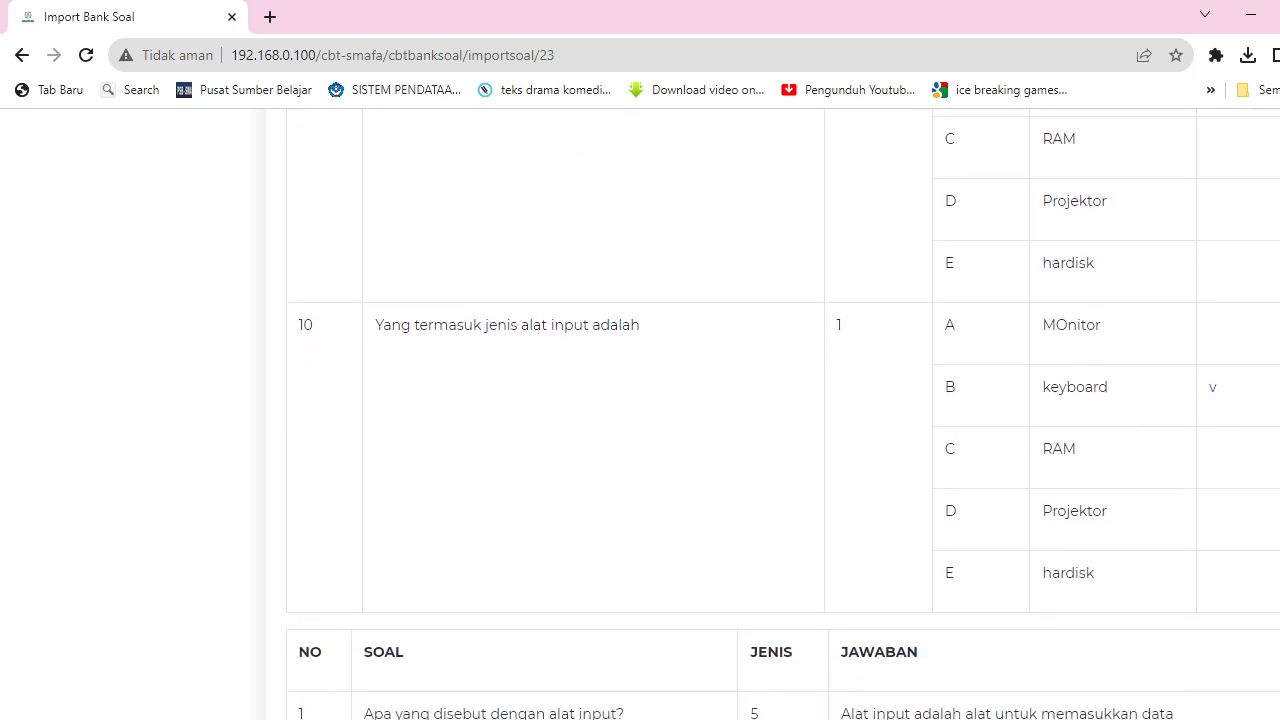
{"action": "scroll", "coordinate": [843, 528], "scroll_direction": "up", "scroll_amount": 3}
{"action": "scroll", "coordinate": [843, 528], "scroll_direction": "up", "scroll_amount": 20}
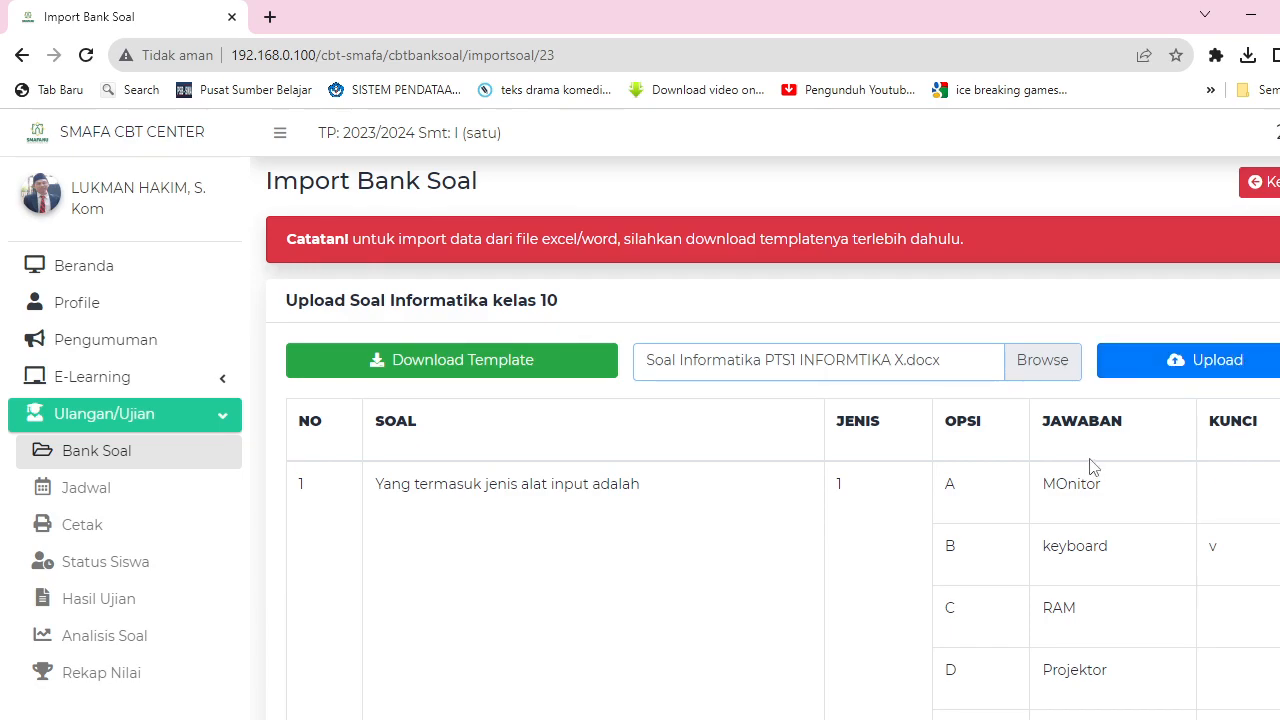
{"action": "left_click", "coordinate": [1163, 364]}
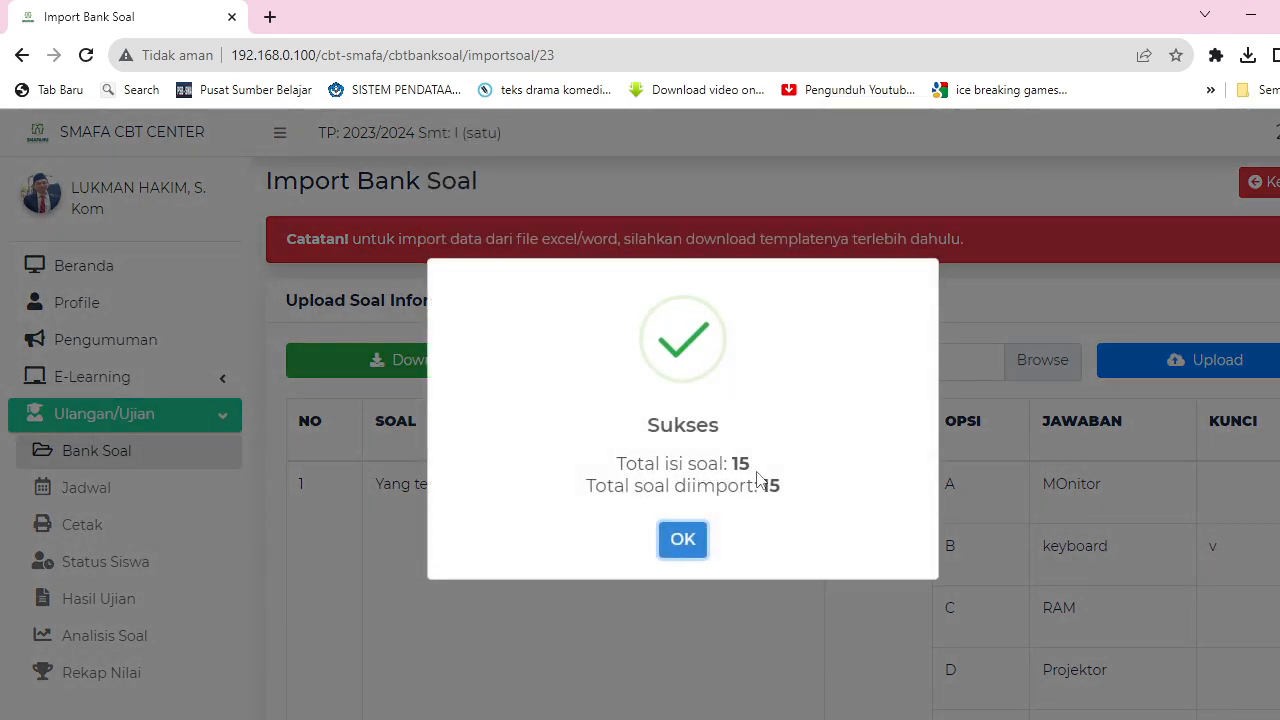
{"action": "left_click", "coordinate": [682, 540]}
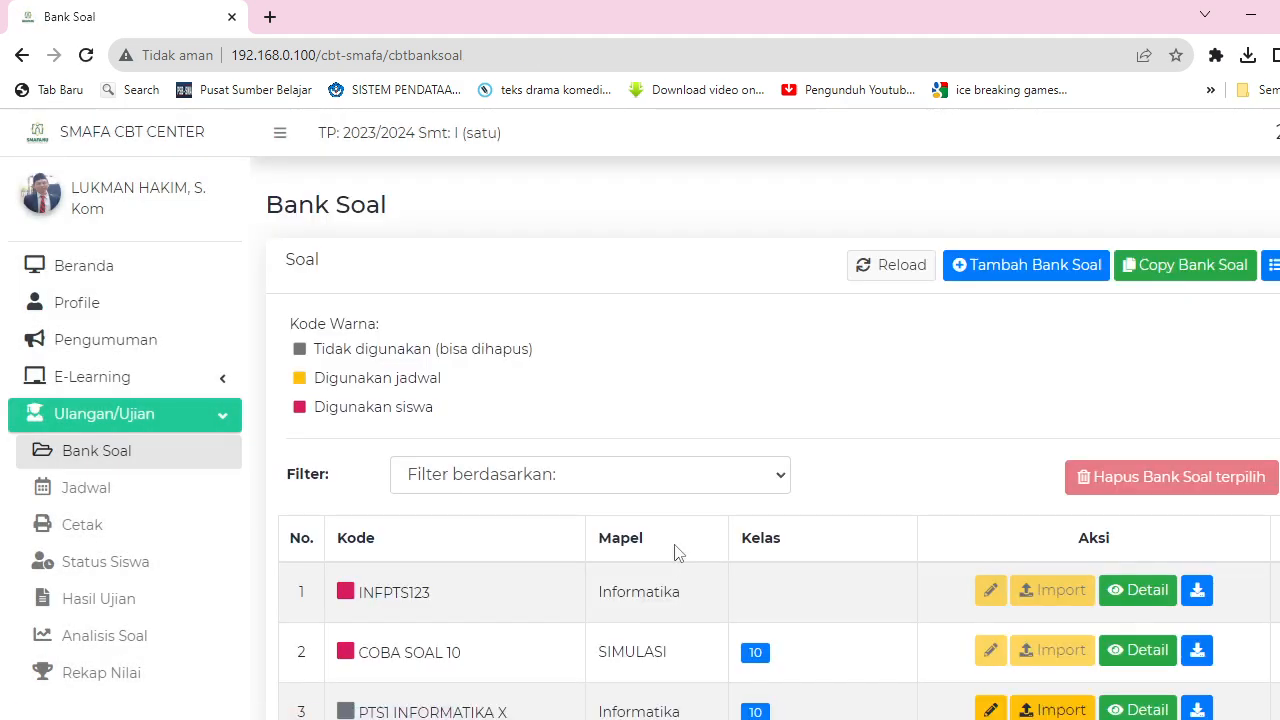
Open the details of question bank PTS1 INFORMTIKA X and review its Pilihan Ganda and Pilihan Ganda Kompleks questions.
{"action": "scroll", "coordinate": [602, 598], "scroll_direction": "down", "scroll_amount": 3}
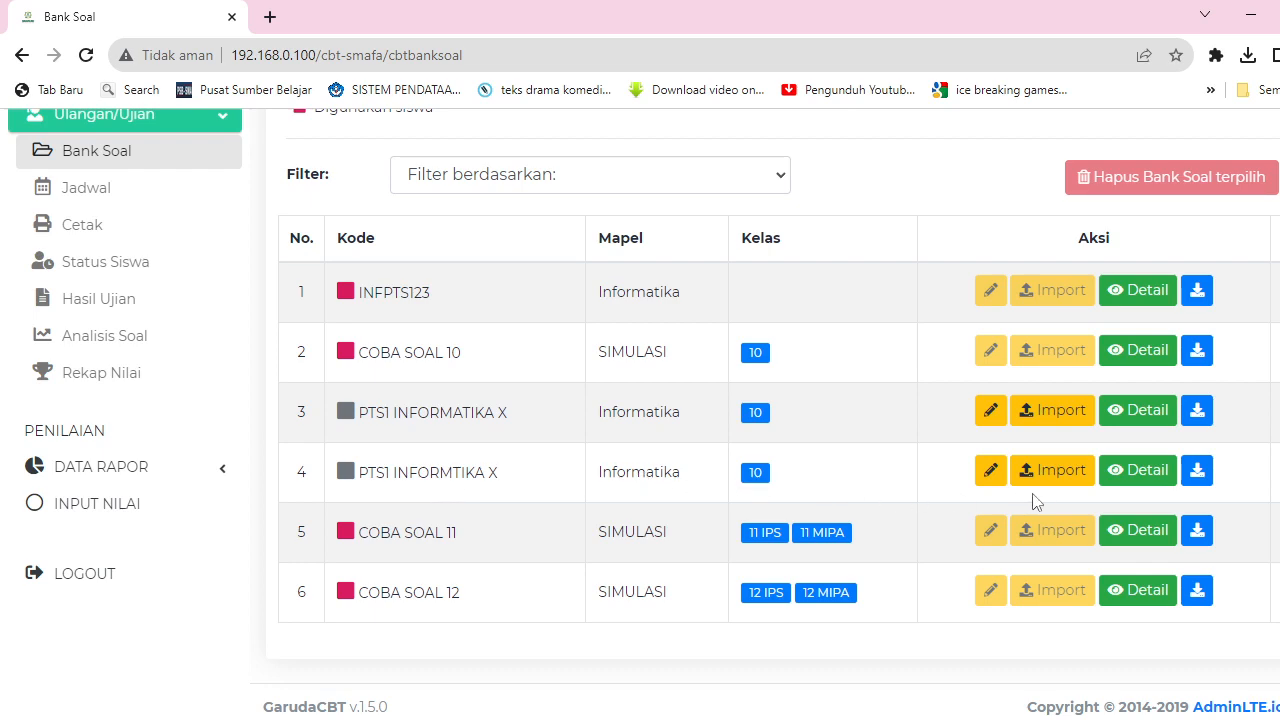
{"action": "left_click", "coordinate": [1143, 482]}
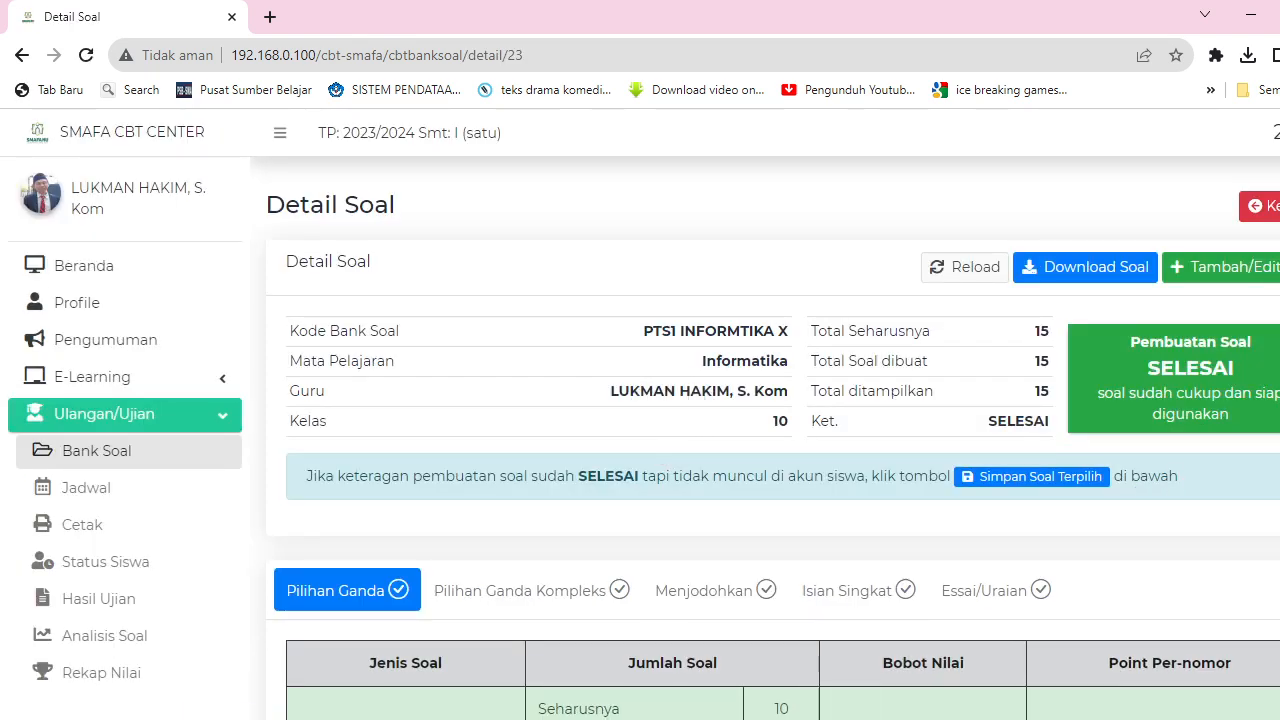
{"action": "scroll", "coordinate": [640, 414], "scroll_direction": "down", "scroll_amount": 6}
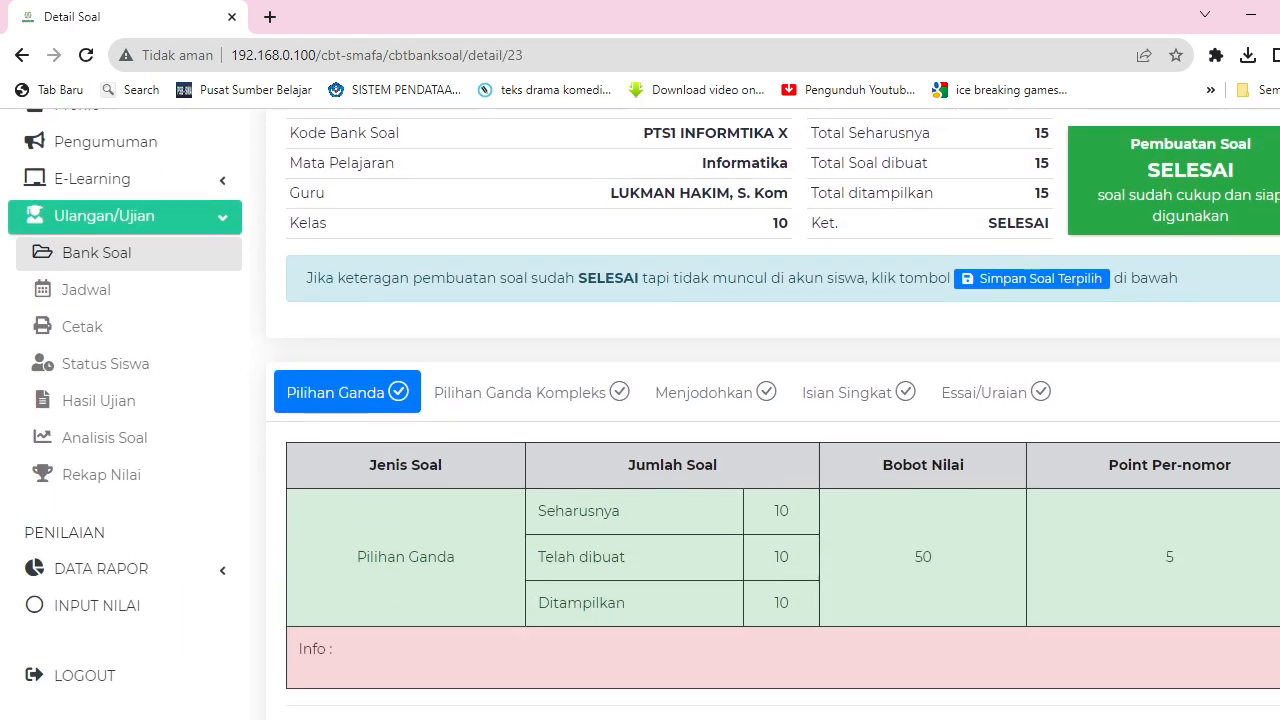
{"action": "scroll", "coordinate": [640, 414], "scroll_direction": "down", "scroll_amount": 1}
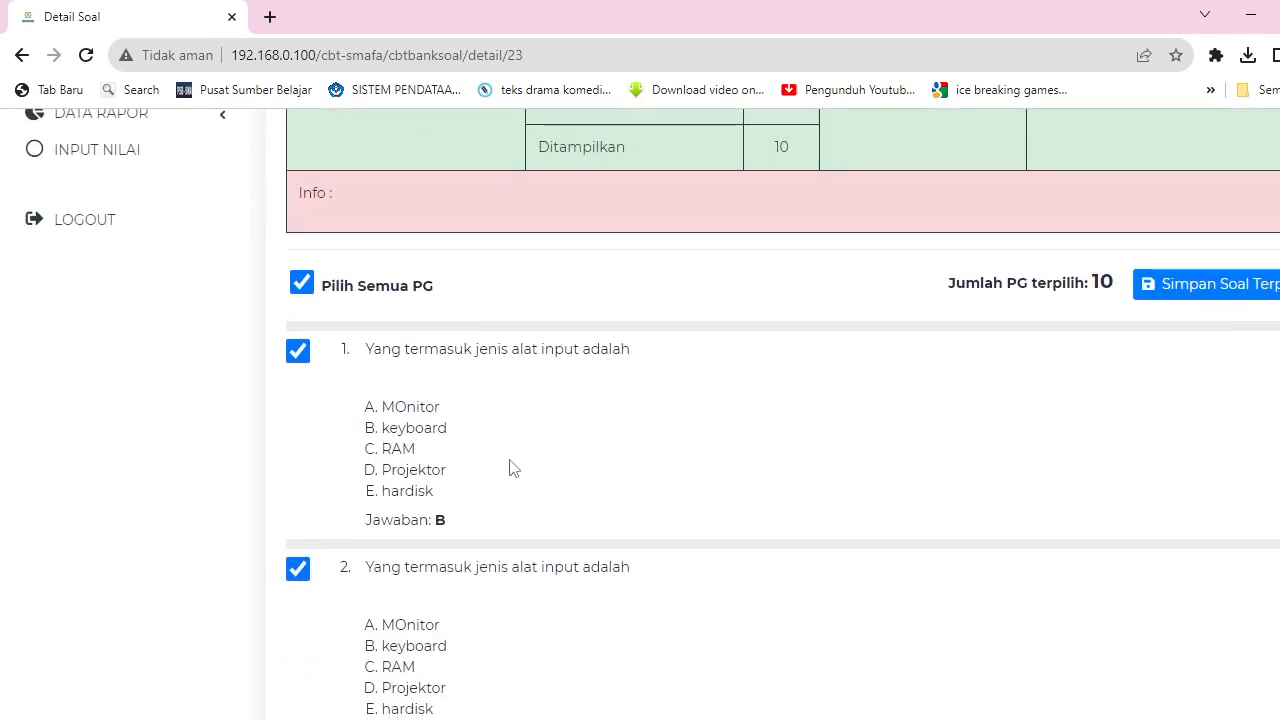
{"action": "scroll", "coordinate": [782, 414], "scroll_direction": "down", "scroll_amount": 9}
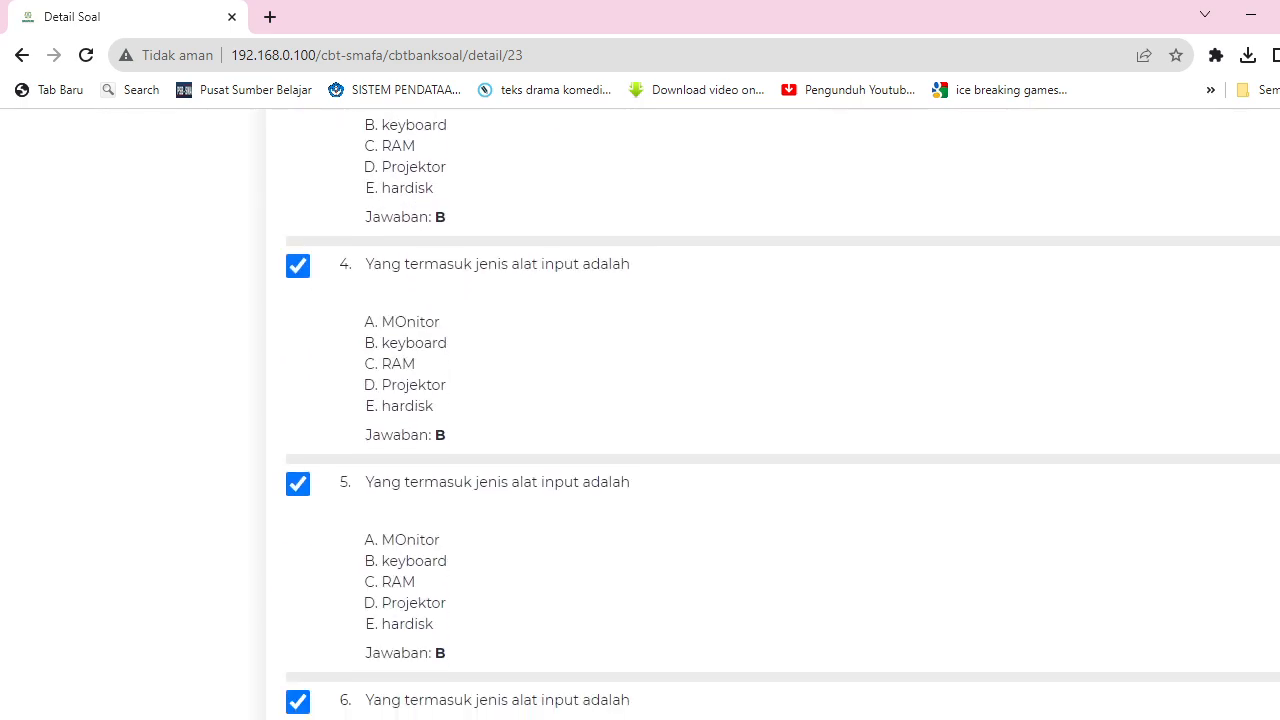
{"action": "scroll", "coordinate": [782, 414], "scroll_direction": "down", "scroll_amount": 9}
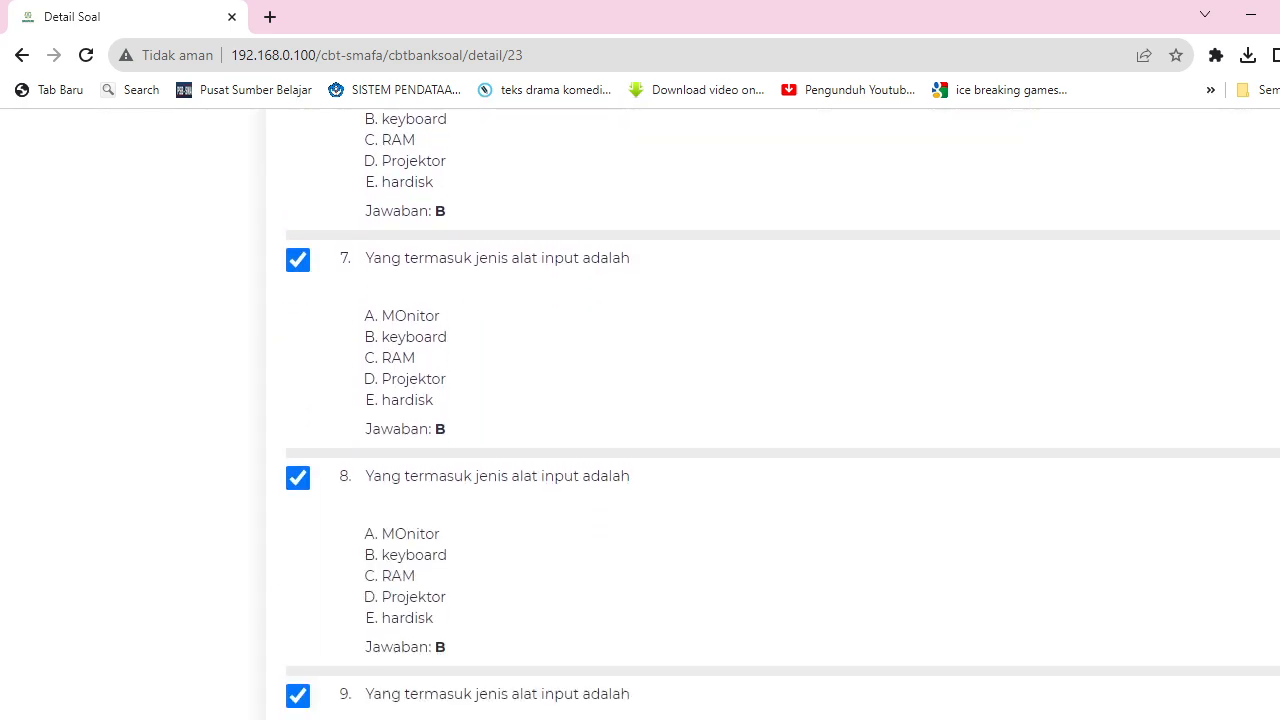
{"action": "scroll", "coordinate": [782, 414], "scroll_direction": "up", "scroll_amount": 20}
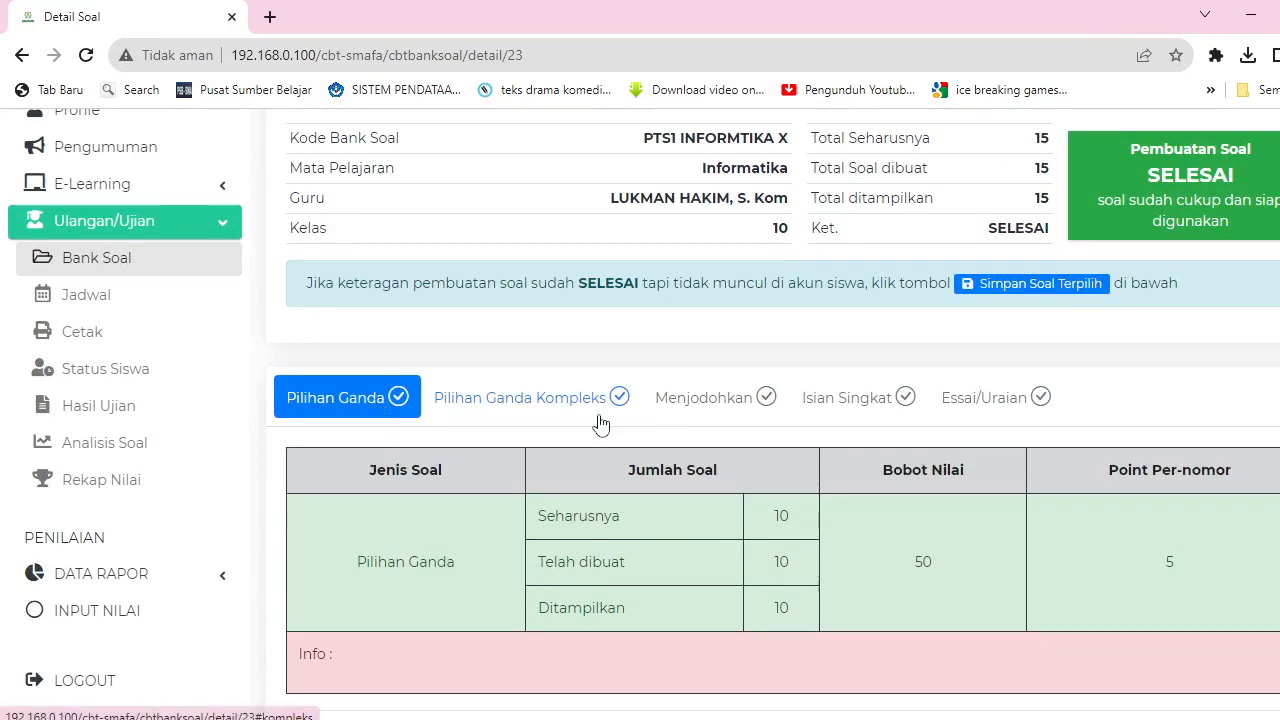
{"action": "left_click", "coordinate": [548, 405]}
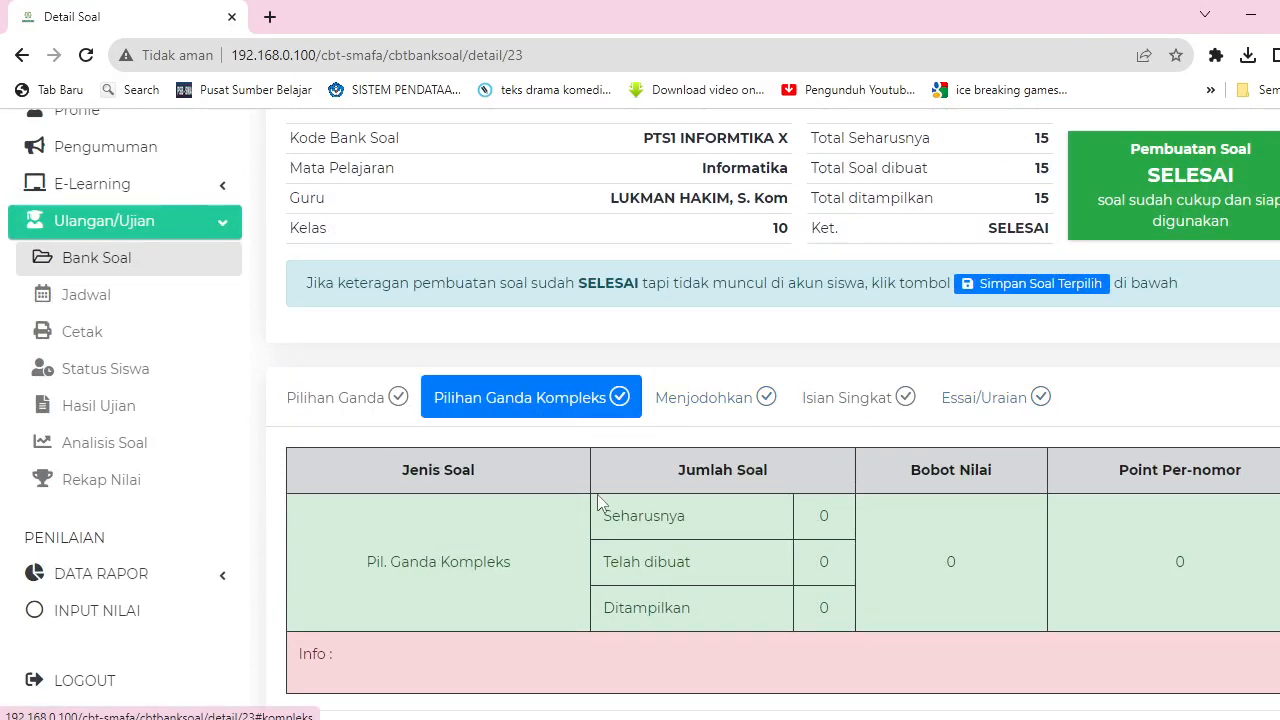
Check the Pilihan Ganda Kompleks, Menjodohkan and Isian Singkat sections of the question bank, and return to Pilihan Ganda.
{"action": "scroll", "coordinate": [800, 569], "scroll_direction": "down", "scroll_amount": 2}
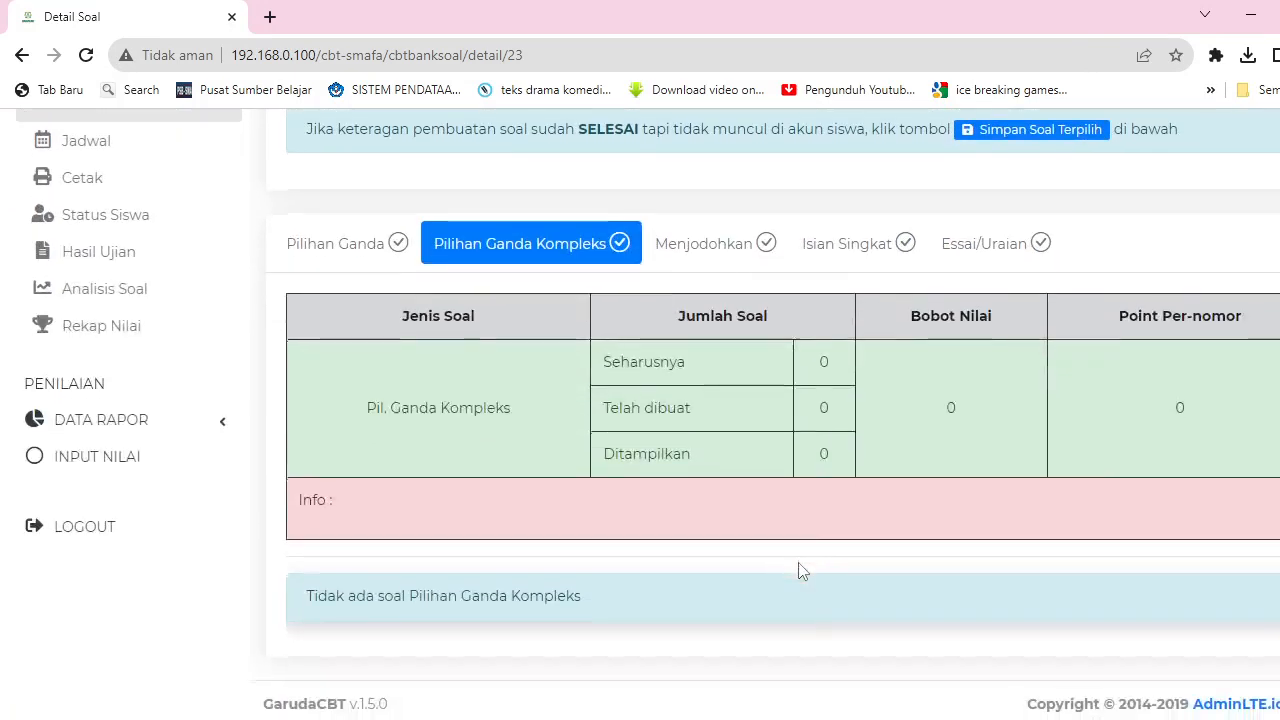
{"action": "left_click", "coordinate": [697, 256]}
{"action": "left_click", "coordinate": [838, 253]}
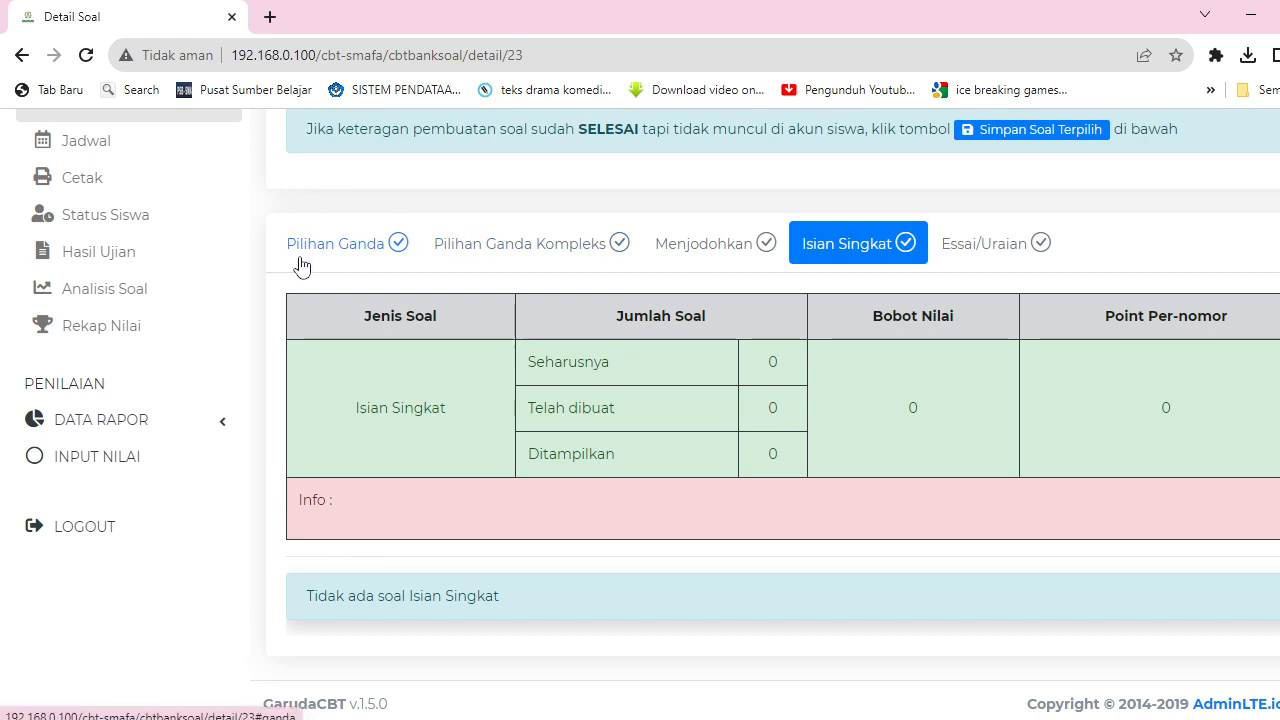
{"action": "left_click", "coordinate": [358, 256]}
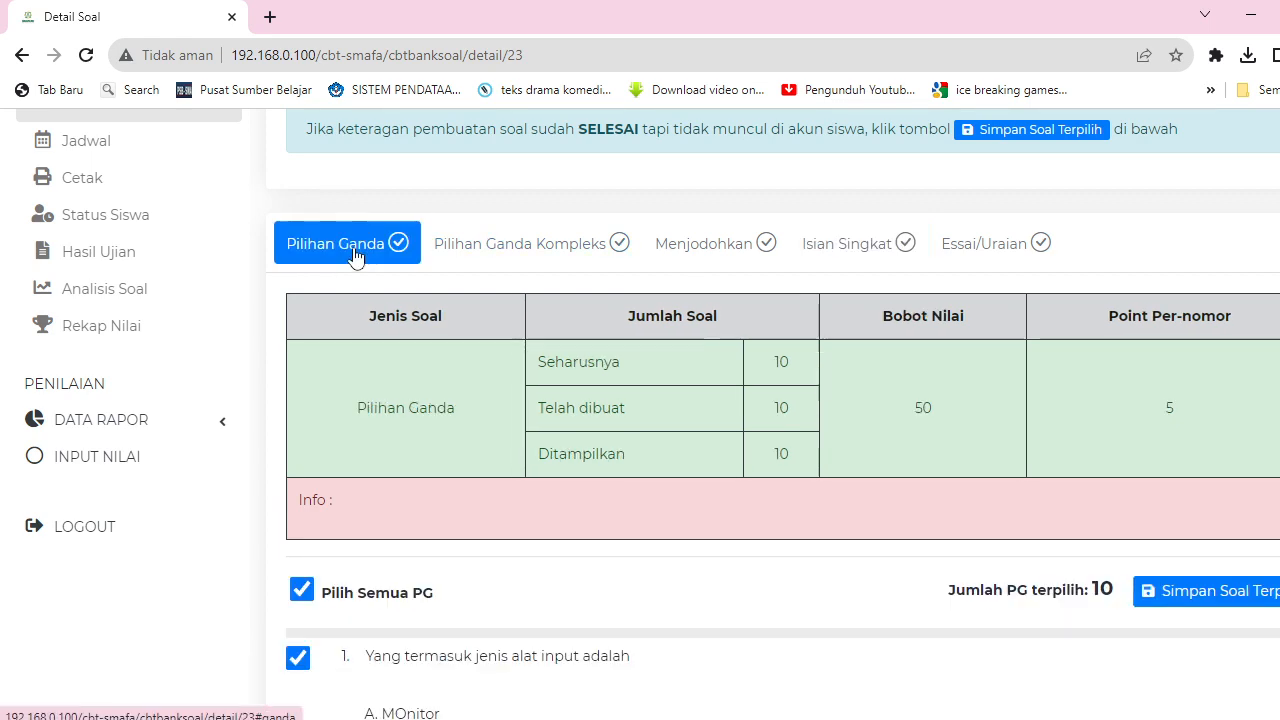
Review the Essai/Uraian section, checking the bank's completion status and each essay question with its answer.
{"action": "left_click", "coordinate": [1001, 250]}
{"action": "scroll", "coordinate": [640, 414], "scroll_direction": "up", "scroll_amount": 3}
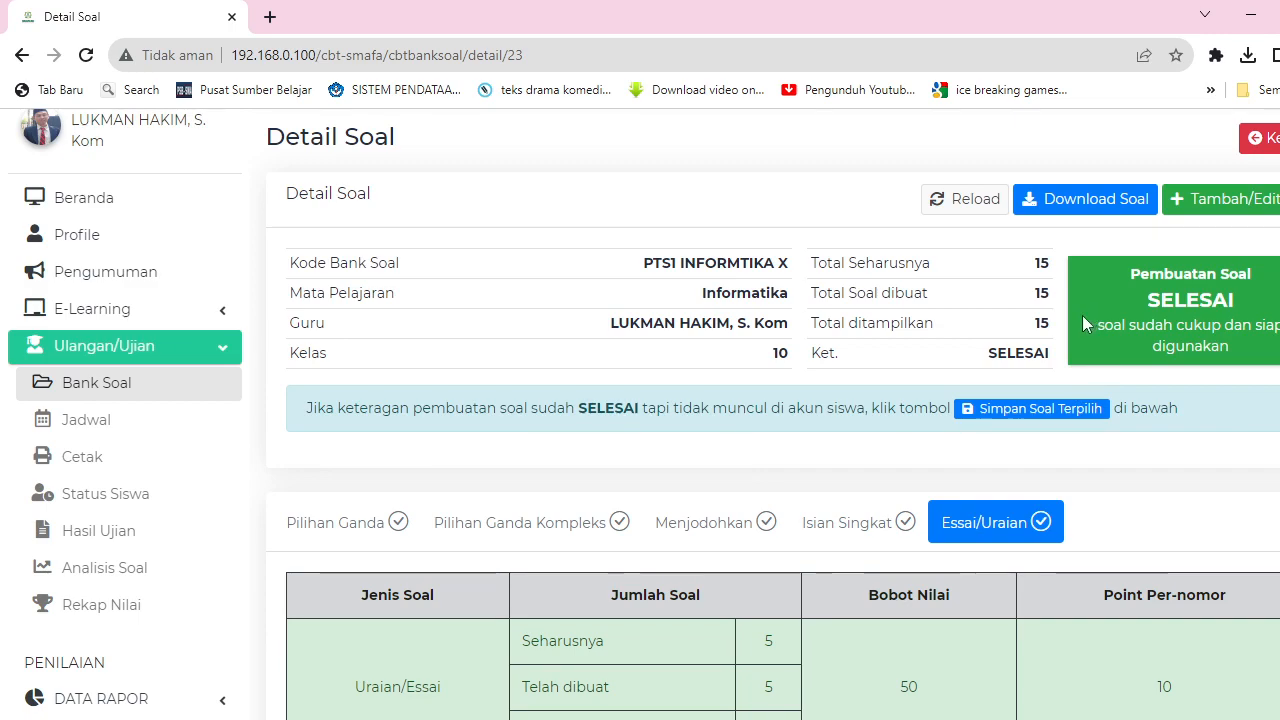
{"action": "scroll", "coordinate": [1221, 373], "scroll_direction": "down", "scroll_amount": 7}
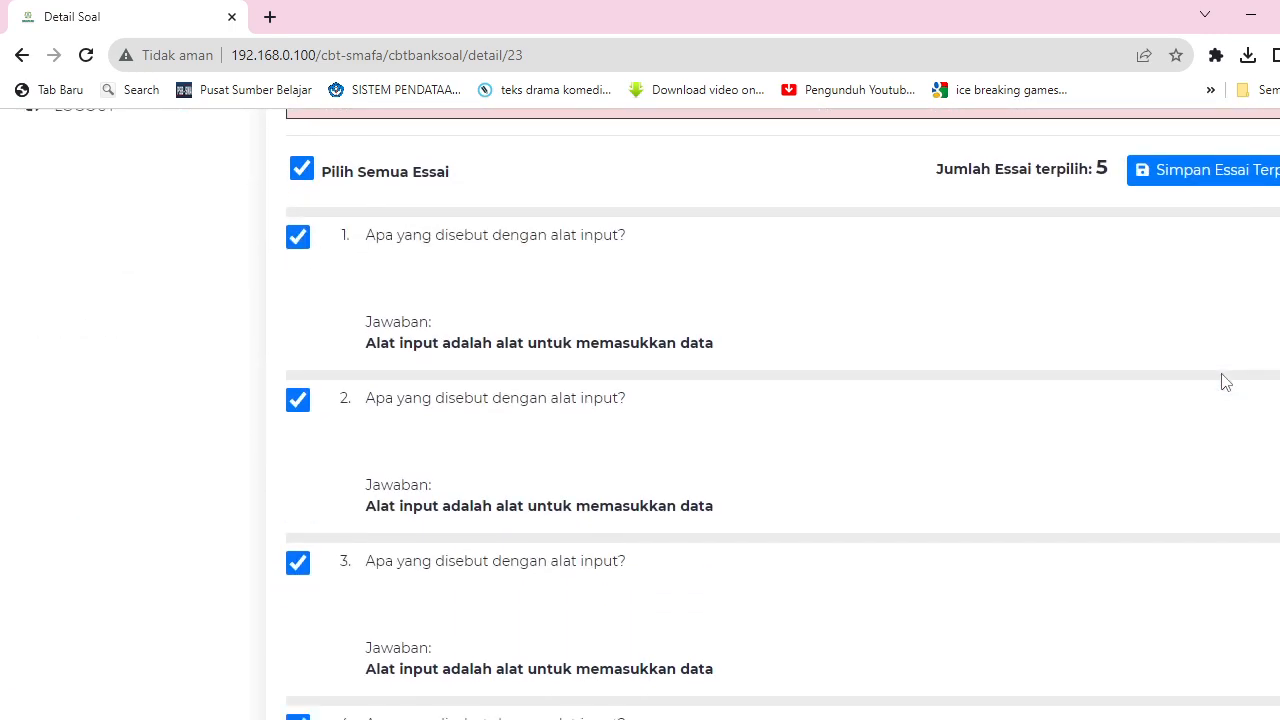
{"action": "scroll", "coordinate": [1225, 382], "scroll_direction": "down", "scroll_amount": 4}
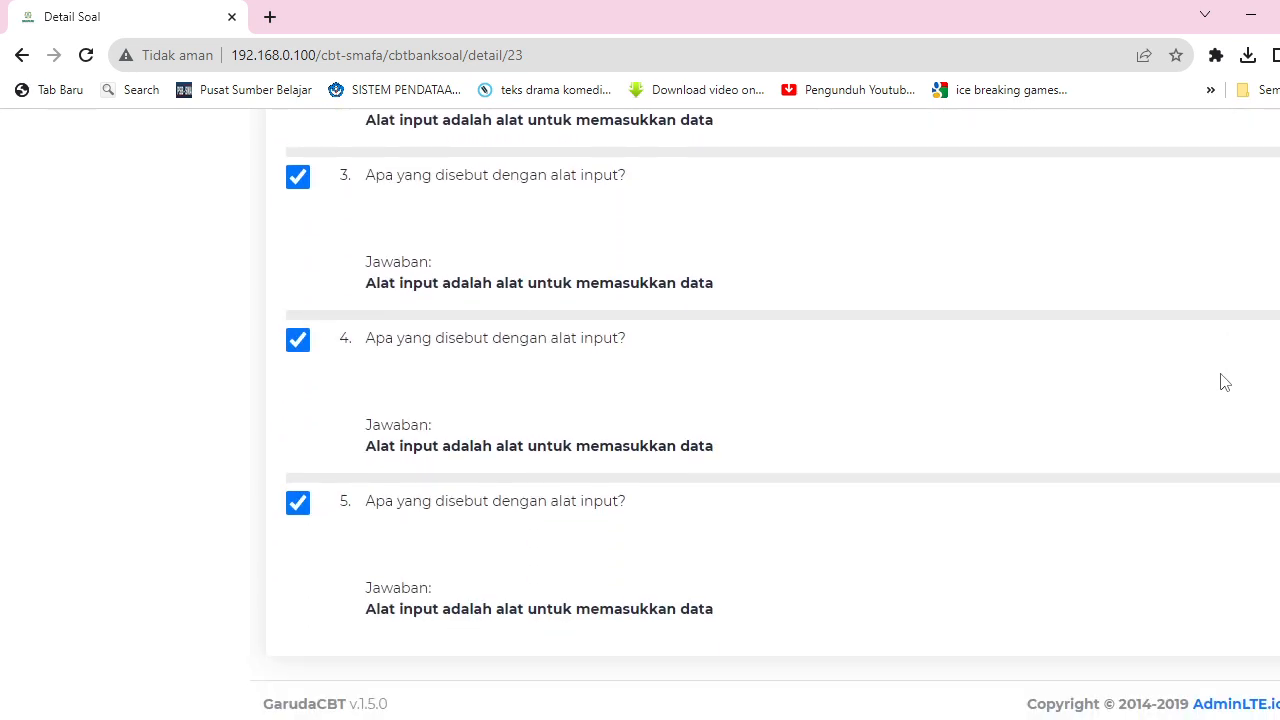
{"action": "scroll", "coordinate": [1225, 382], "scroll_direction": "up", "scroll_amount": 11}
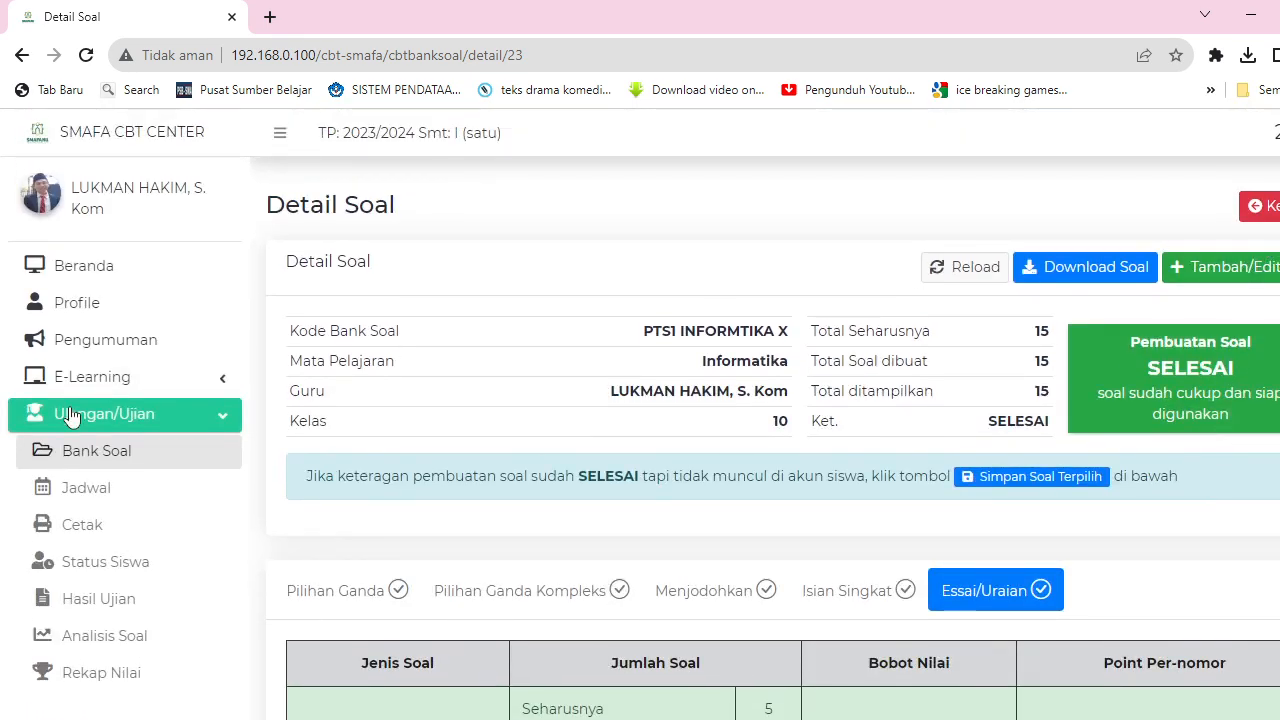
Return to the Bank Soal list and reopen the details of question bank PTS1 INFORMTIKA X.
{"action": "left_click", "coordinate": [105, 455]}
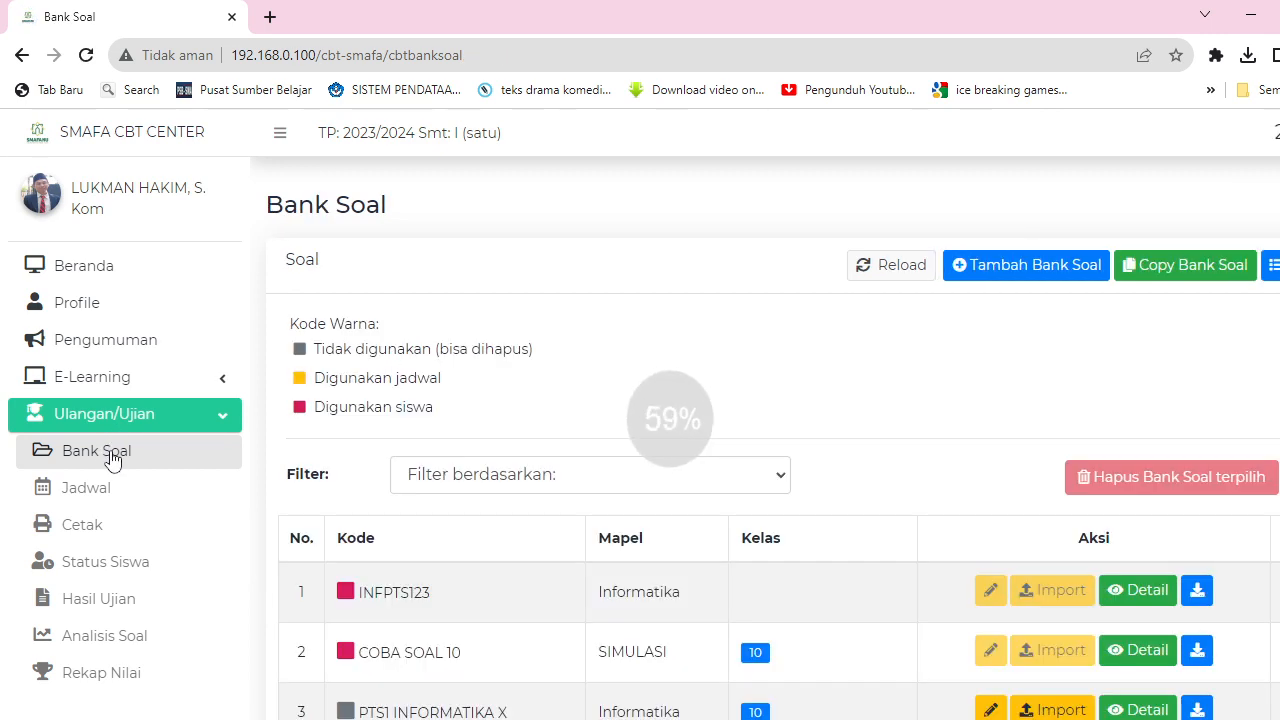
{"action": "scroll", "coordinate": [618, 494], "scroll_direction": "down", "scroll_amount": 3}
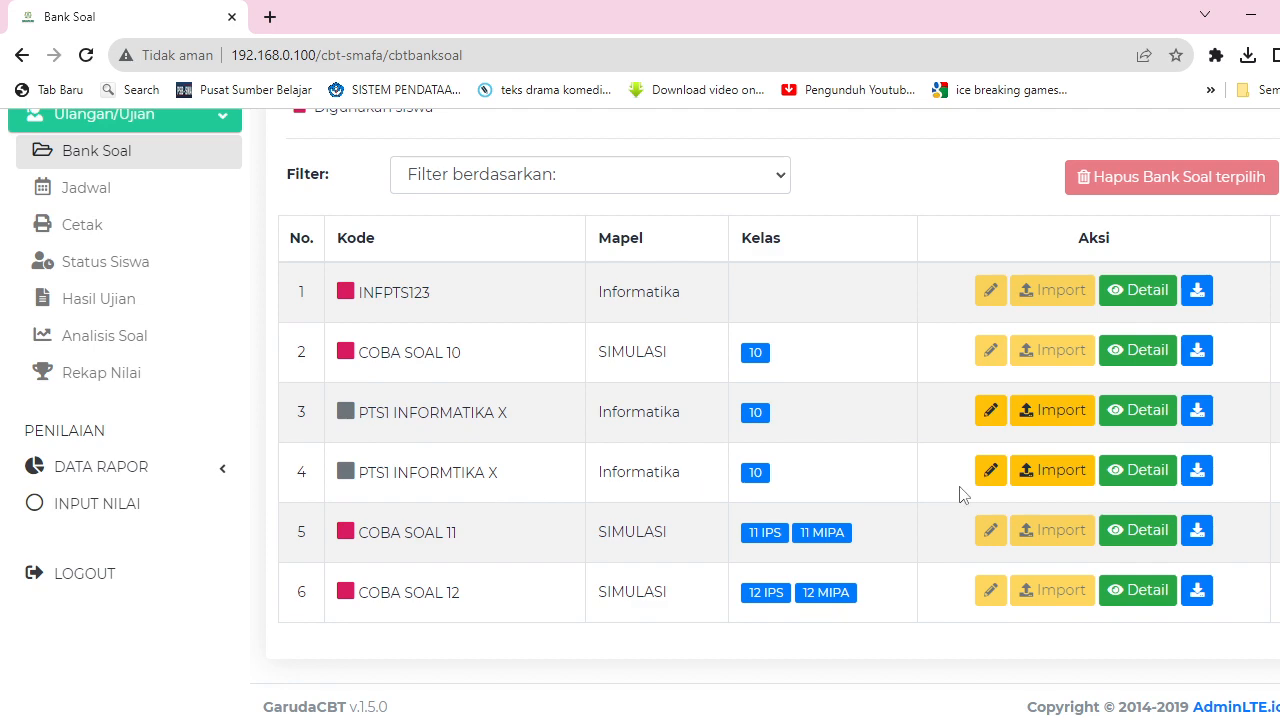
{"action": "left_click", "coordinate": [1141, 478]}
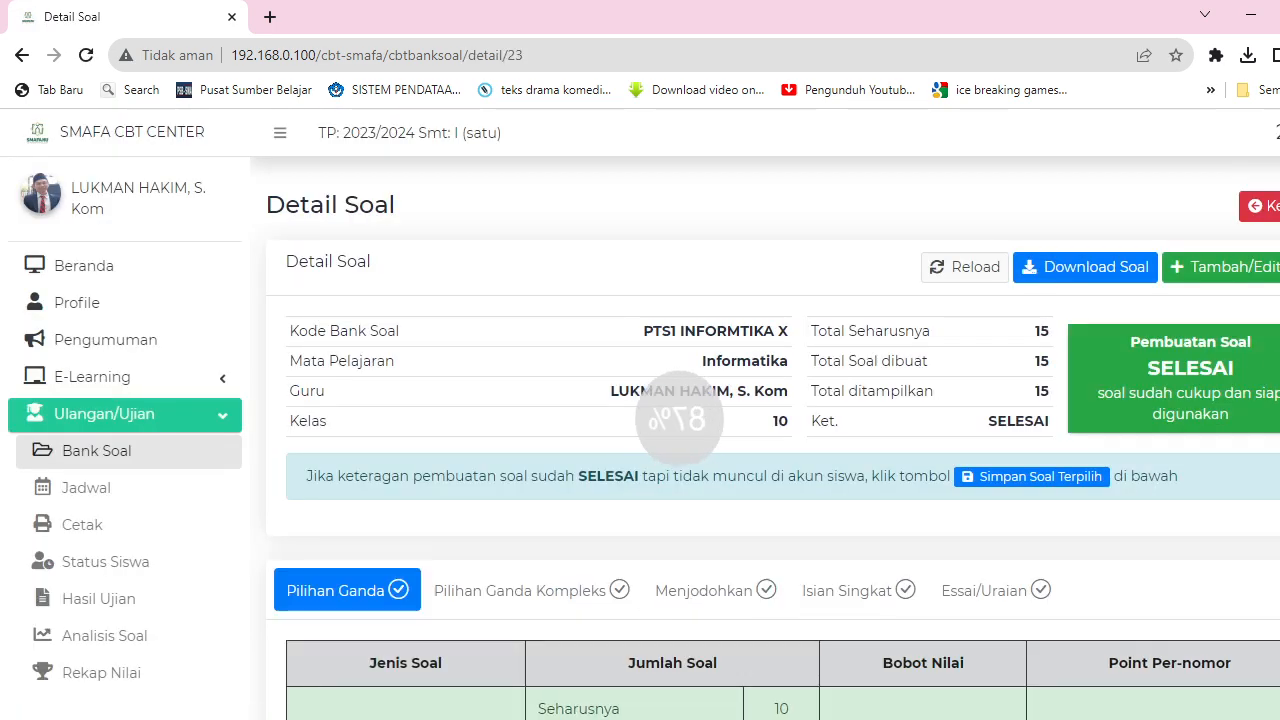
Review the Pilihan Ganda summary and the imported multiple-choice questions with their options and answer keys.
{"action": "scroll", "coordinate": [679, 418], "scroll_direction": "down", "scroll_amount": 5}
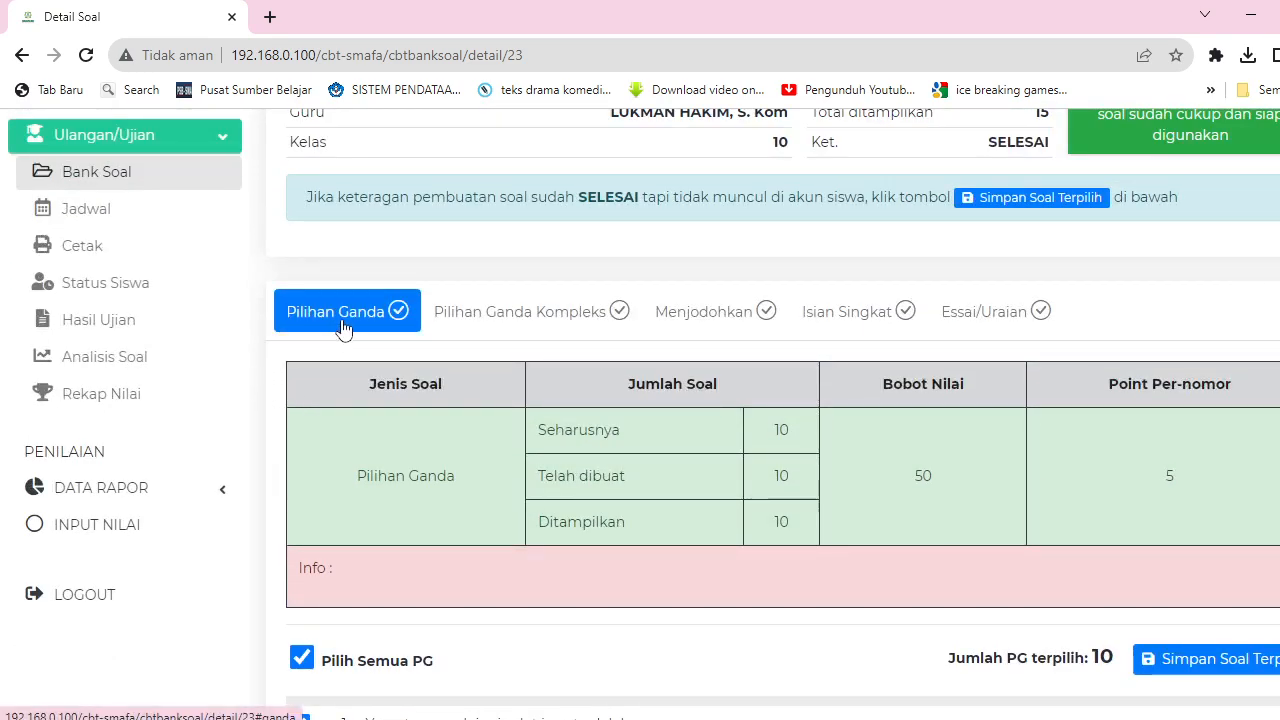
{"action": "scroll", "coordinate": [773, 414], "scroll_direction": "down", "scroll_amount": 4}
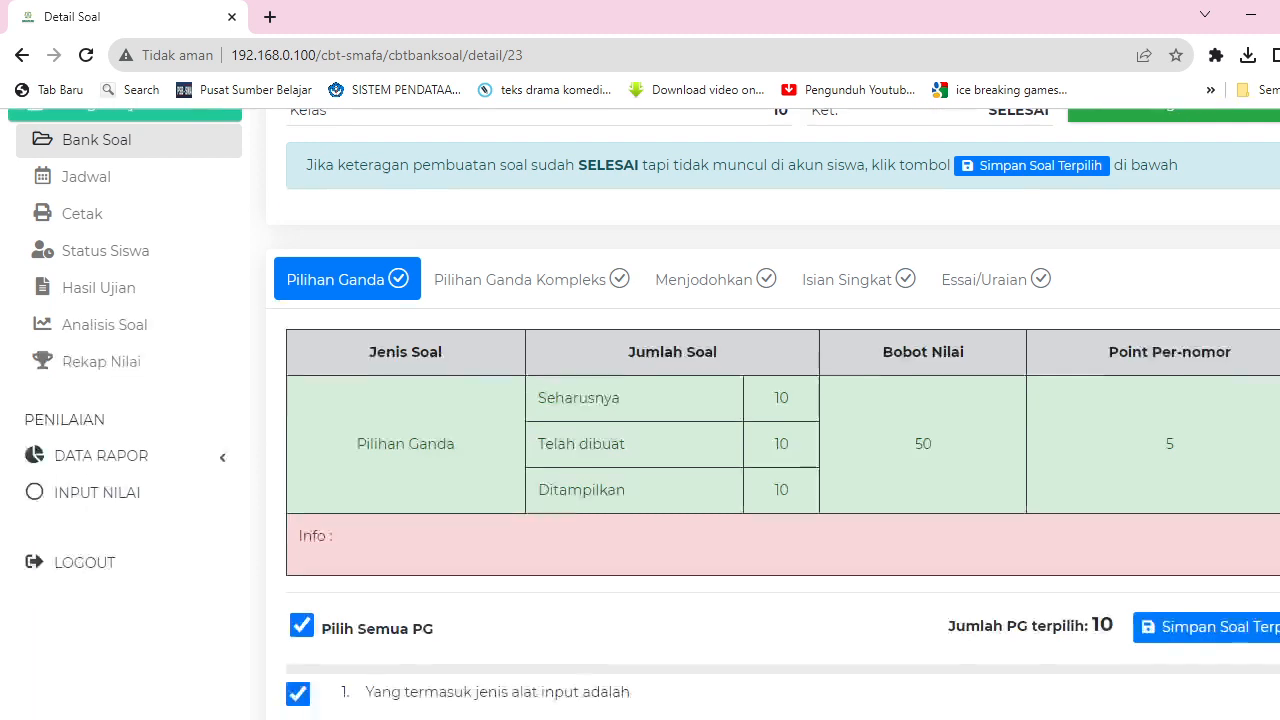
{"action": "scroll", "coordinate": [773, 414], "scroll_direction": "down", "scroll_amount": 6}
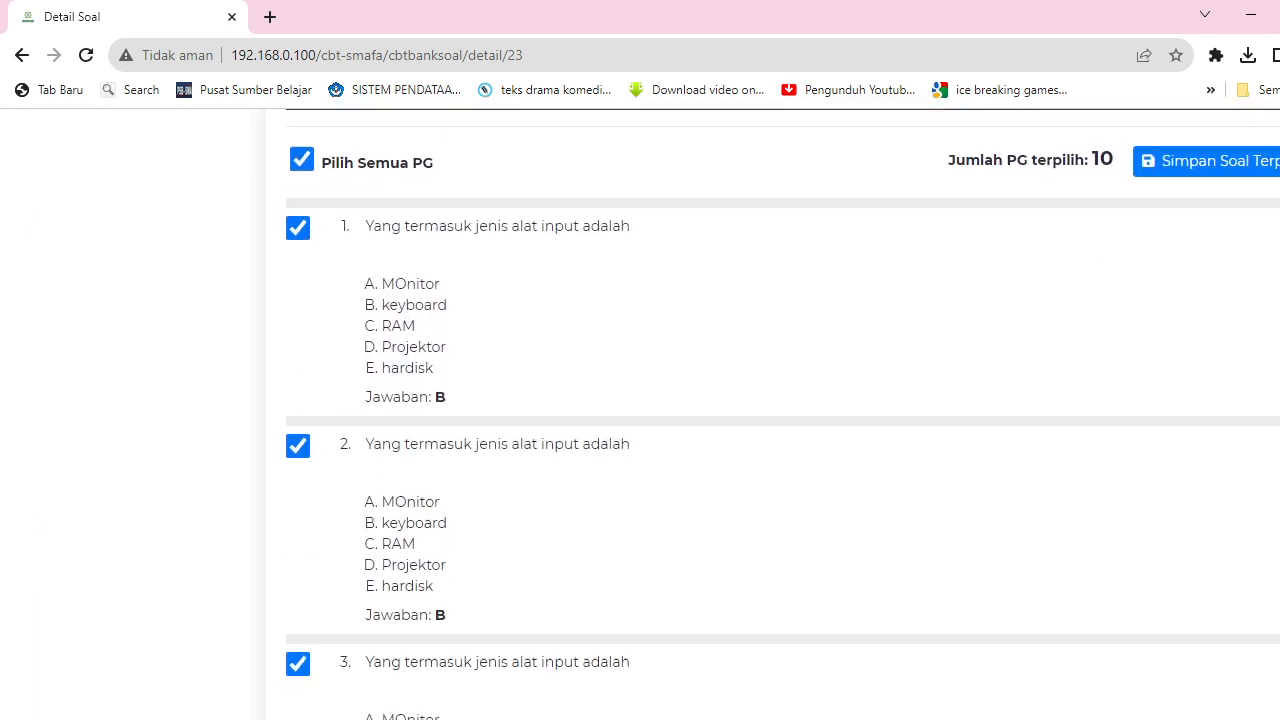
{"action": "scroll", "coordinate": [773, 414], "scroll_direction": "down", "scroll_amount": 2}
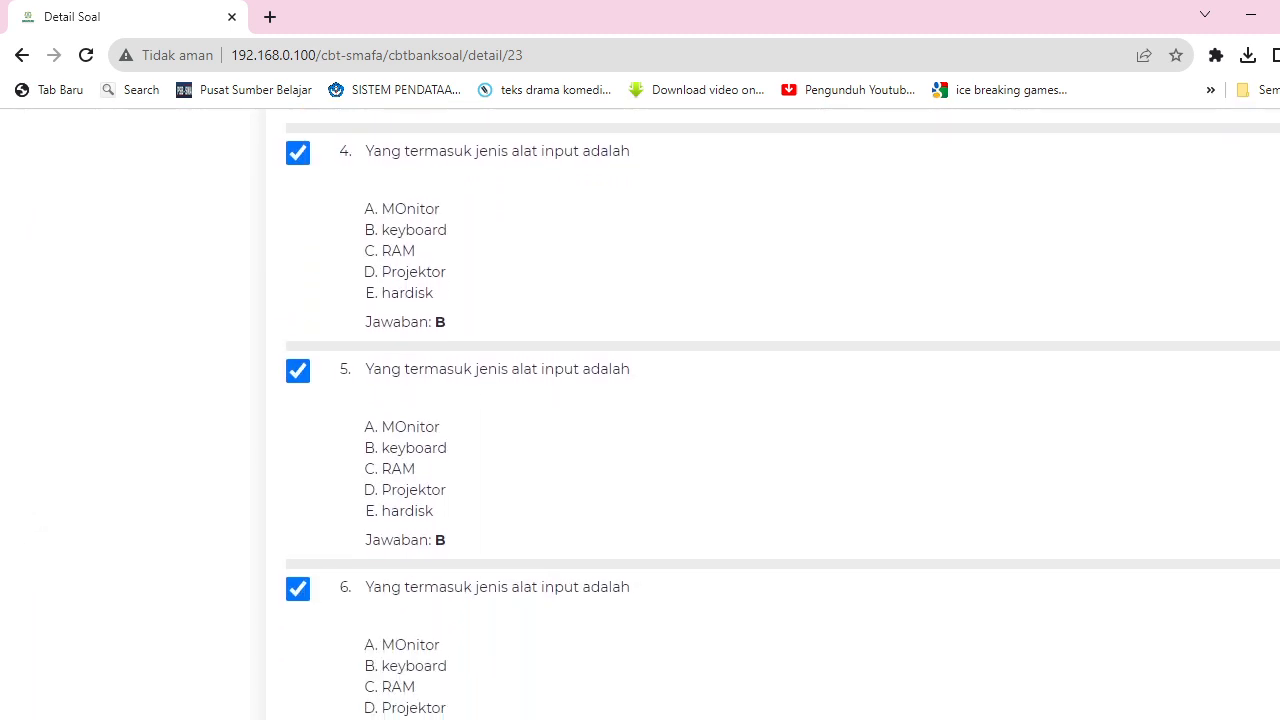
{"action": "scroll", "coordinate": [773, 414], "scroll_direction": "up", "scroll_amount": 8}
{"action": "scroll", "coordinate": [773, 414], "scroll_direction": "down", "scroll_amount": 1}
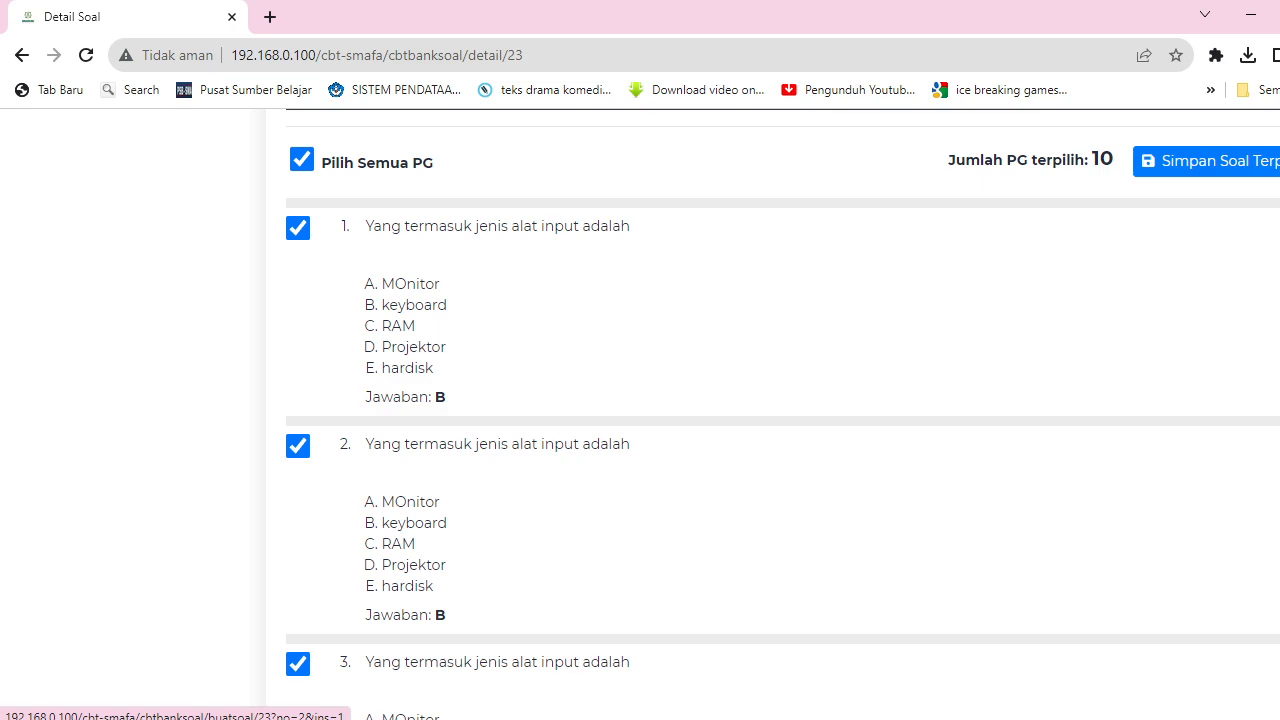
Open multiple-choice question 2 for editing and examine its question text, answer options and question numbering.
{"action": "left_click", "coordinate": [1279, 448]}
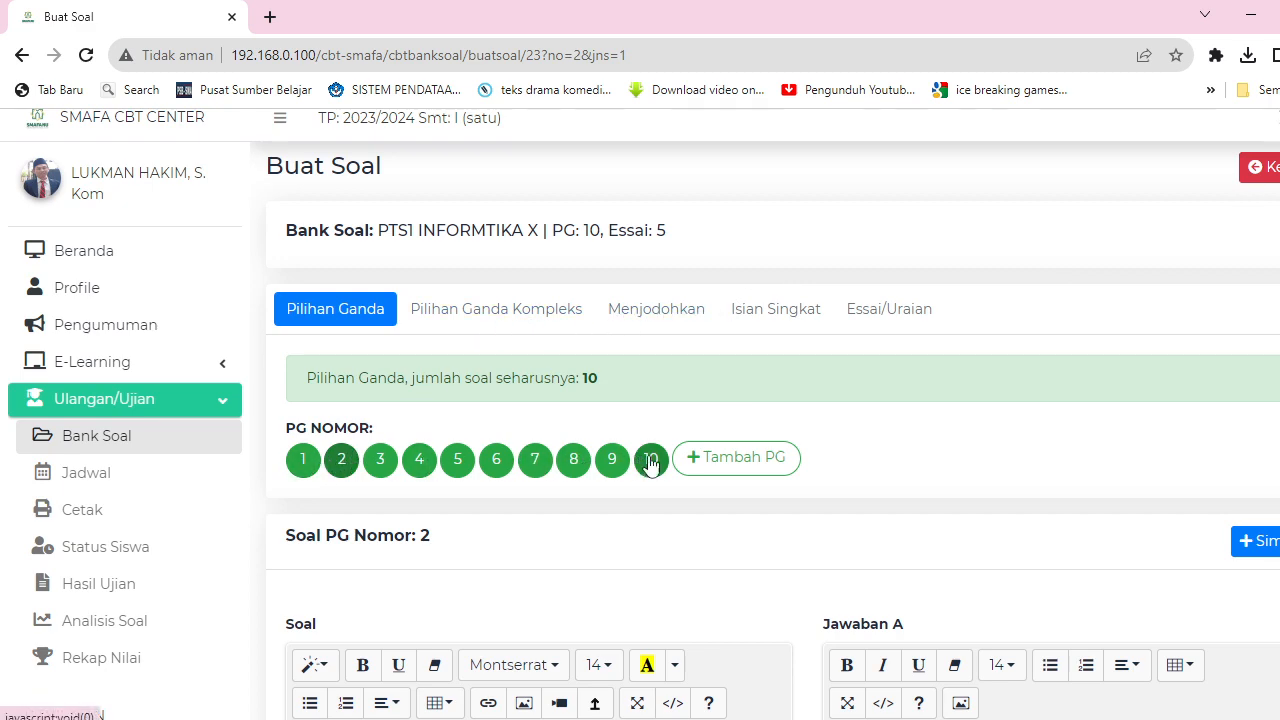
{"action": "scroll", "coordinate": [640, 414], "scroll_direction": "down", "scroll_amount": 3}
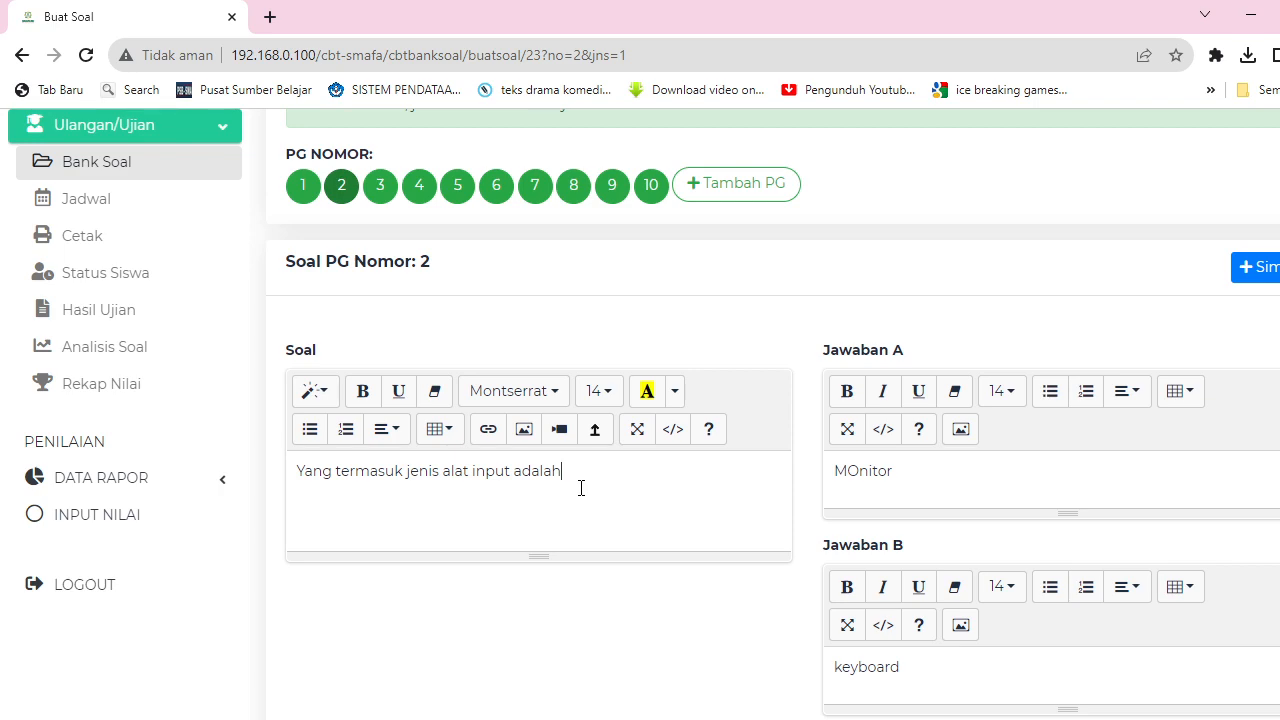
{"action": "scroll", "coordinate": [800, 500], "scroll_direction": "down", "scroll_amount": 3}
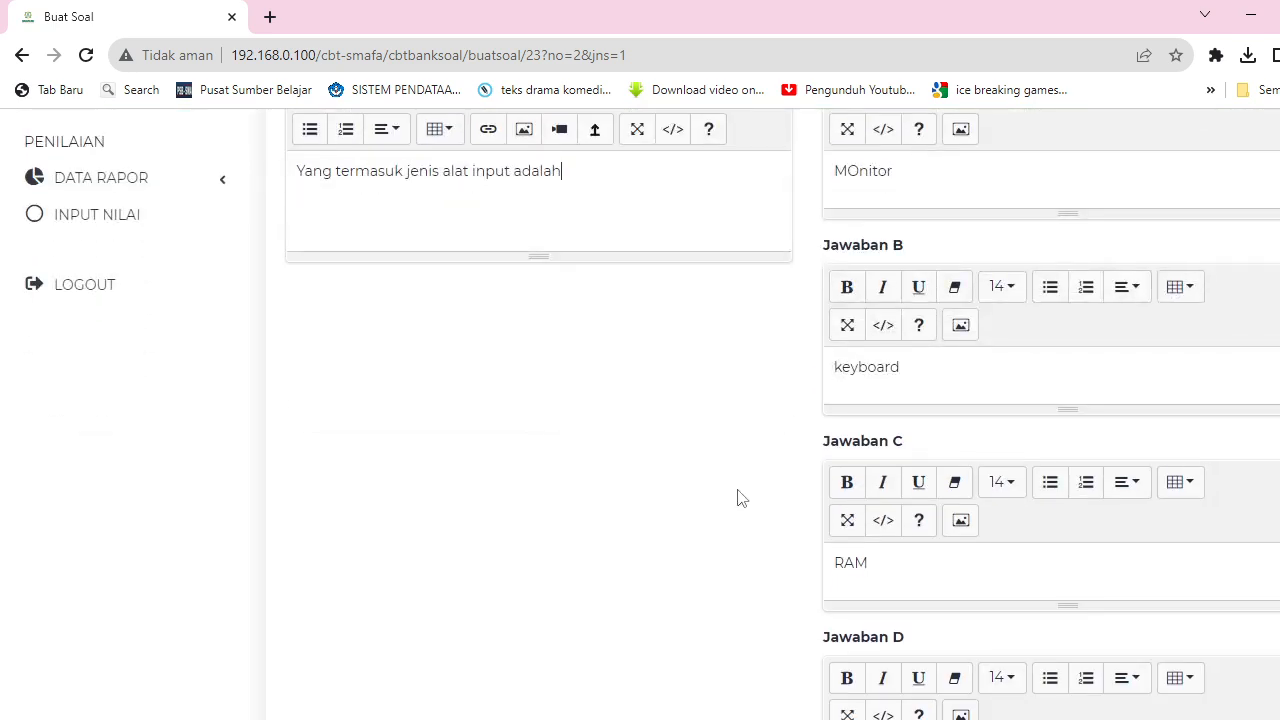
{"action": "scroll", "coordinate": [737, 498], "scroll_direction": "up", "scroll_amount": 3}
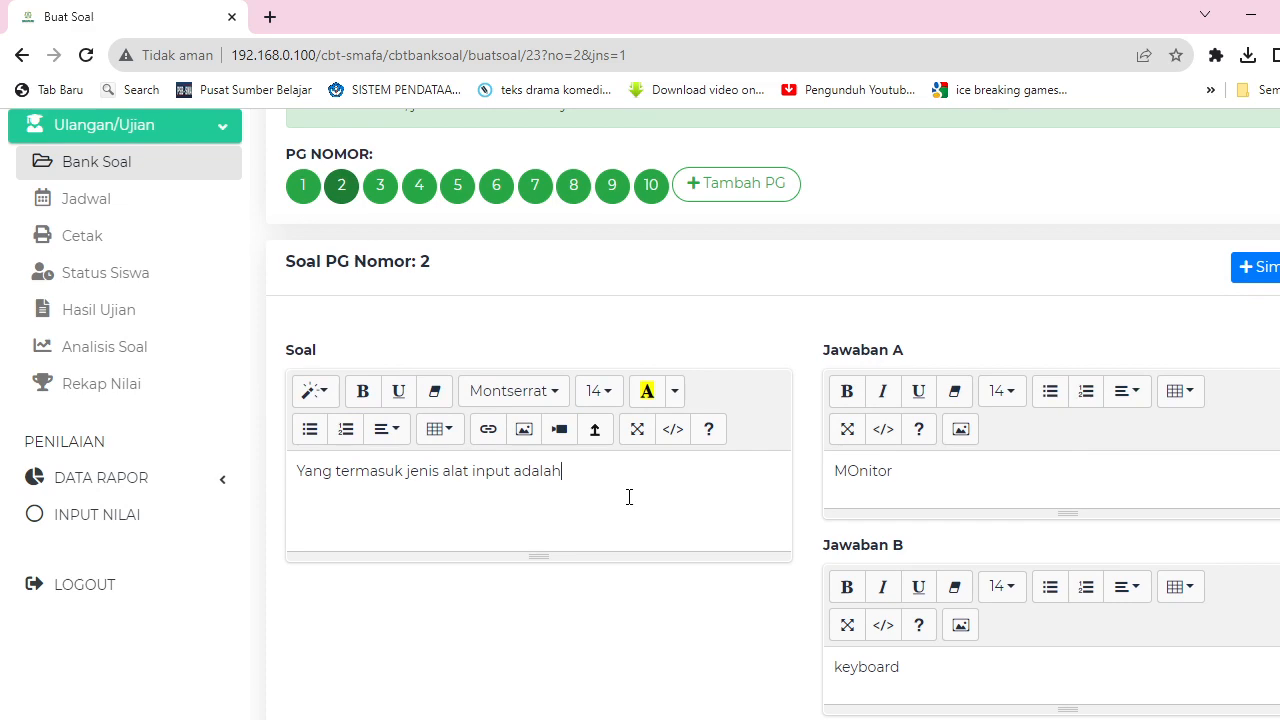
{"action": "scroll", "coordinate": [589, 363], "scroll_direction": "up", "scroll_amount": 3}
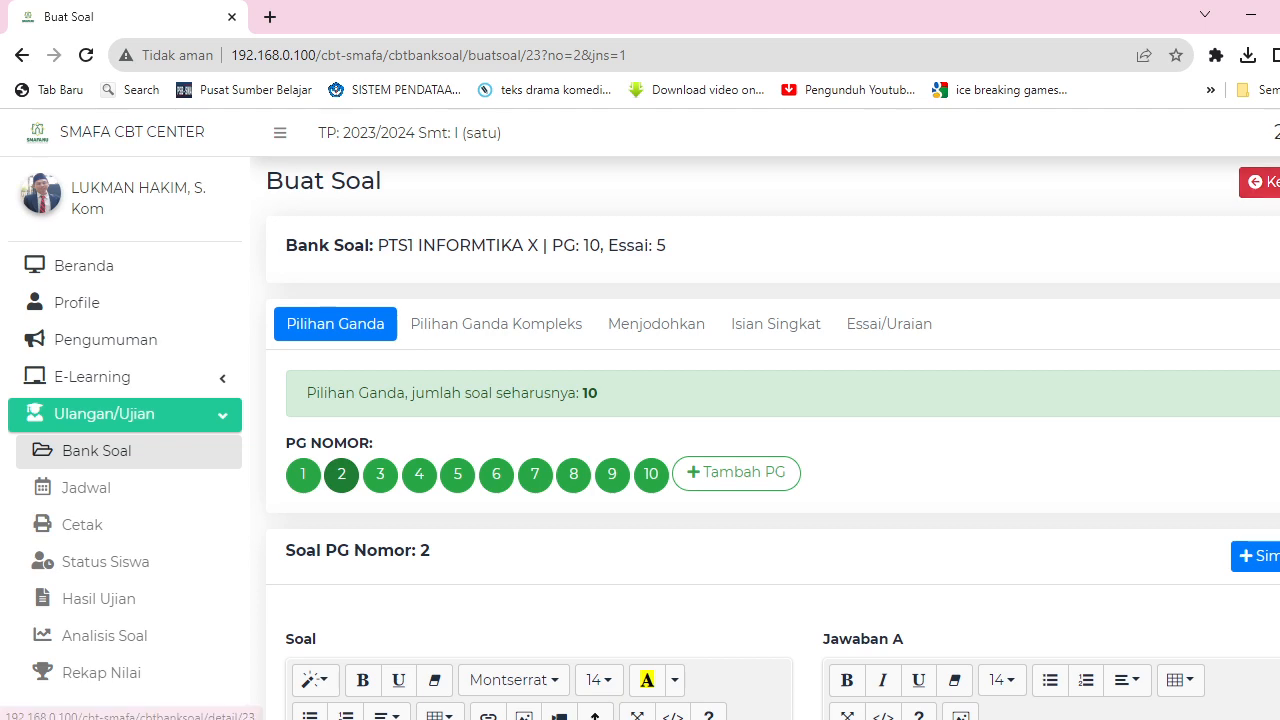
{"action": "scroll", "coordinate": [640, 420], "scroll_direction": "down", "scroll_amount": 1}
{"action": "scroll", "coordinate": [640, 420], "scroll_direction": "down", "scroll_amount": 1}
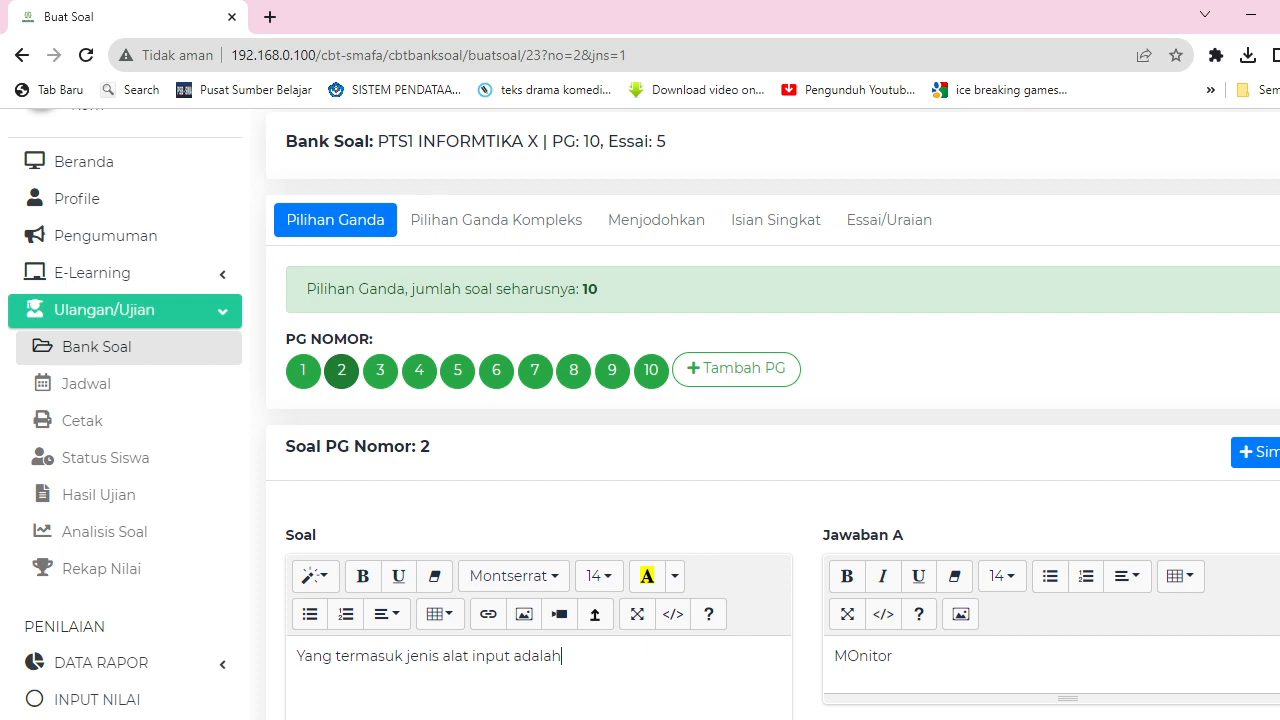
{"action": "scroll", "coordinate": [1133, 562], "scroll_direction": "up", "scroll_amount": 1}
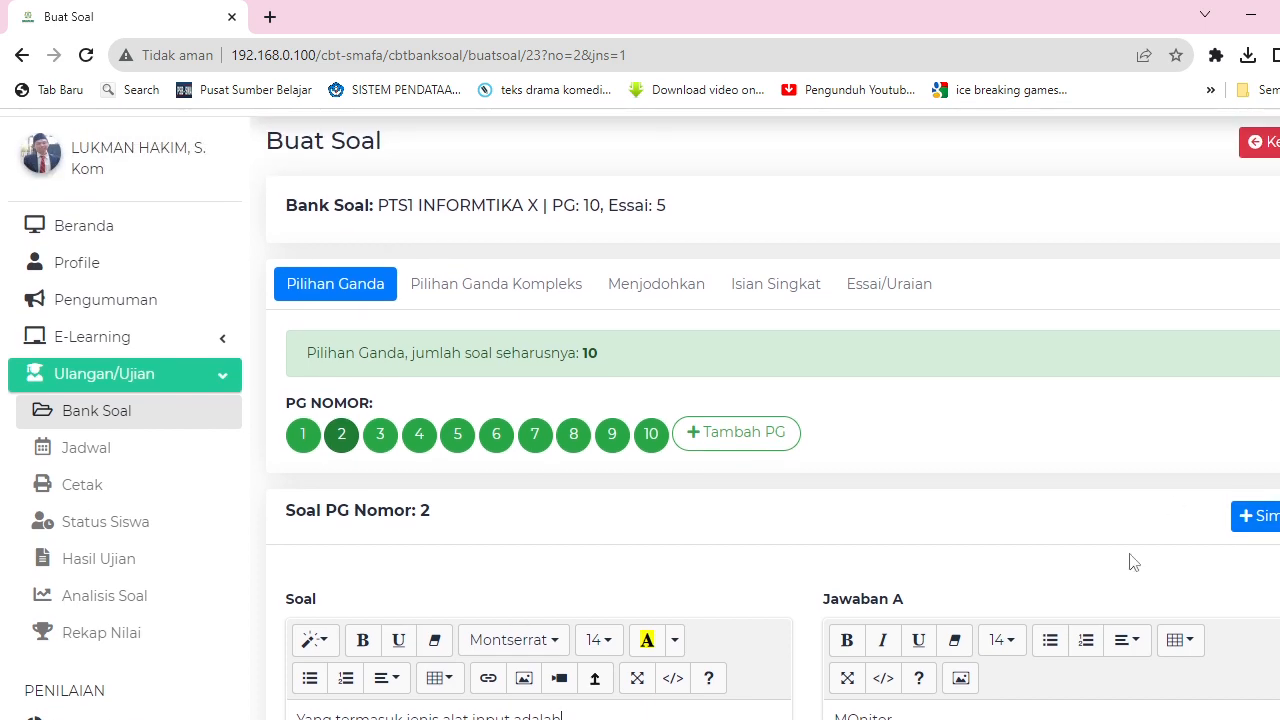